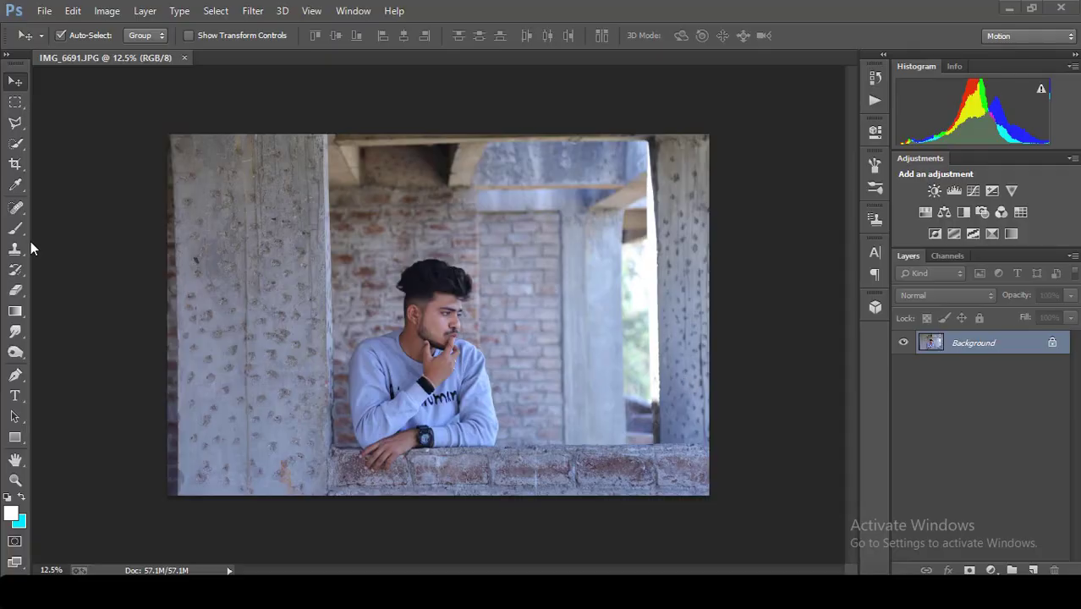
# Step: Straighten the brick-wall portrait by about 1° with the Crop tool and commit the crop
pyautogui.click(17, 167)
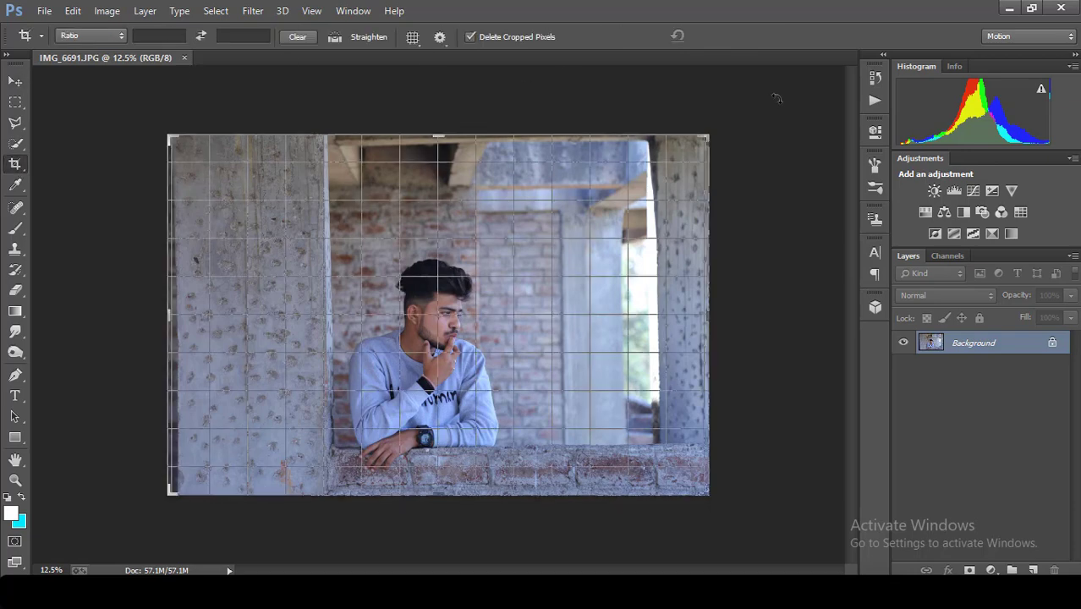
pyautogui.moveTo(777, 99); pyautogui.dragTo(779, 101)
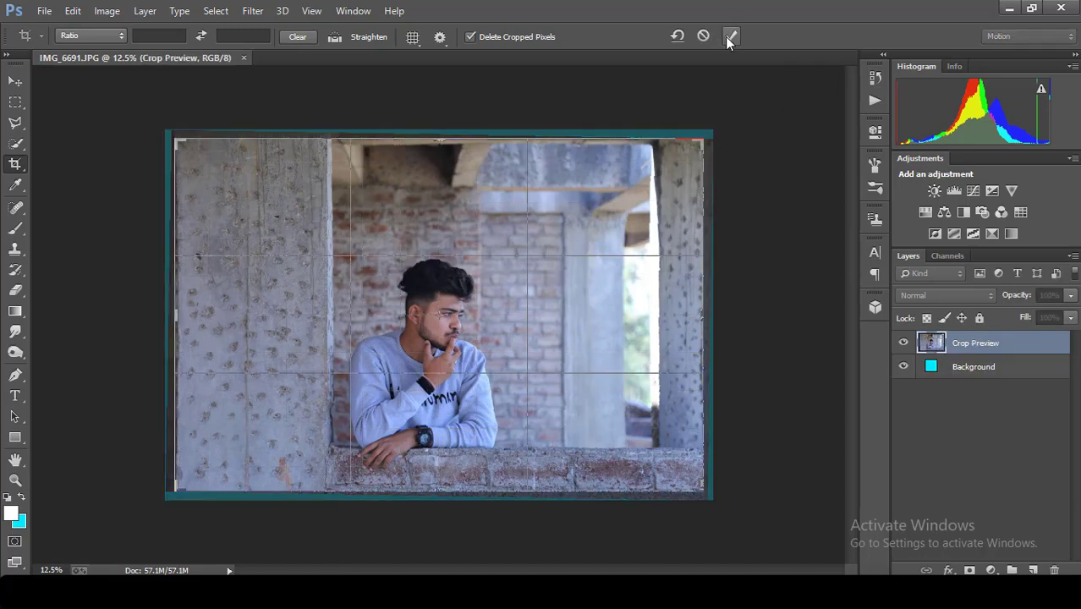
pyautogui.click(725, 37)
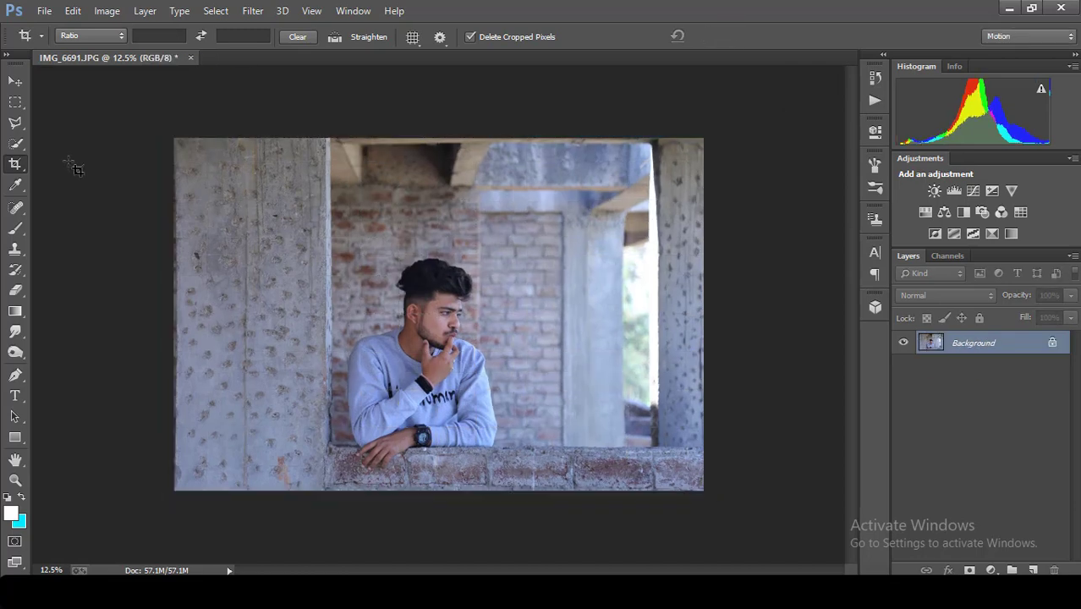
# Step: Crop tighter, trimming the left pillar, the right edge, the ceiling beam and the bottom ledge
pyautogui.click(15, 81)
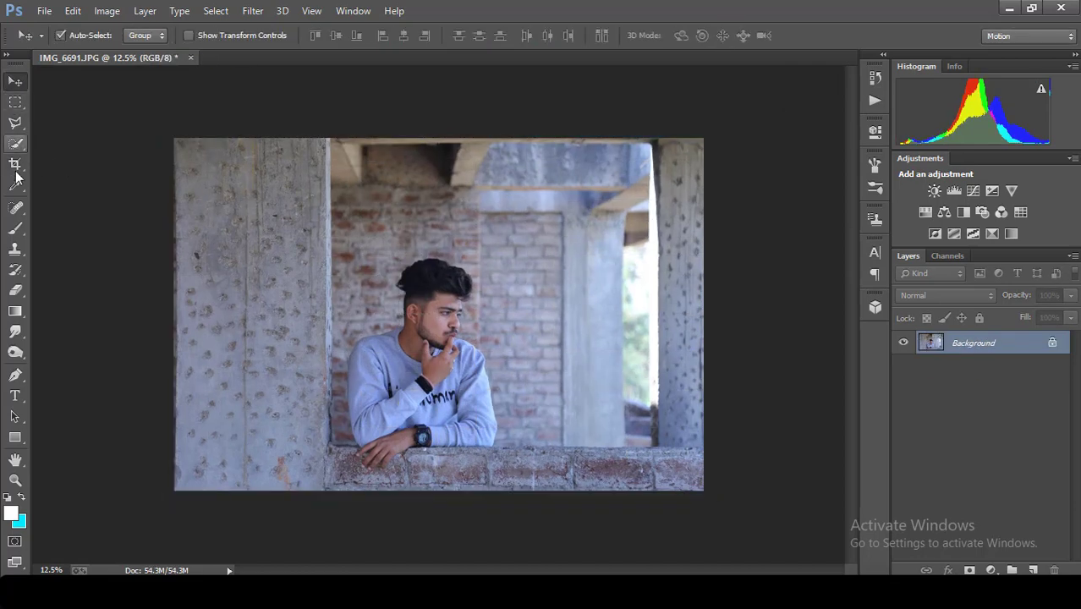
pyautogui.click(15, 165)
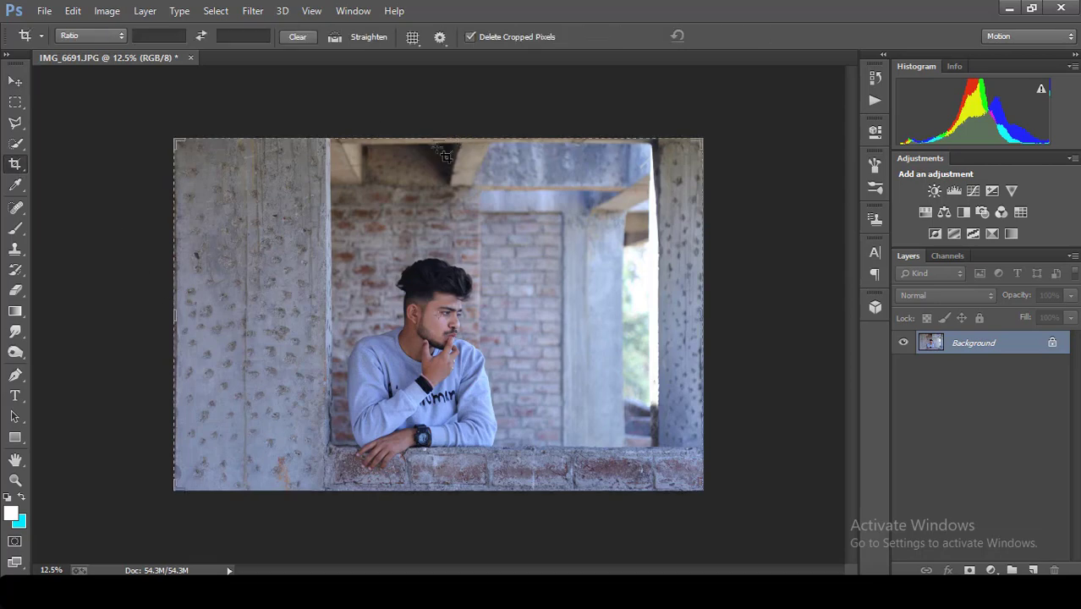
pyautogui.moveTo(183, 312); pyautogui.dragTo(188, 314)
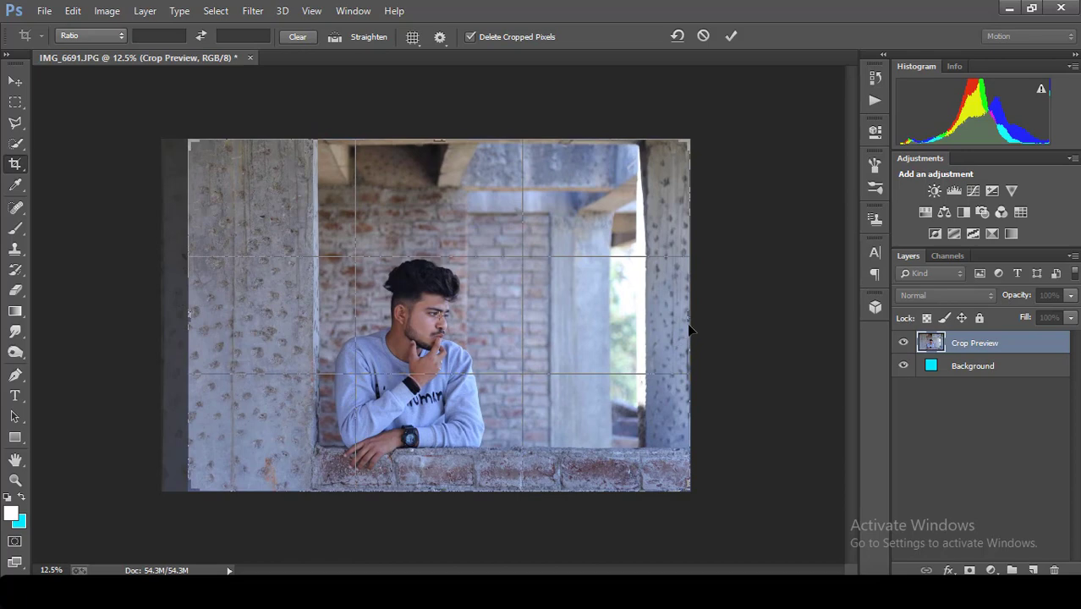
pyautogui.moveTo(689, 314); pyautogui.dragTo(680, 314)
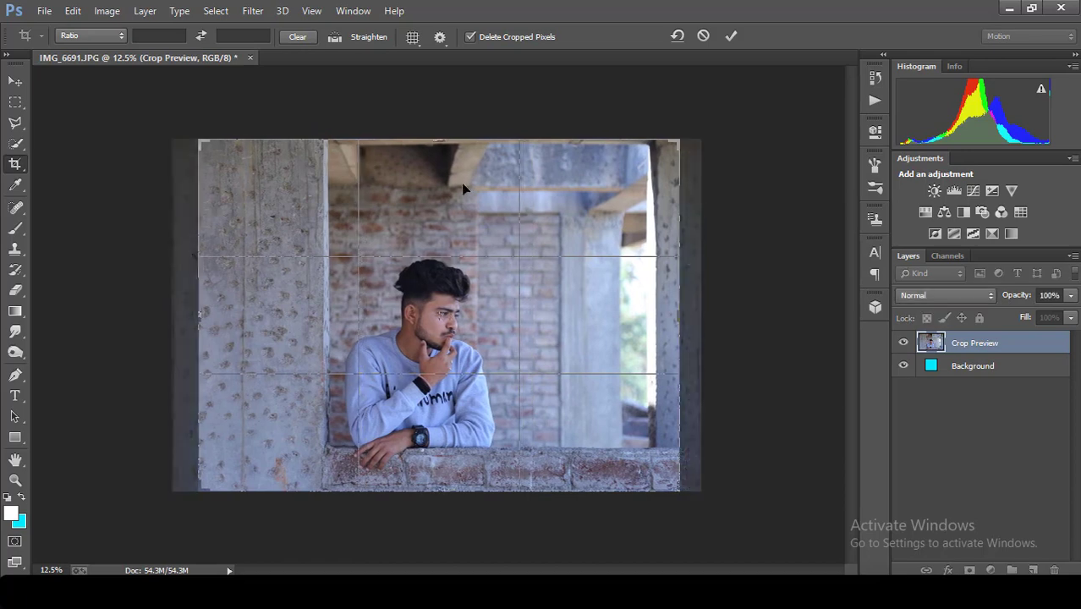
pyautogui.moveTo(442, 139); pyautogui.dragTo(440, 160)
pyautogui.moveTo(439, 471); pyautogui.dragTo(439, 464)
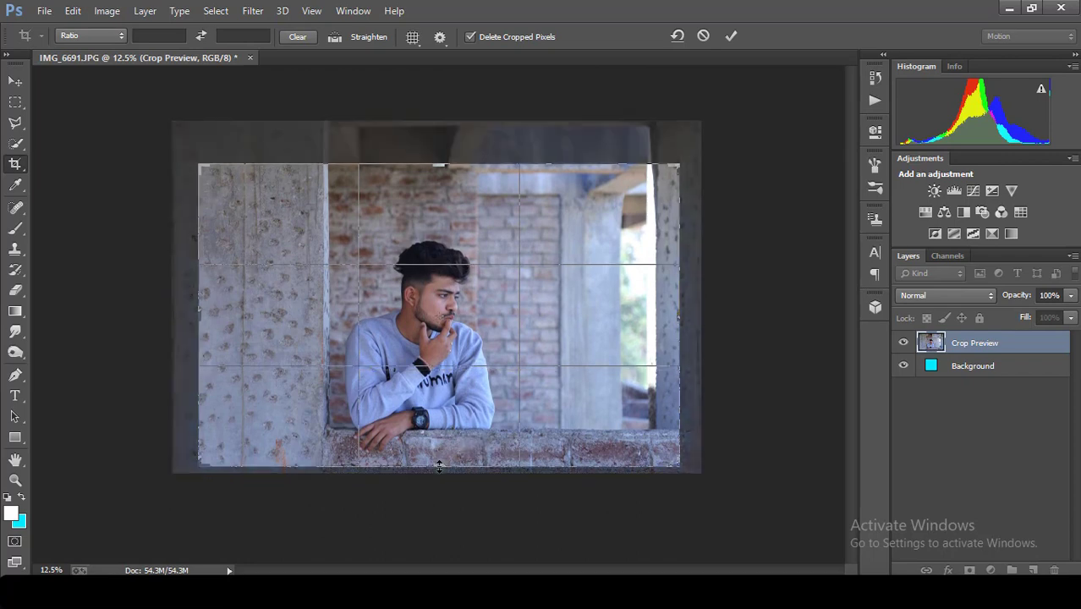
pyautogui.click(729, 39)
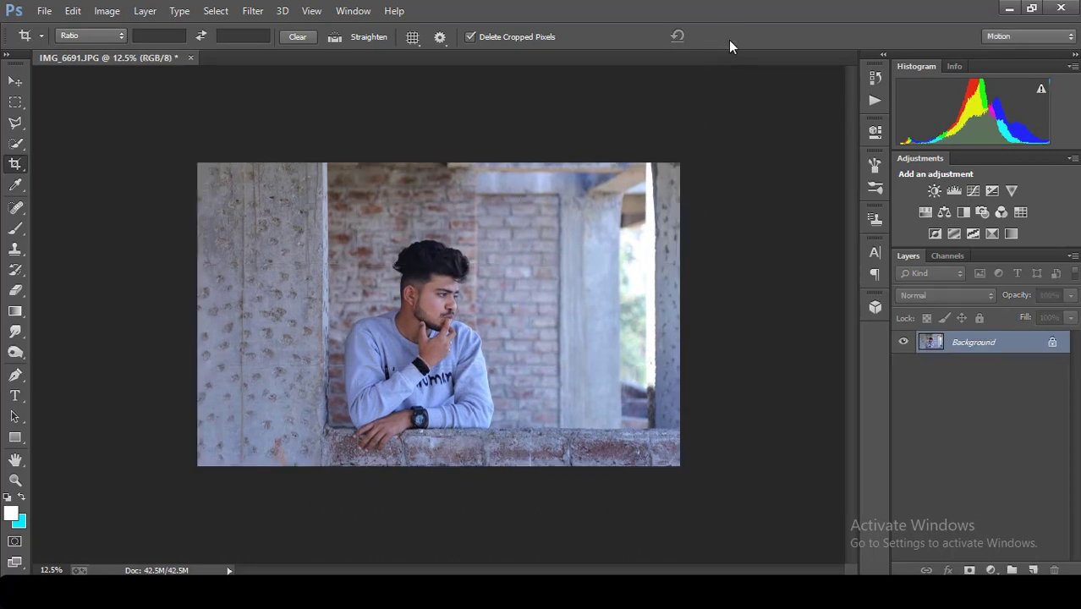
pyautogui.hotkey('ctrl', '+')
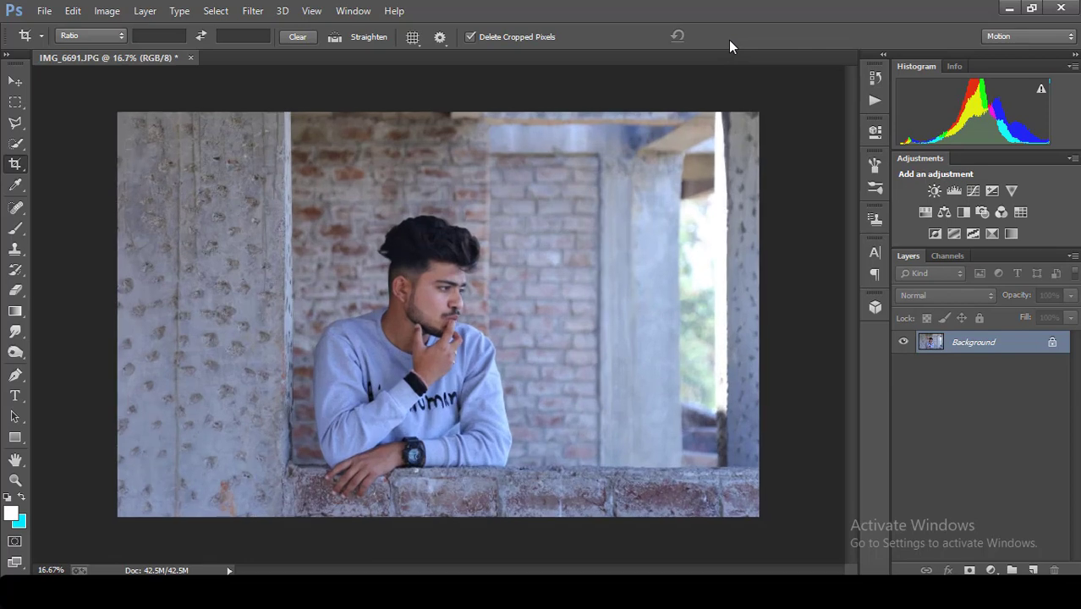
# Step: Zoom in on the face and switch to the Mixer Brush tool
pyautogui.click(16, 81)
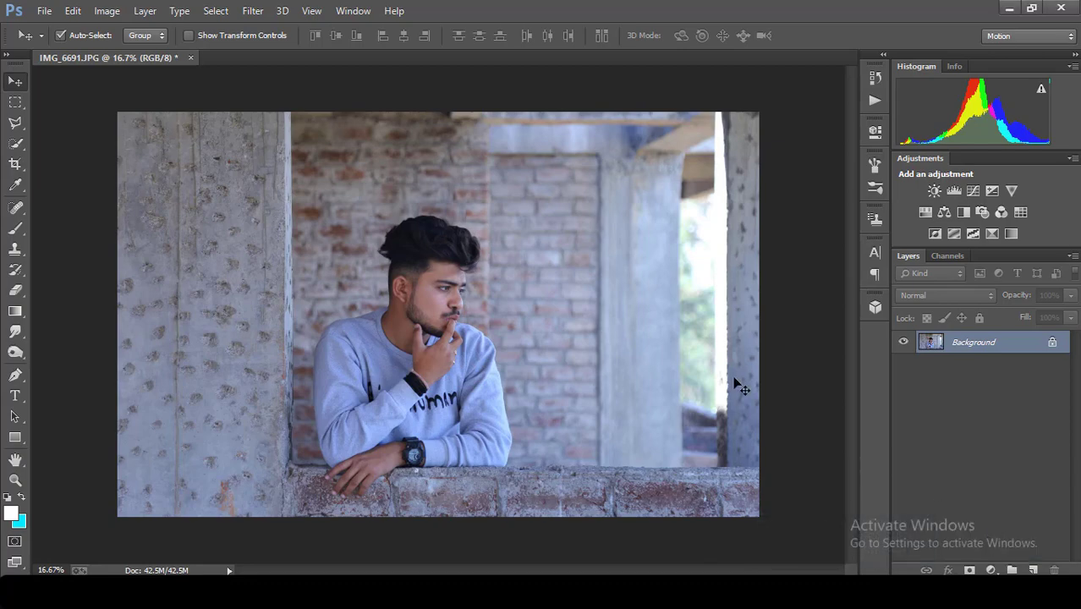
pyautogui.hotkey('ctrl', '+')
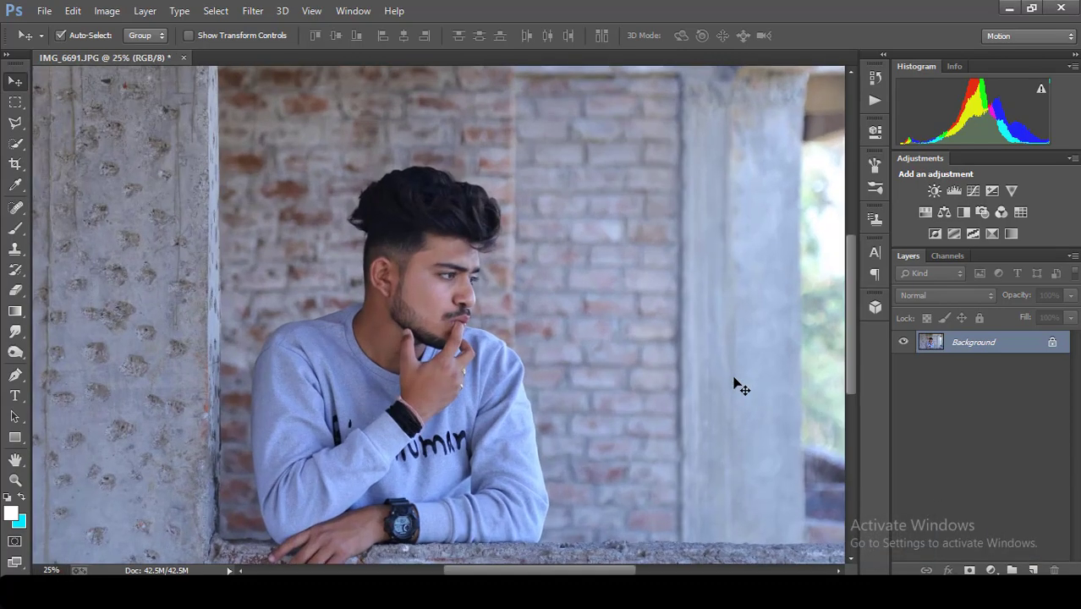
pyautogui.hotkey('ctrl', '+')
pyautogui.hotkey('ctrl', '+')
pyautogui.hotkey('ctrl', '+')
pyautogui.hotkey('ctrl', '+')
pyautogui.hotkey('ctrl', '+')
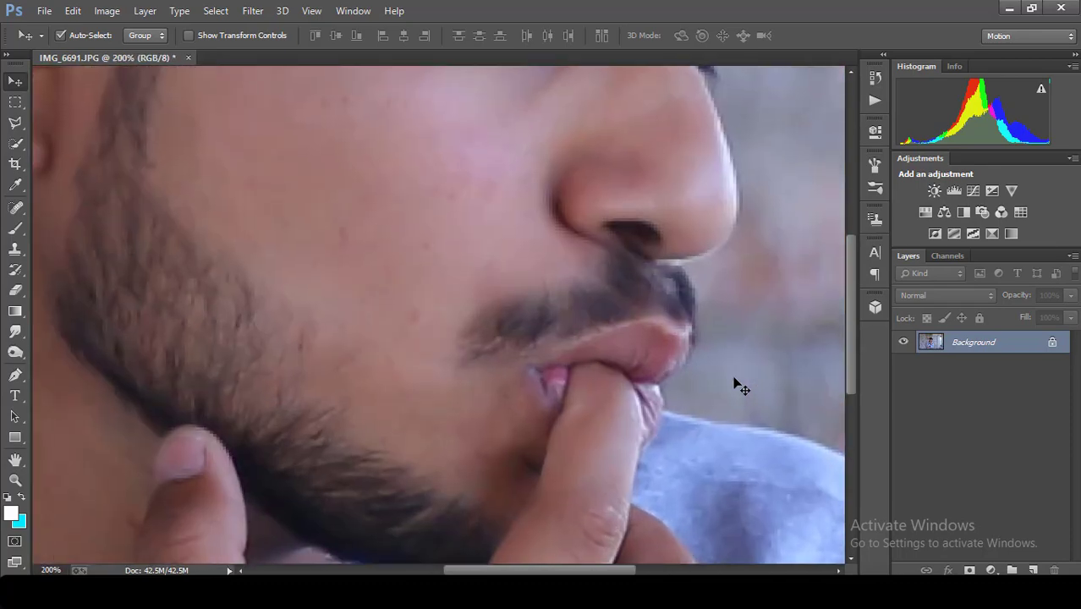
pyautogui.hotkey('ctrl', '-')
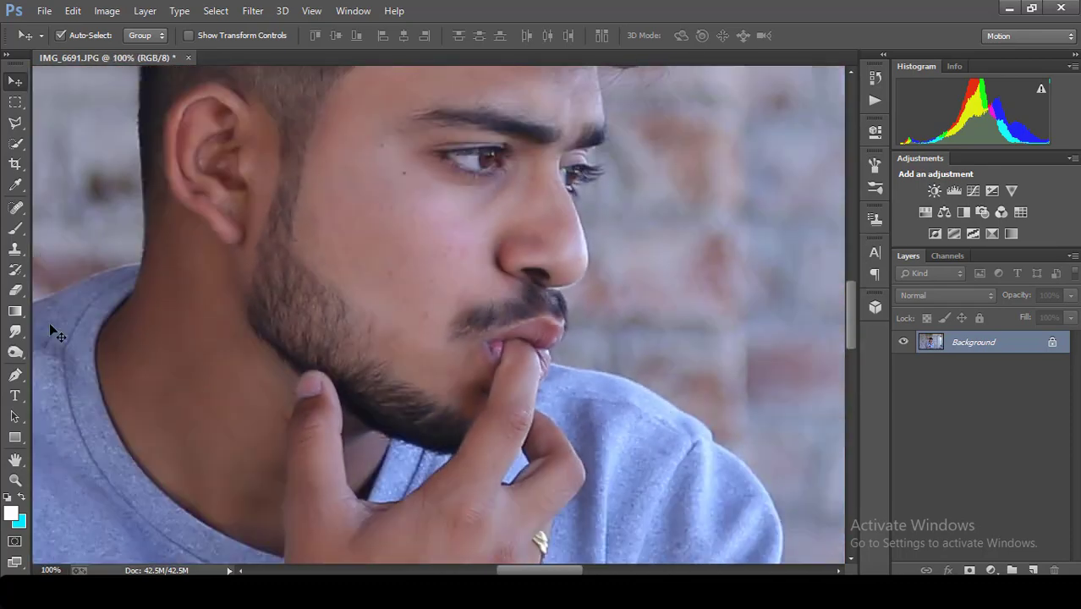
pyautogui.click(15, 248)
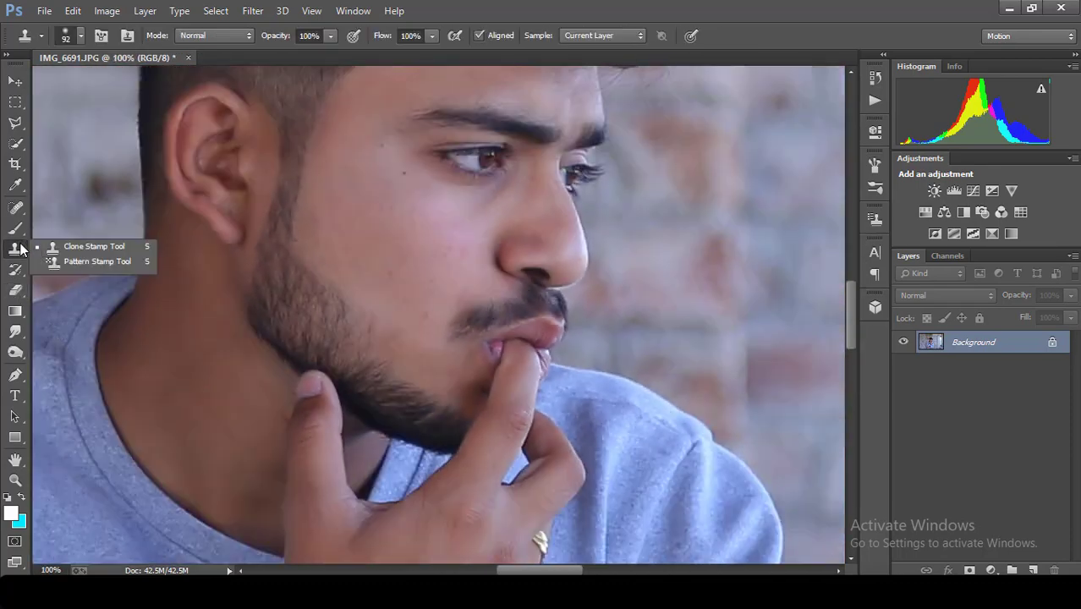
pyautogui.rightClick(20, 233)
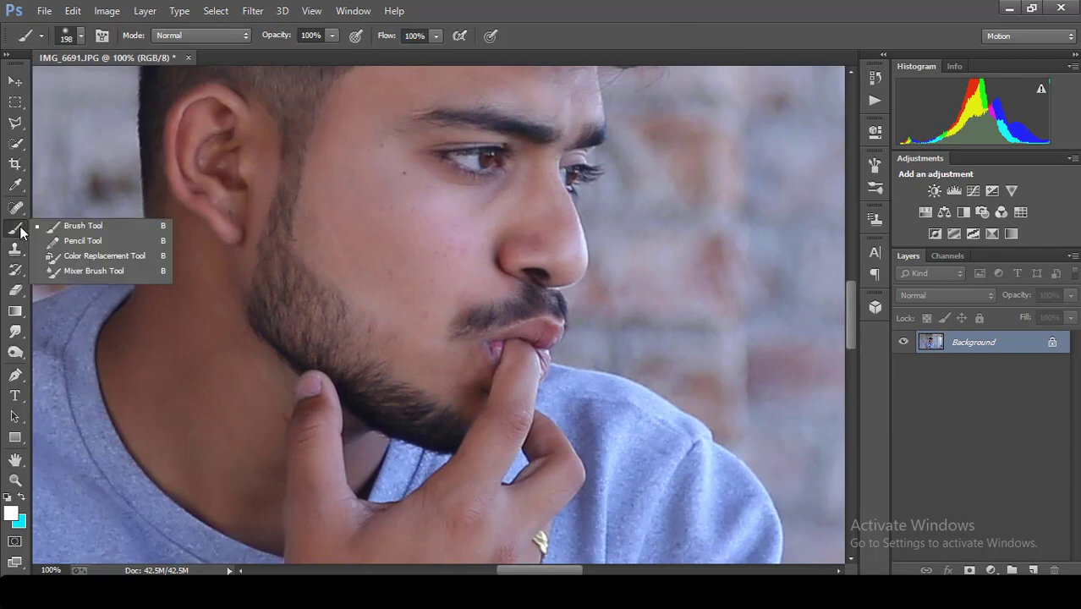
pyautogui.click(54, 273)
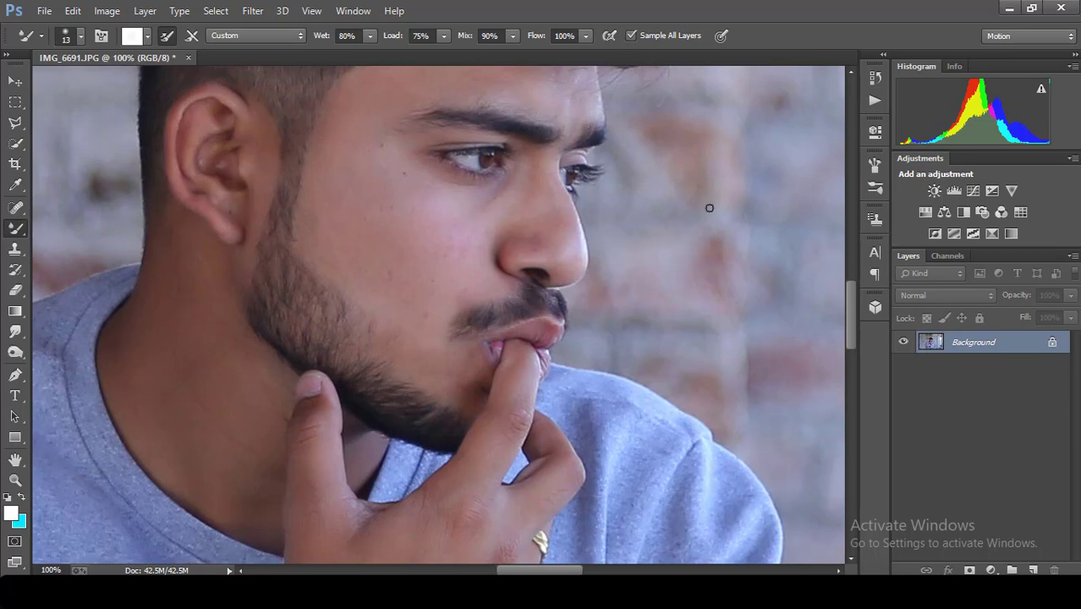
# Step: Smooth the skin beside the man's eye with a mixer-brush stroke, then zoom back out
pyautogui.hotkey('ctrl', '+')
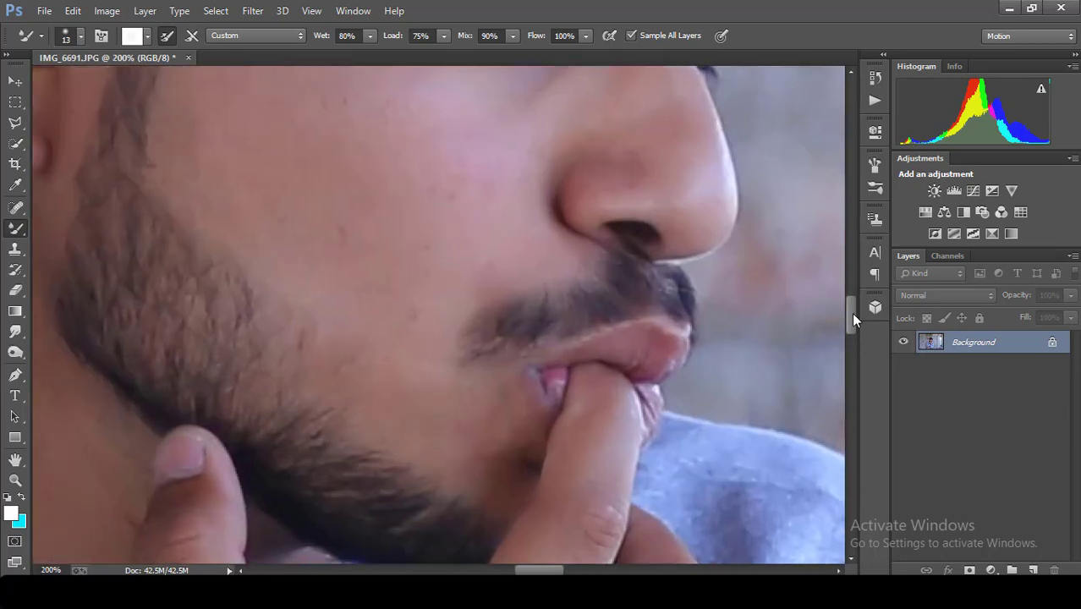
pyautogui.moveTo(852, 319)
pyautogui.mouseDown()
pyautogui.moveTo(851, 276)
pyautogui.moveTo(850, 287)
pyautogui.mouseUp()
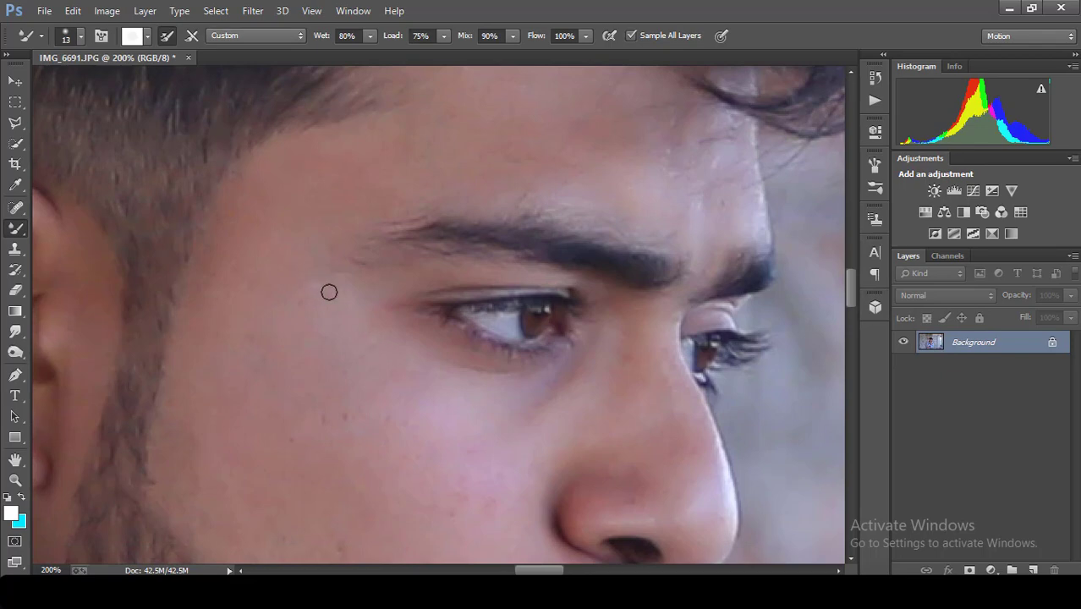
pyautogui.moveTo(329, 292); pyautogui.dragTo(304, 294)
pyautogui.hotkey('ctrl', '-')
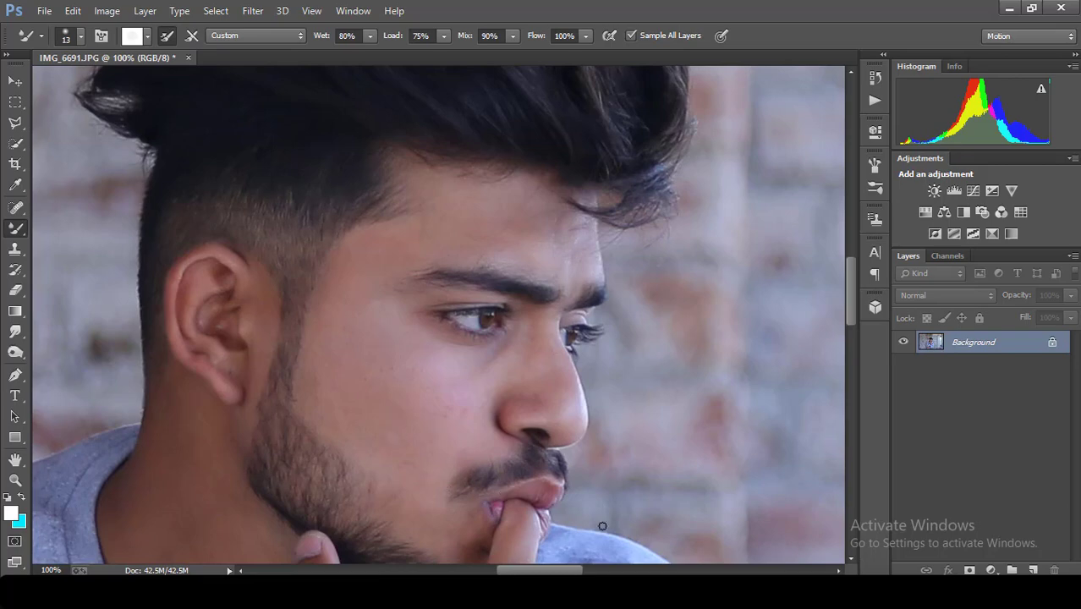
pyautogui.hotkey('ctrl', '-')
pyautogui.hotkey('ctrl', '-')
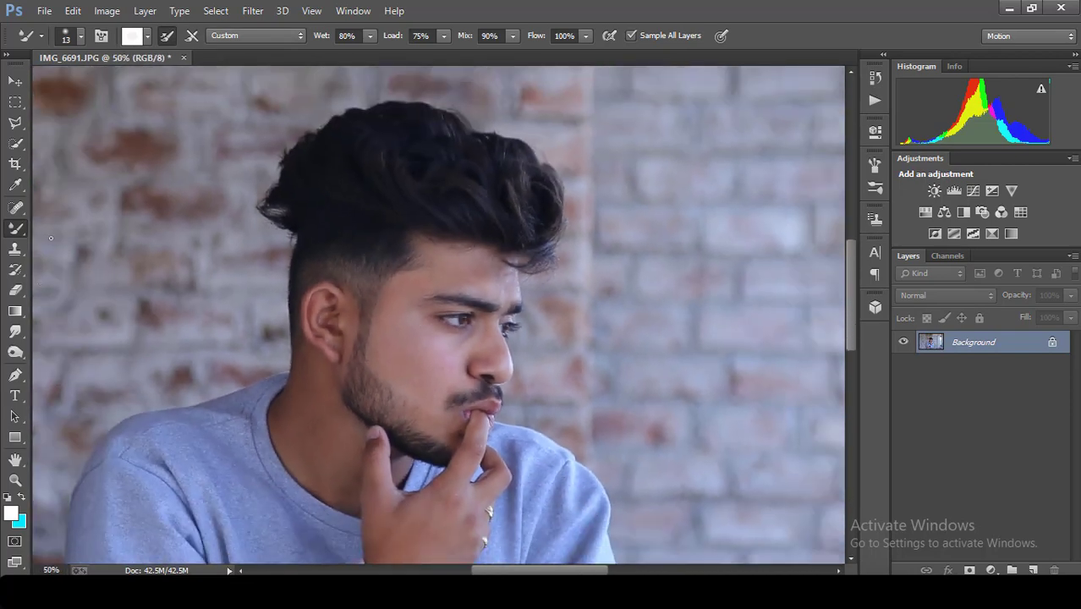
pyautogui.hotkey('ctrl', '-')
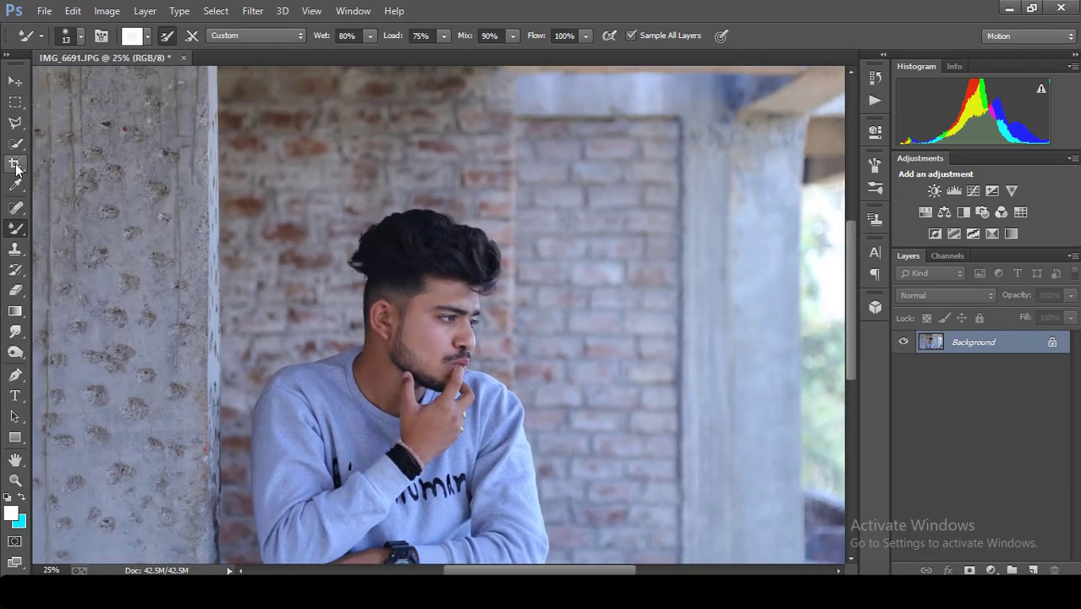
pyautogui.hotkey('ctrl', '-')
pyautogui.hotkey('ctrl', '-')
pyautogui.hotkey('ctrl', '+')
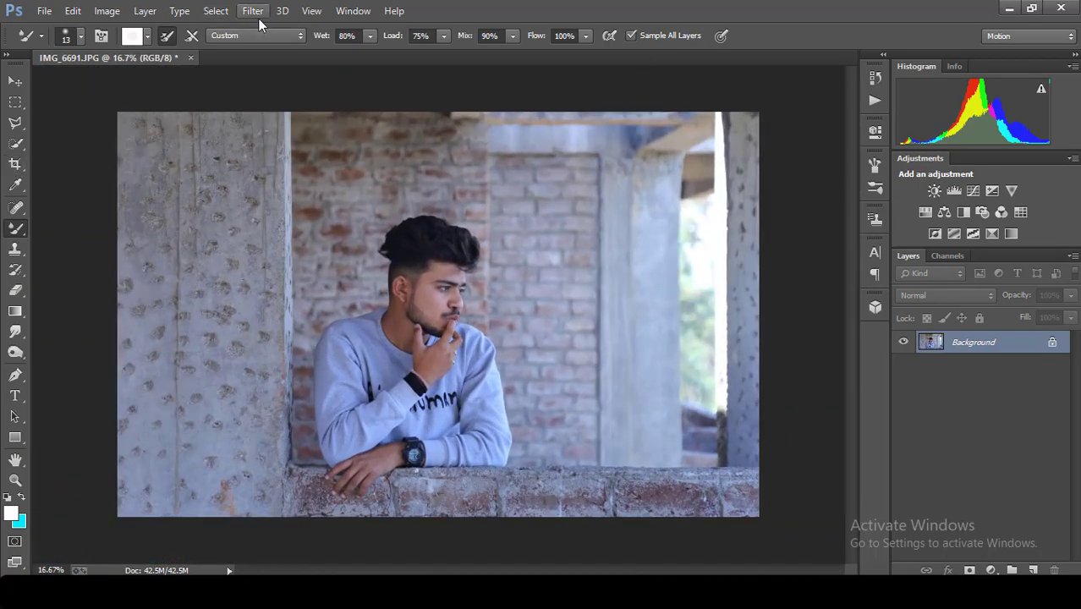
# Step: In the Camera Raw Filter, set Contrast +27, Highlights −24, Shadows +17, Whites −30, Blacks −62
pyautogui.click(253, 11)
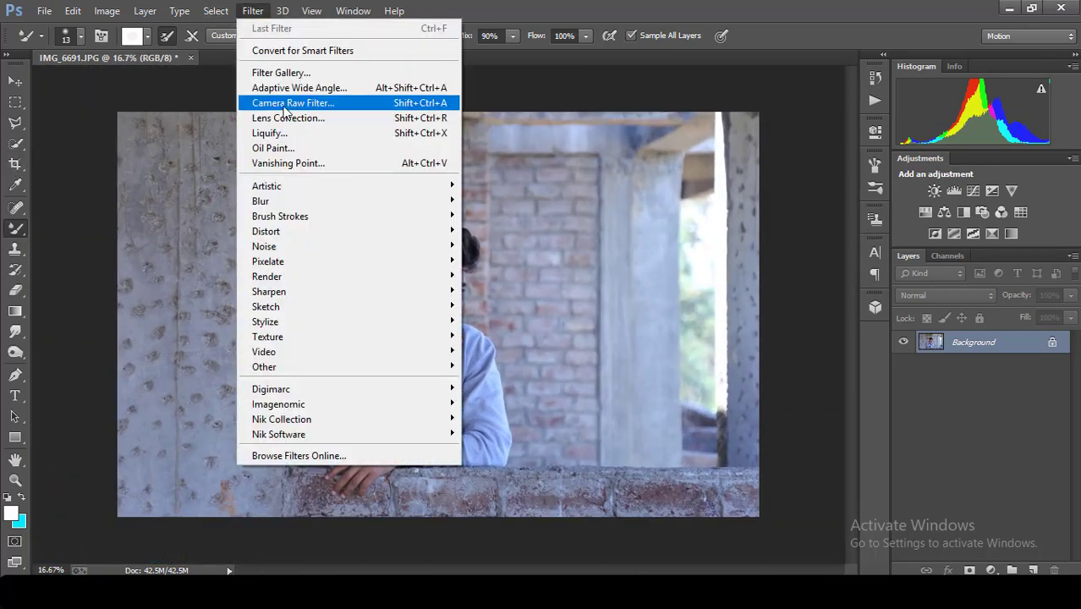
pyautogui.click(284, 105)
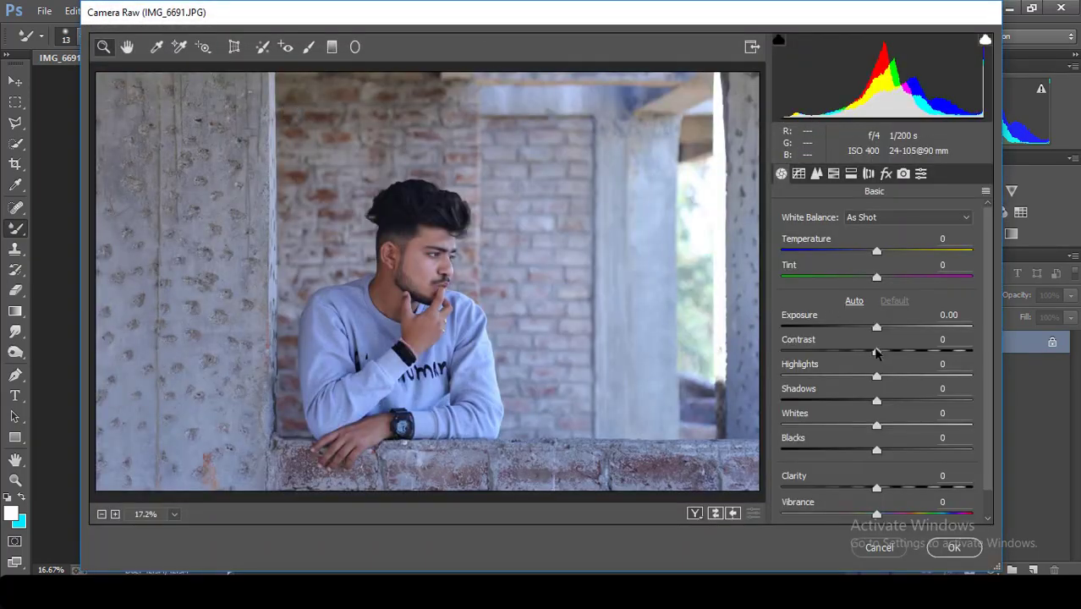
pyautogui.moveTo(876, 353)
pyautogui.mouseDown()
pyautogui.moveTo(901, 351)
pyautogui.moveTo(854, 381)
pyautogui.moveTo(896, 405)
pyautogui.moveTo(847, 428)
pyautogui.mouseUp()
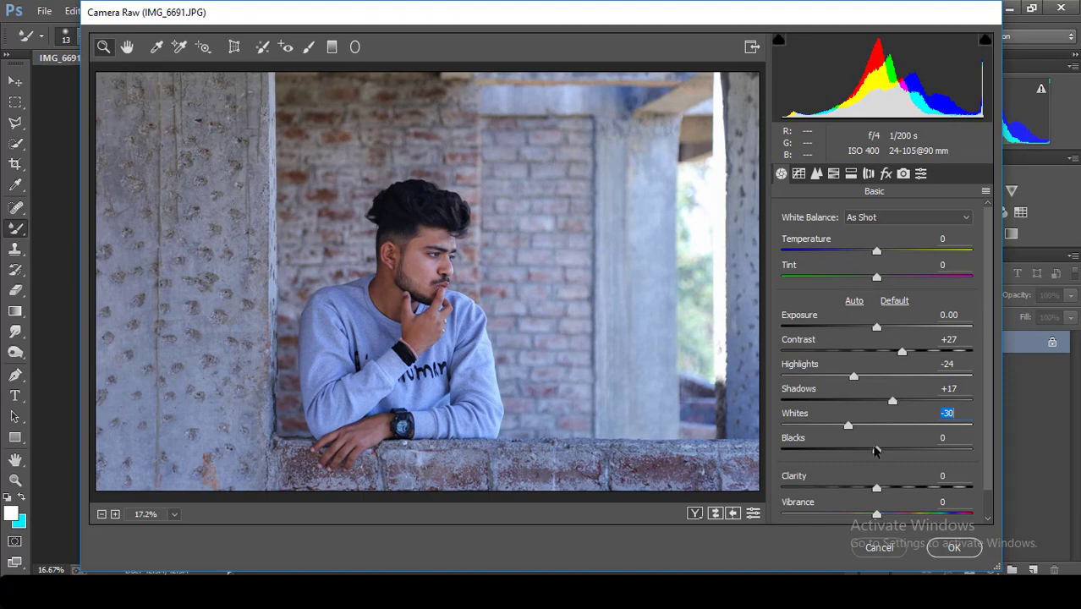
pyautogui.moveTo(876, 451); pyautogui.dragTo(818, 452)
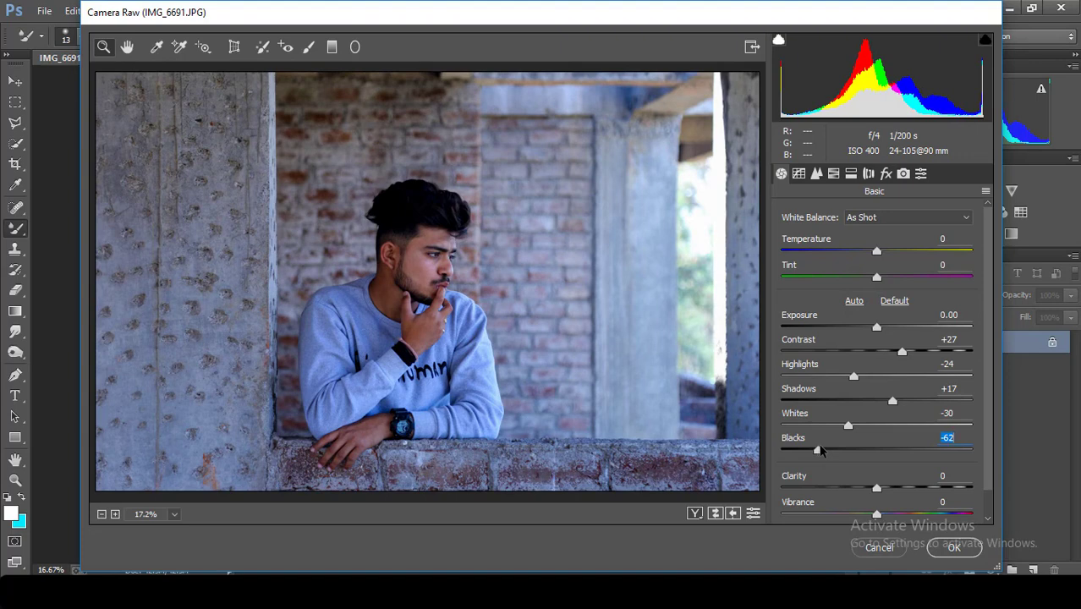
pyautogui.scroll(-1, 988, 374)
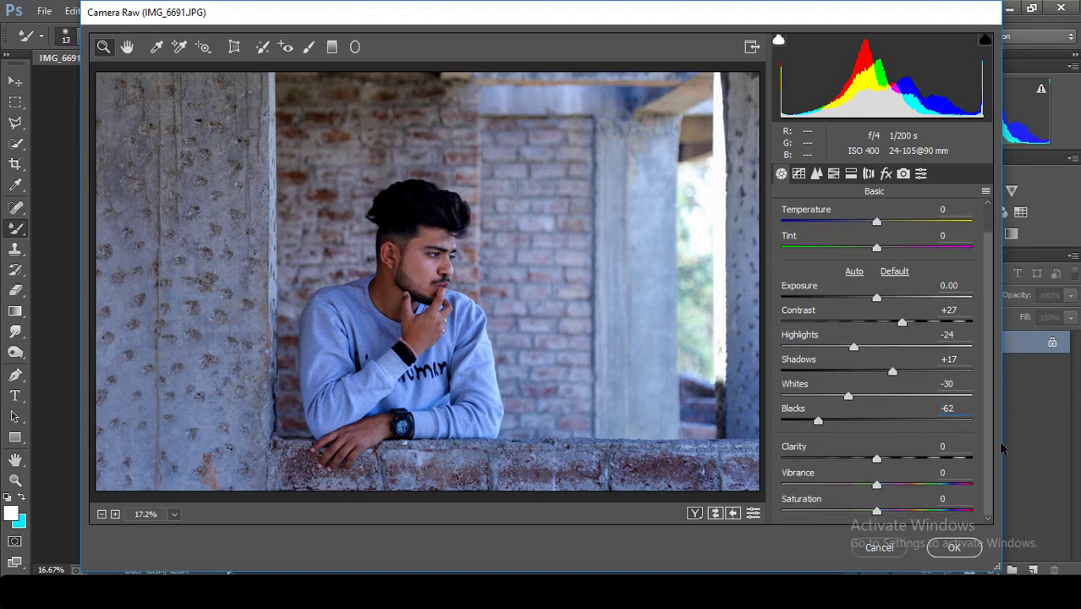
# Step: Set Clarity +15, Saturation −15 and Vibrance +5 in the Basic panel
pyautogui.moveTo(876, 458); pyautogui.dragTo(893, 461)
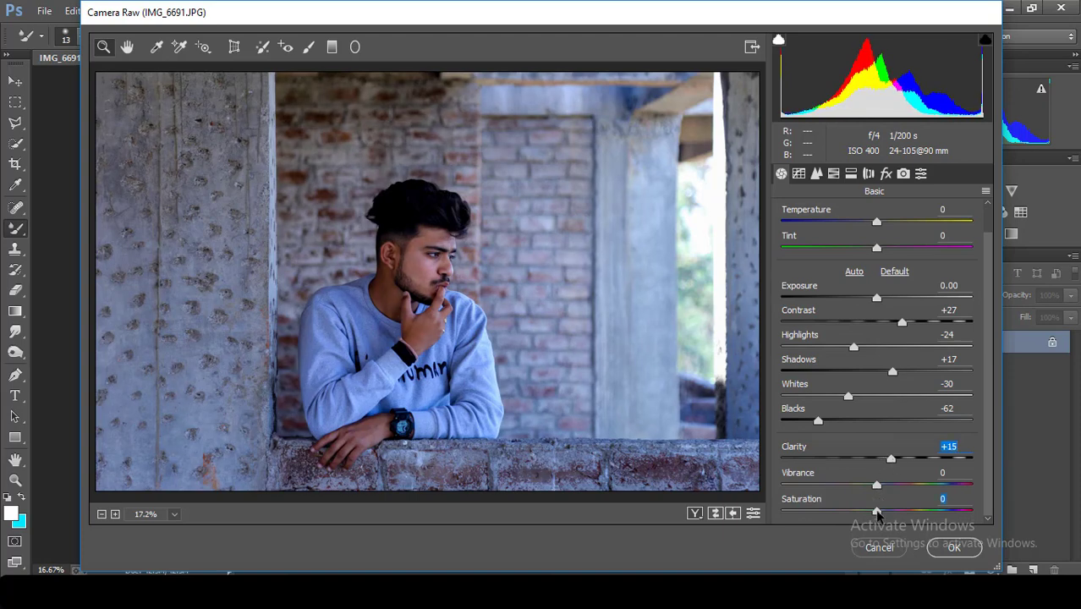
pyautogui.moveTo(877, 513); pyautogui.dragTo(864, 512)
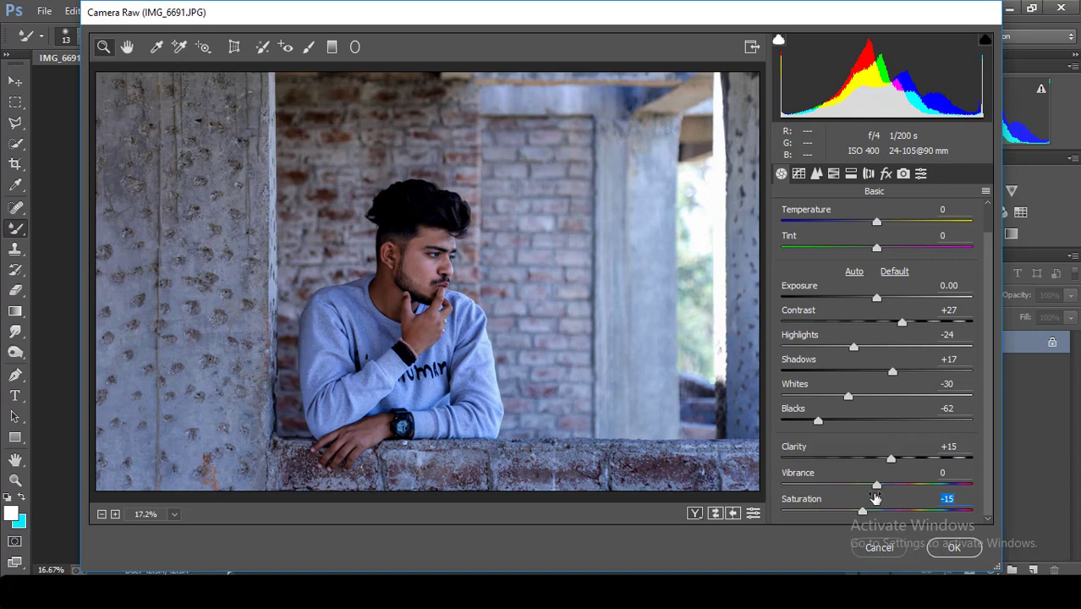
pyautogui.moveTo(876, 485); pyautogui.dragTo(882, 487)
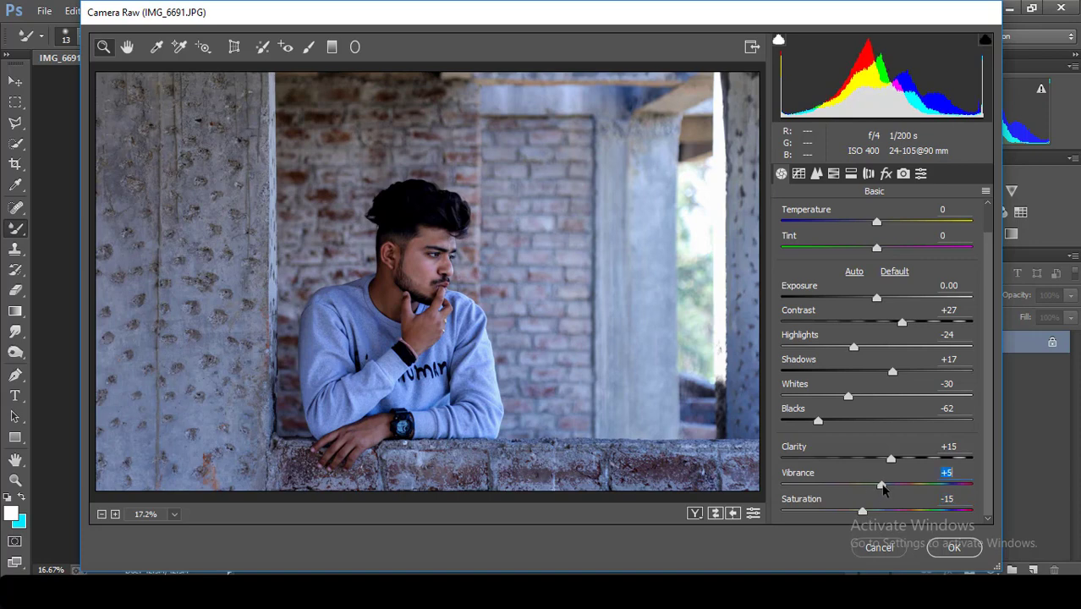
pyautogui.scroll(-2, 638, 387)
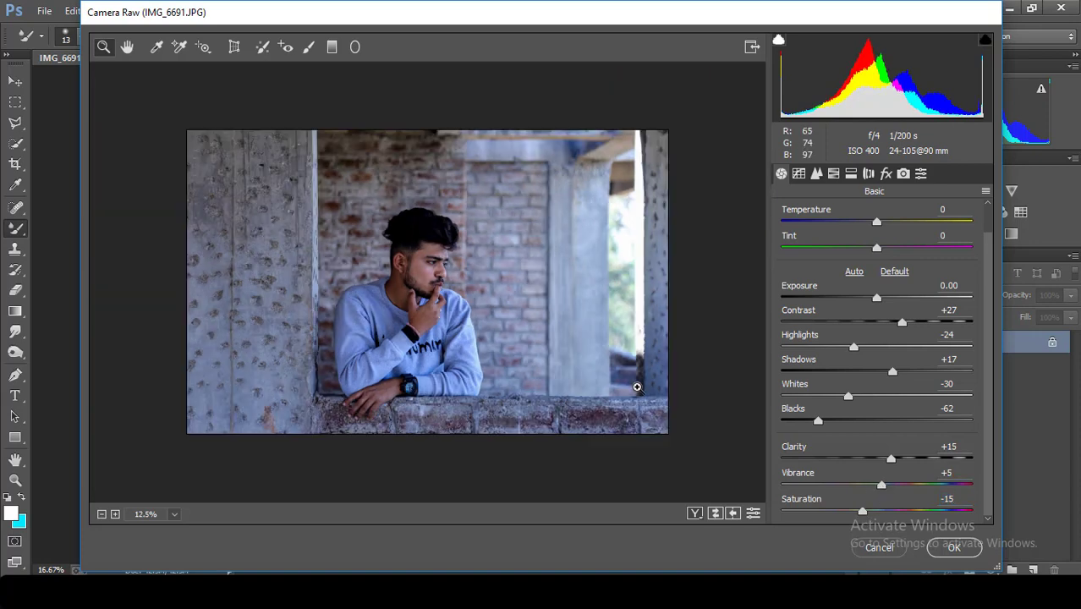
pyautogui.scroll(-2, 638, 388)
pyautogui.scroll(5, 638, 387)
pyautogui.scroll(-1, 638, 387)
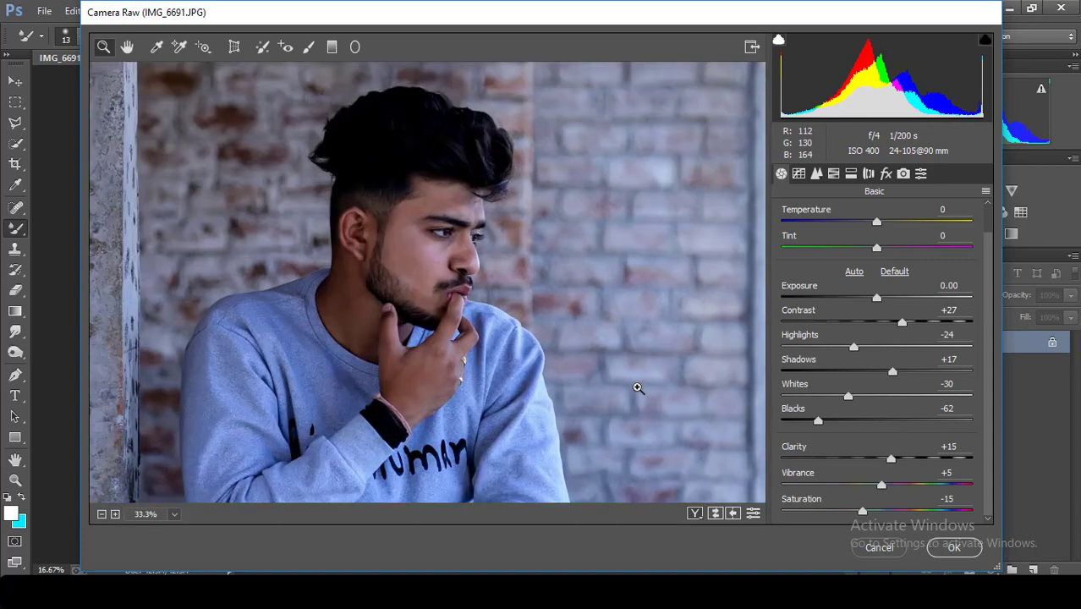
pyautogui.scroll(-1, 638, 387)
pyautogui.scroll(-1, 637, 388)
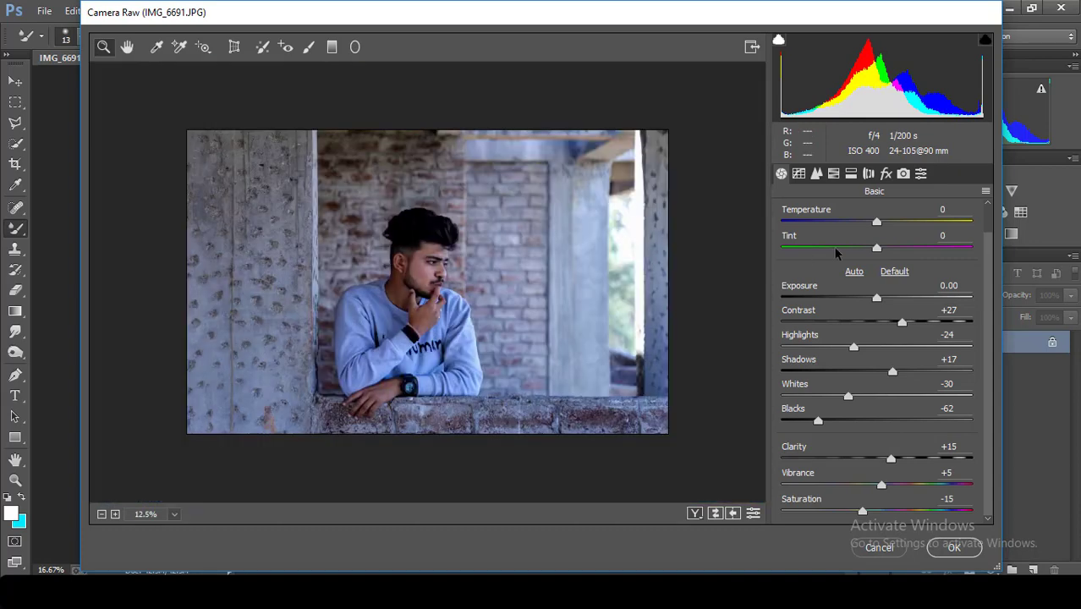
# Step: Warm the portrait with Temperature +10 and Tint +10, checking the preview up close
pyautogui.moveTo(877, 222); pyautogui.dragTo(888, 251)
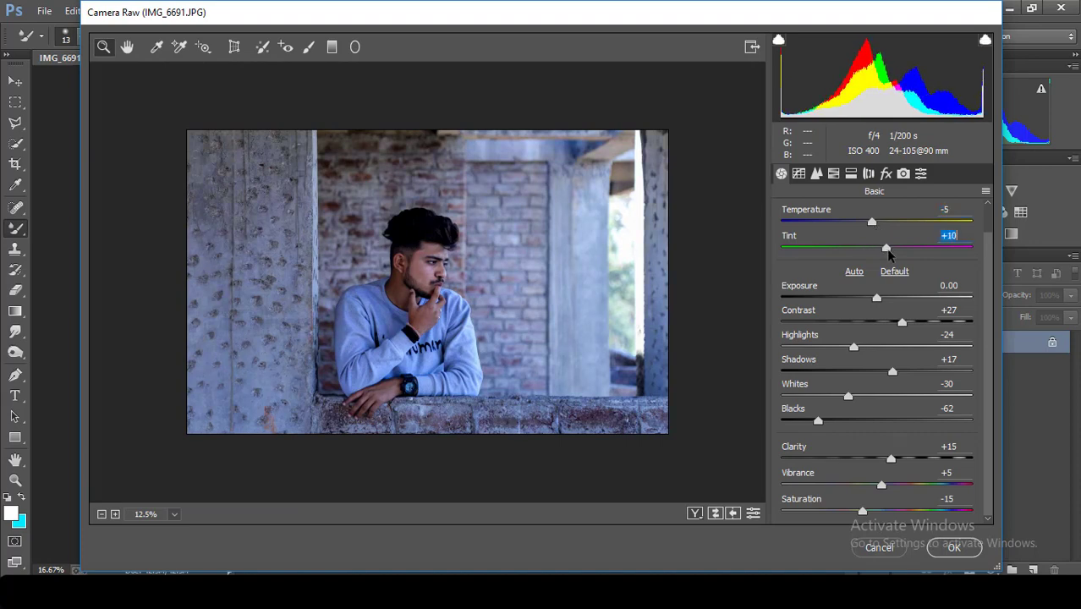
pyautogui.moveTo(871, 221); pyautogui.dragTo(884, 226)
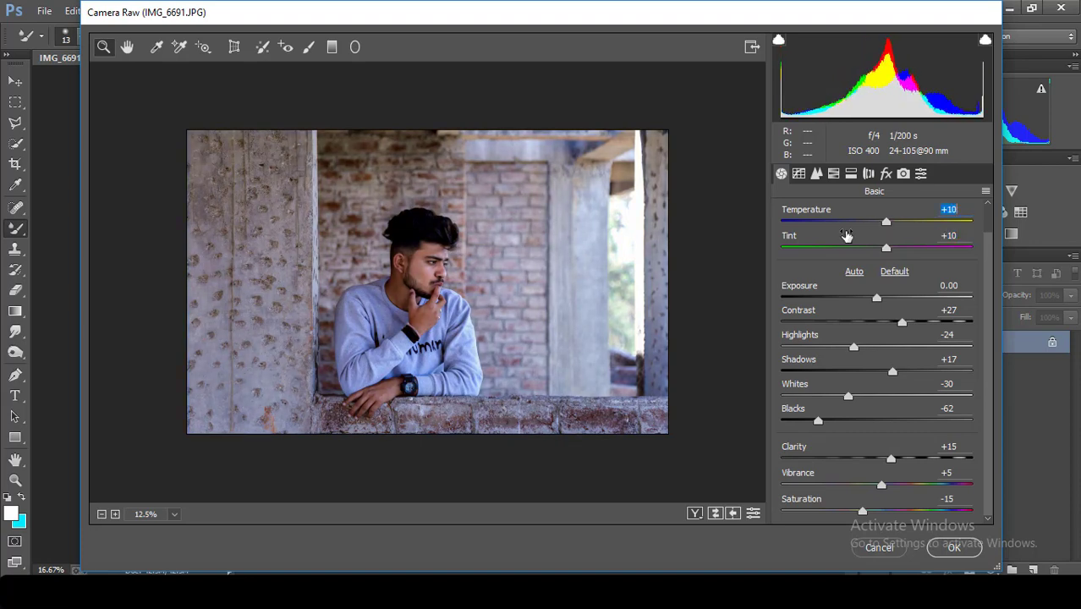
pyautogui.keyDown('alt'); pyautogui.click(687, 288); pyautogui.keyUp('alt')
pyautogui.click(687, 289)
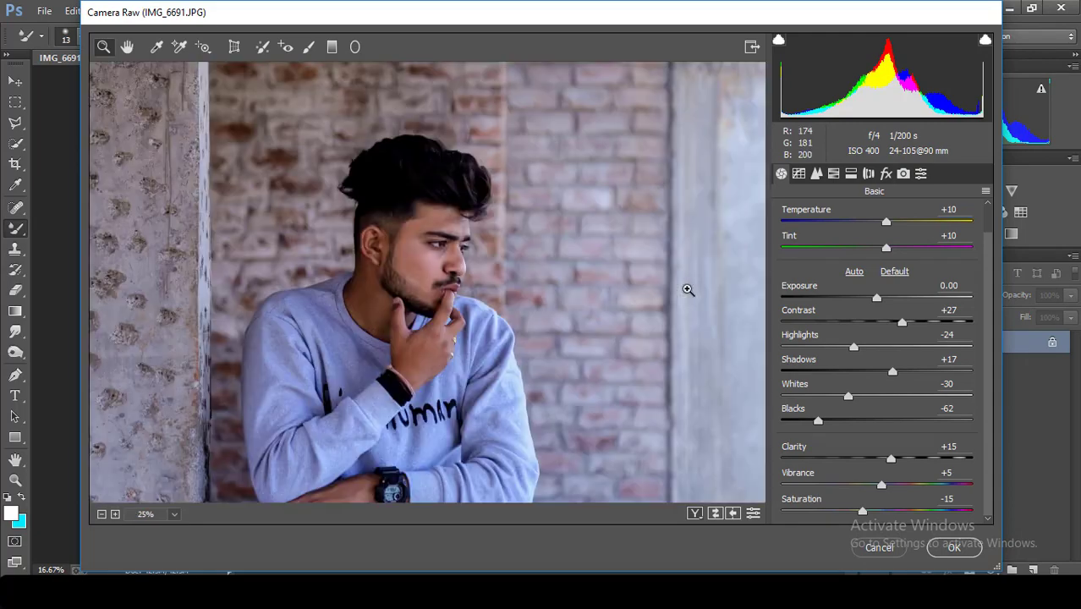
pyautogui.click(686, 289)
pyautogui.keyDown('alt'); pyautogui.click(686, 288); pyautogui.keyUp('alt')
pyautogui.keyDown('alt'); pyautogui.click(686, 289); pyautogui.keyUp('alt')
pyautogui.keyDown('alt'); pyautogui.click(687, 288); pyautogui.keyUp('alt')
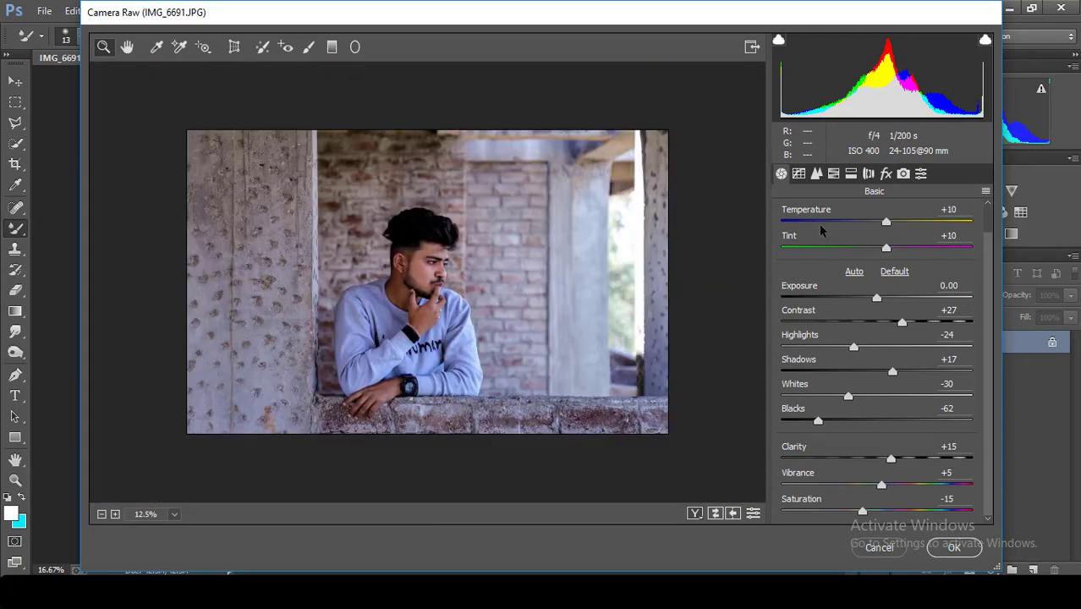
pyautogui.click(852, 174)
# Step: In HSL, shift the Yellows hue to −40 and the Blues hue to −10
pyautogui.click(832, 173)
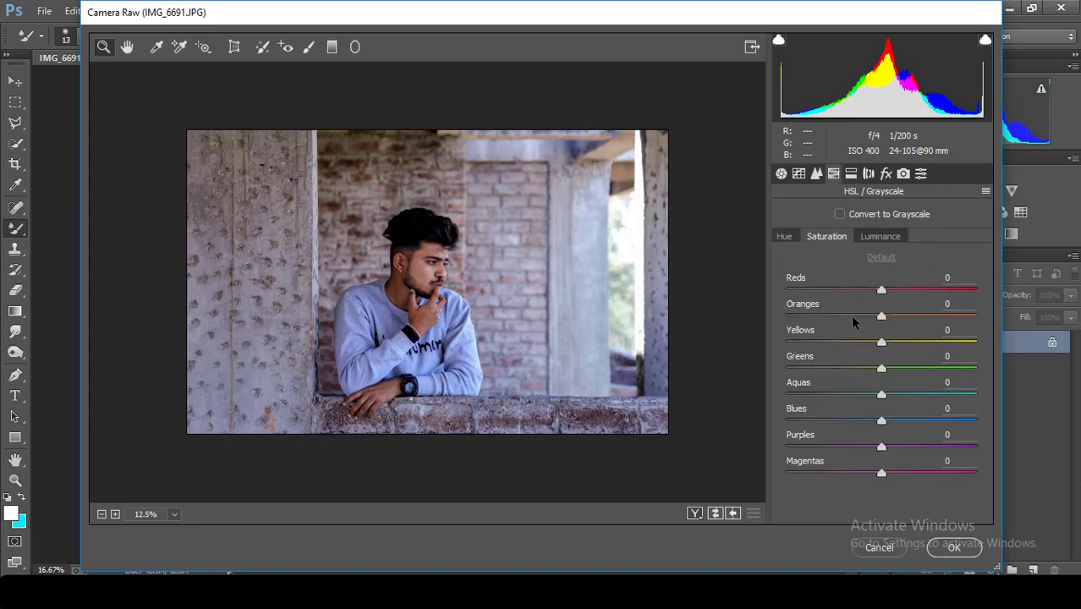
pyautogui.click(855, 340)
pyautogui.click(783, 237)
pyautogui.click(843, 341)
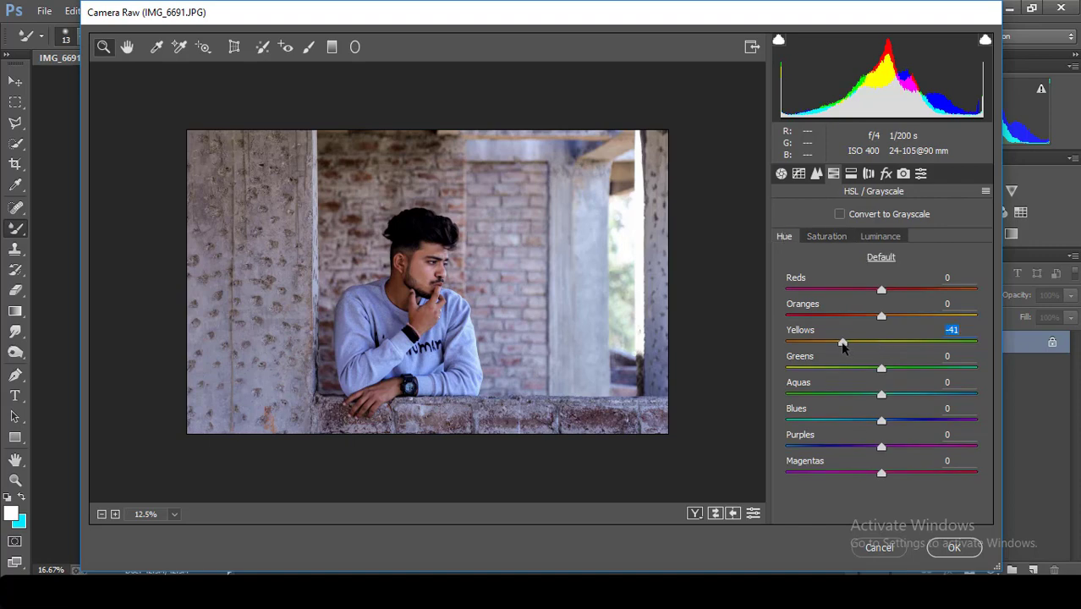
pyautogui.moveTo(842, 342); pyautogui.dragTo(843, 343)
pyautogui.click(844, 421)
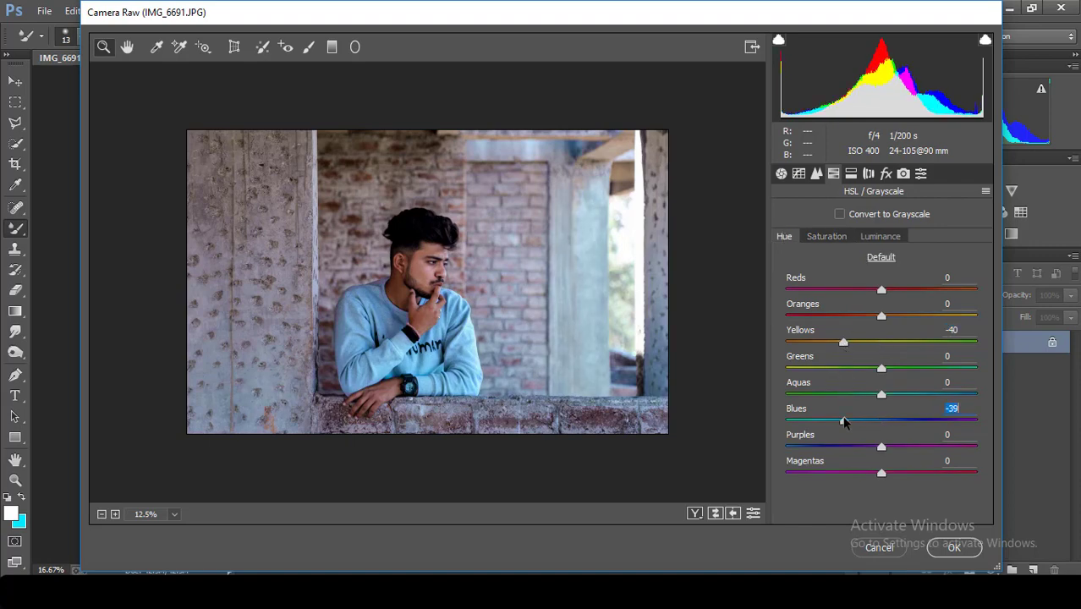
pyautogui.moveTo(843, 420); pyautogui.dragTo(871, 420)
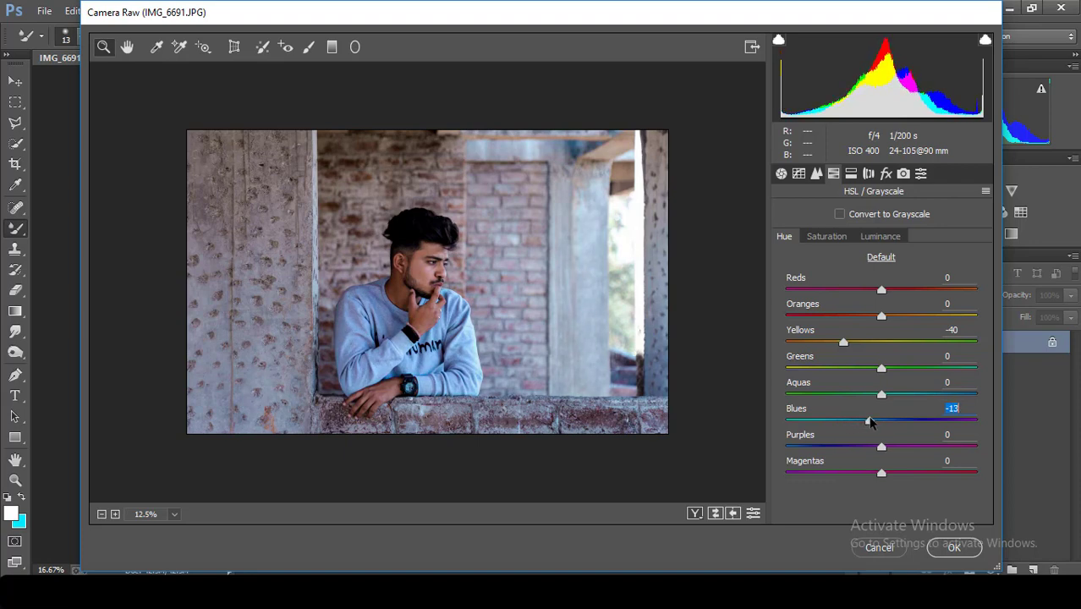
pyautogui.click(665, 364)
# Step: Desaturate Yellows to −25 and Blues to −20
pyautogui.click(825, 236)
pyautogui.click(856, 420)
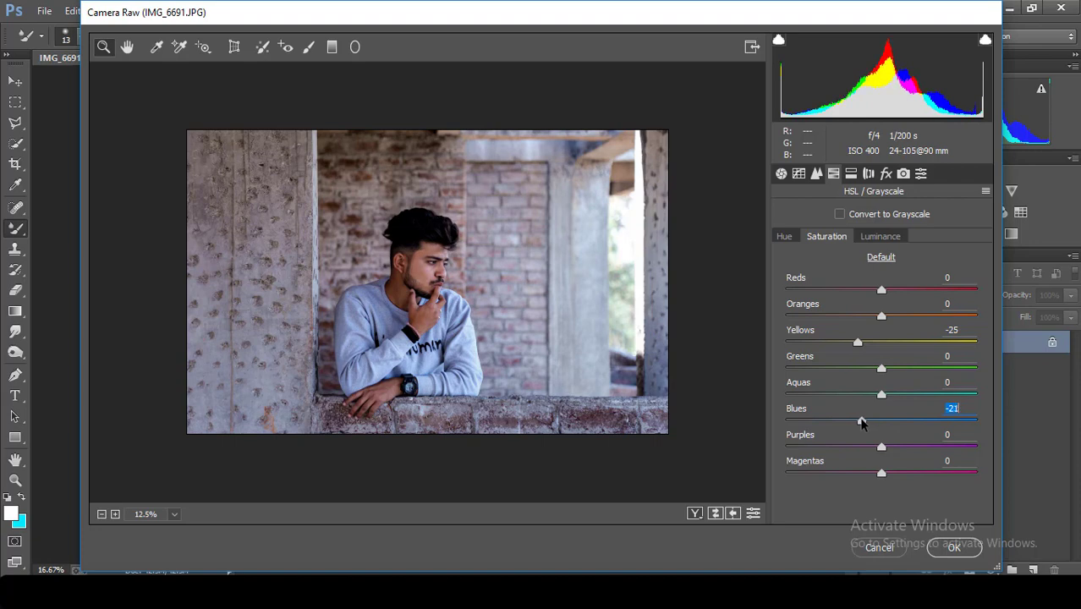
pyautogui.moveTo(856, 420); pyautogui.dragTo(861, 420)
pyautogui.click(608, 396)
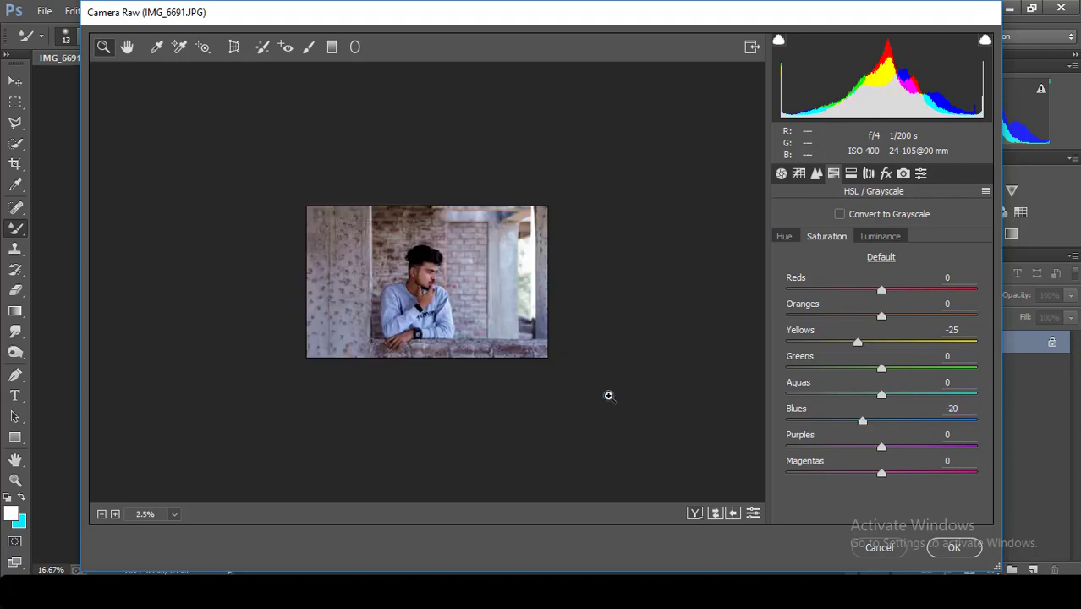
pyautogui.click(608, 395)
pyautogui.keyDown('alt'); pyautogui.click(608, 395); pyautogui.keyUp('alt')
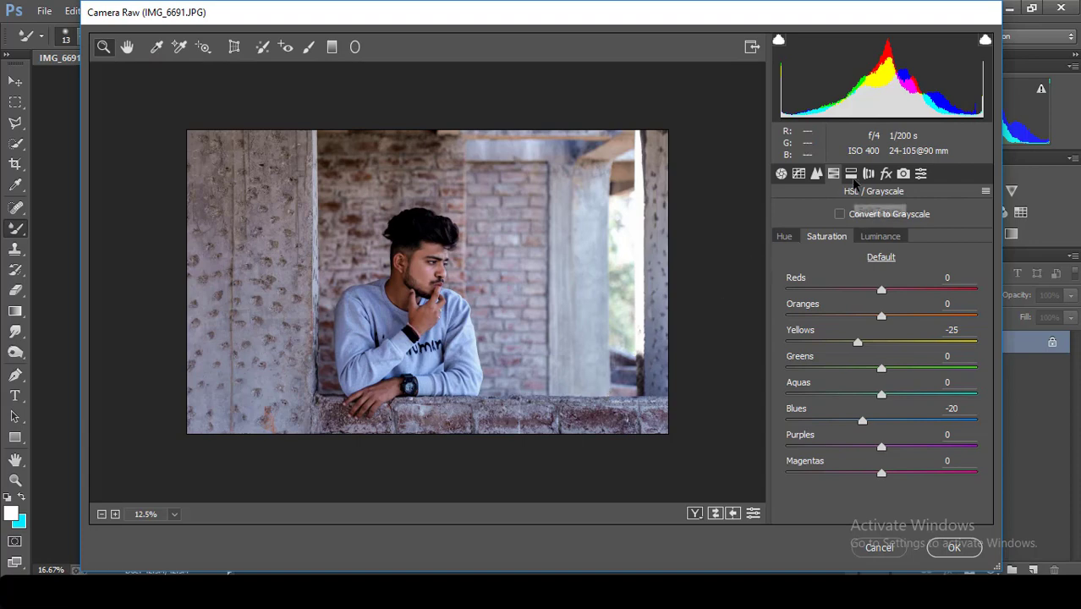
# Step: Raise the Oranges luminance to +10
pyautogui.click(782, 175)
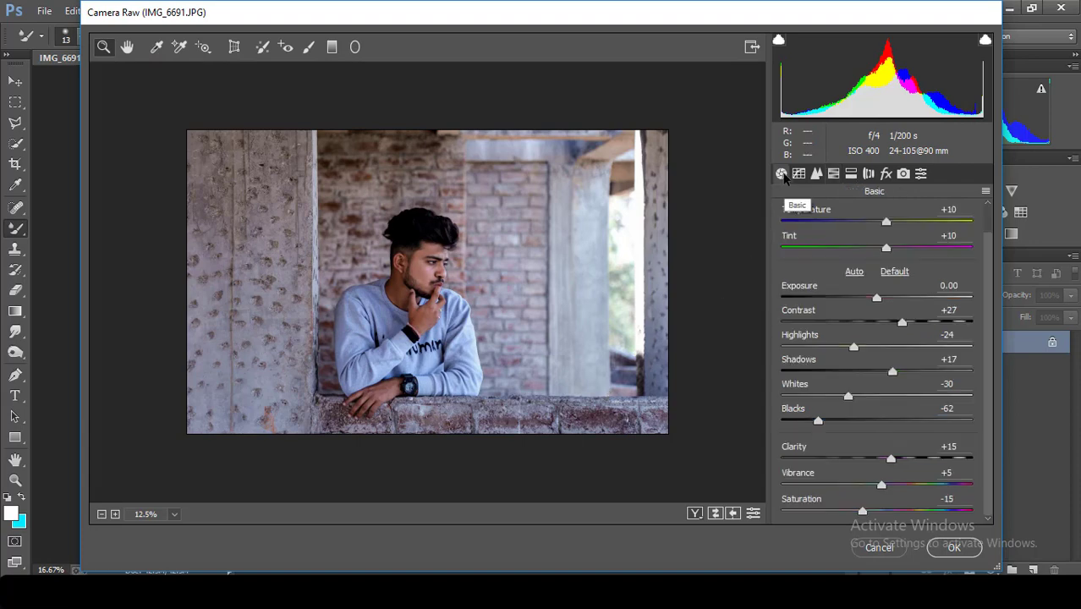
pyautogui.click(798, 174)
pyautogui.click(816, 173)
pyautogui.click(833, 174)
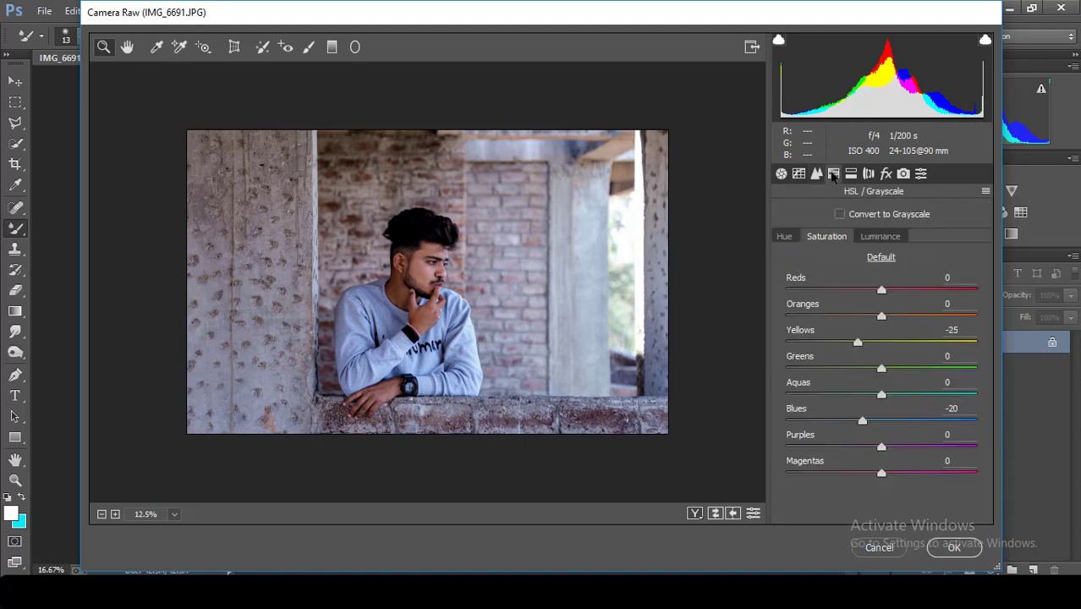
pyautogui.click(879, 236)
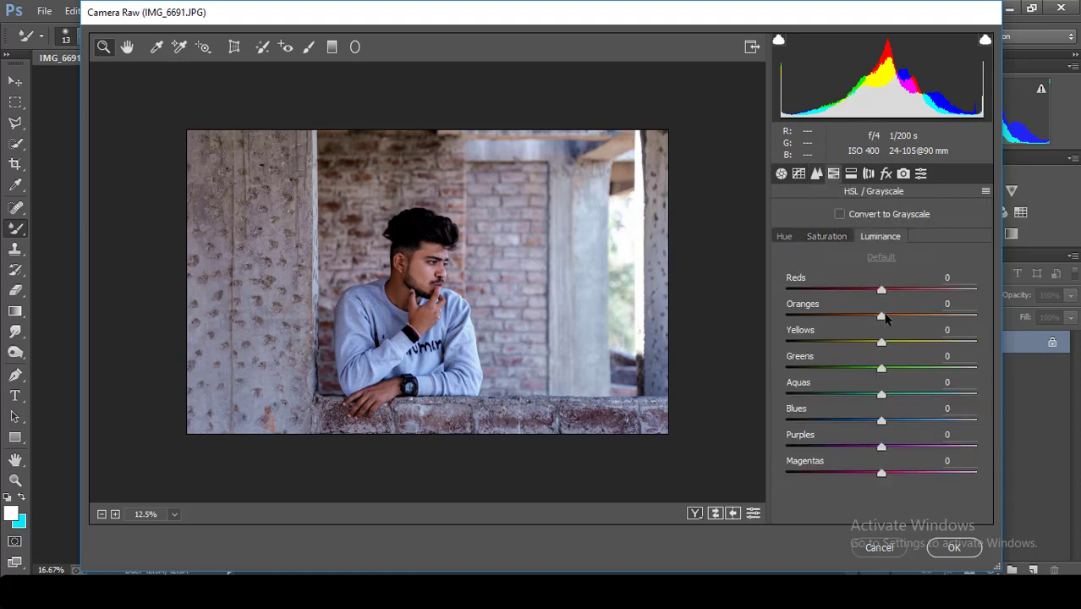
pyautogui.moveTo(881, 316); pyautogui.dragTo(894, 316)
# Step: Add a Highlight Priority post-crop vignette with Amount −18, Midpoint 0 and Feather 100
pyautogui.click(886, 173)
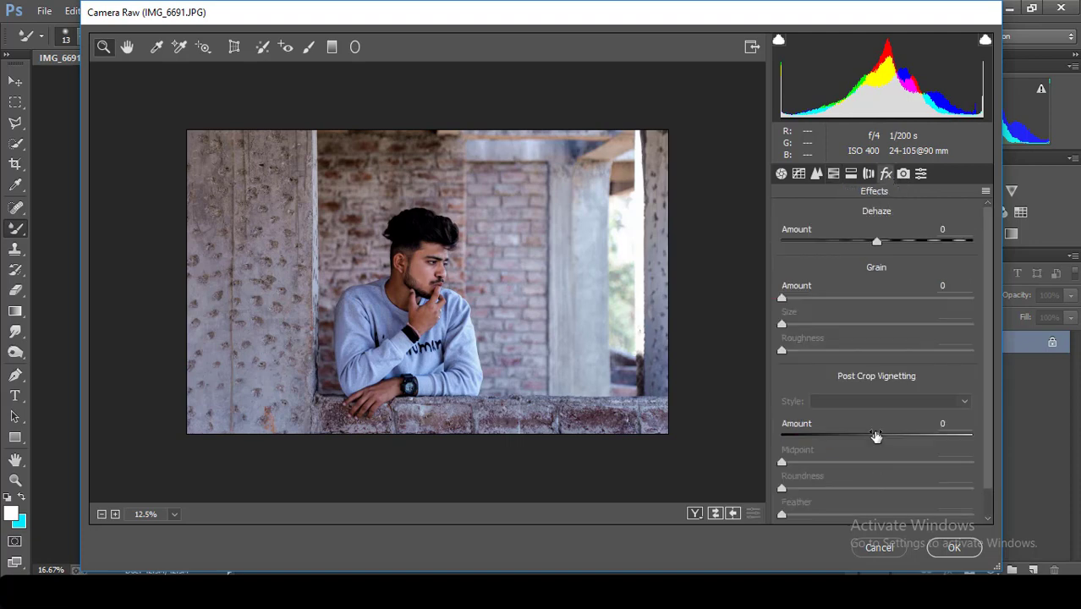
pyautogui.moveTo(875, 436); pyautogui.dragTo(862, 437)
pyautogui.moveTo(861, 438); pyautogui.dragTo(781, 464)
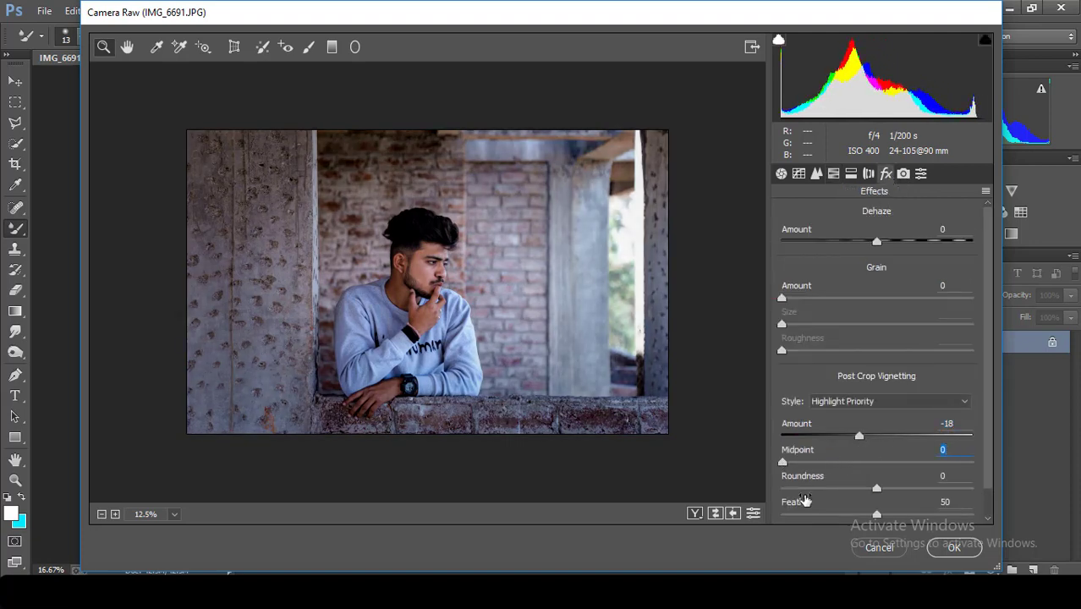
pyautogui.moveTo(876, 513); pyautogui.dragTo(975, 505)
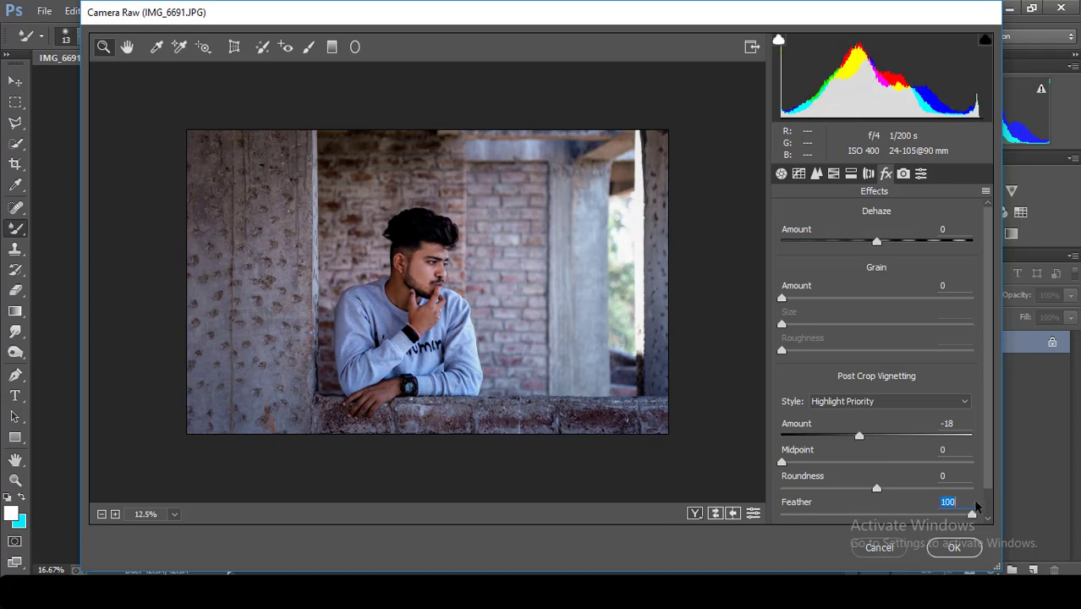
pyautogui.hotkey('ctrl', '-')
pyautogui.hotkey('ctrl', '+')
pyautogui.hotkey('ctrl', '+')
pyautogui.hotkey('ctrl', '+')
# Step: In Split Toning, tint the shadows at Hue 62, Saturation 25
pyautogui.click(850, 174)
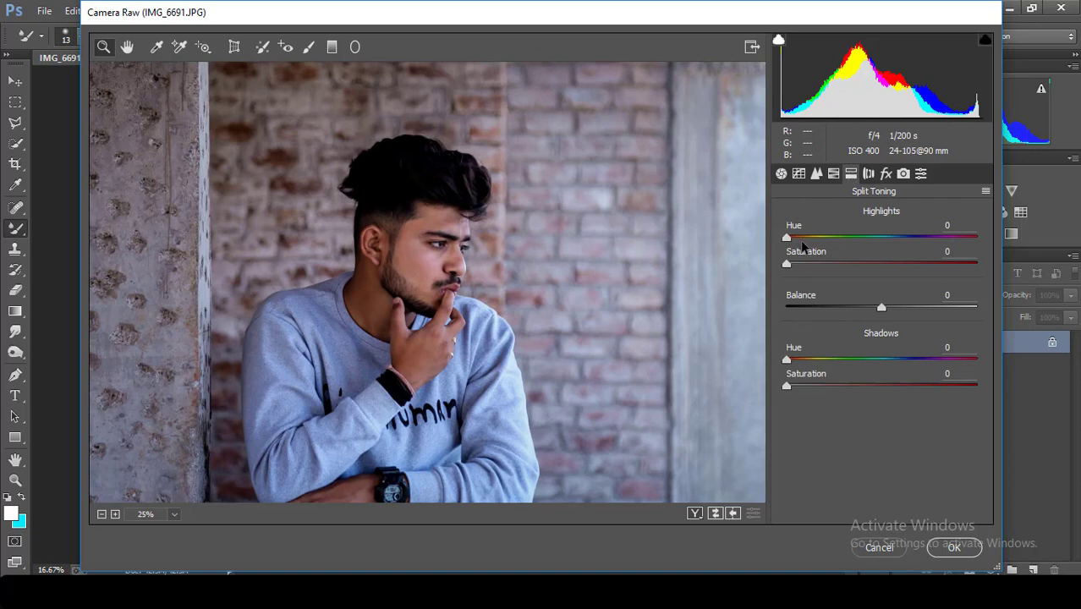
pyautogui.click(816, 238)
pyautogui.moveTo(786, 265); pyautogui.dragTo(854, 268)
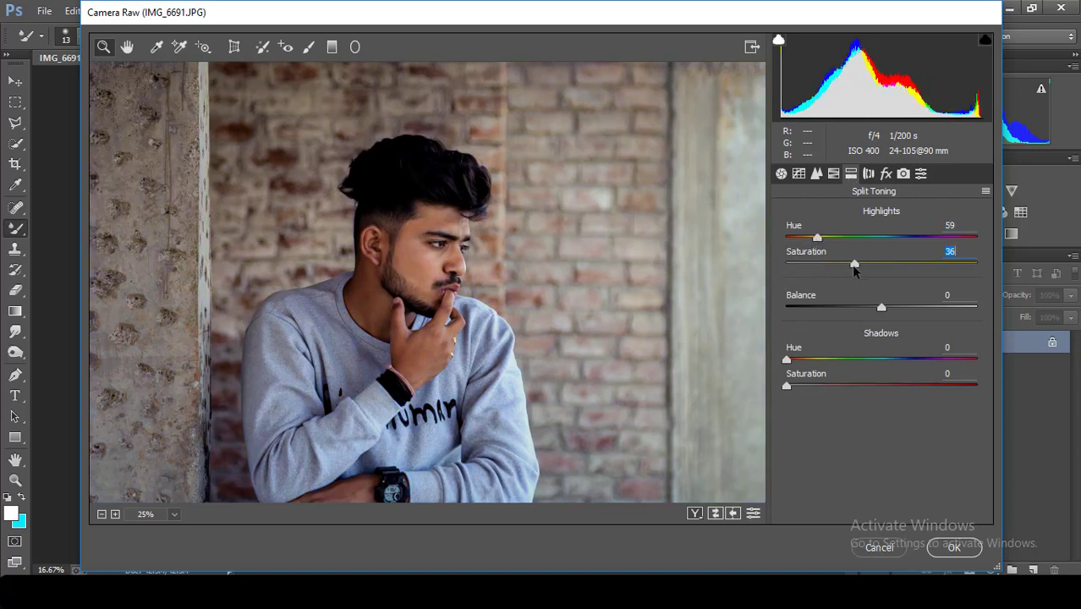
pyautogui.moveTo(854, 269); pyautogui.dragTo(784, 270)
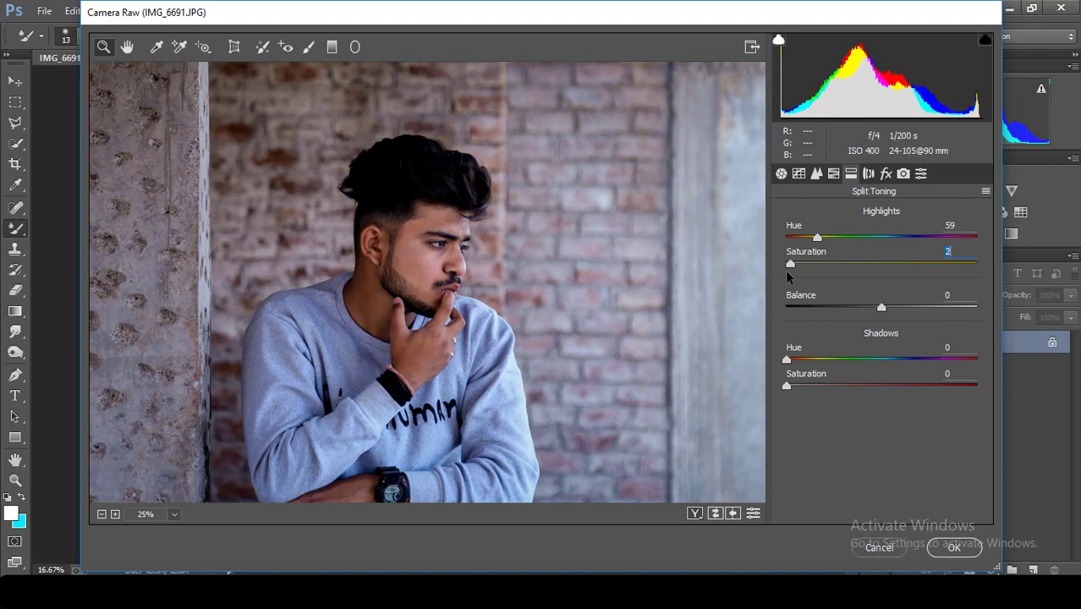
pyautogui.click(819, 360)
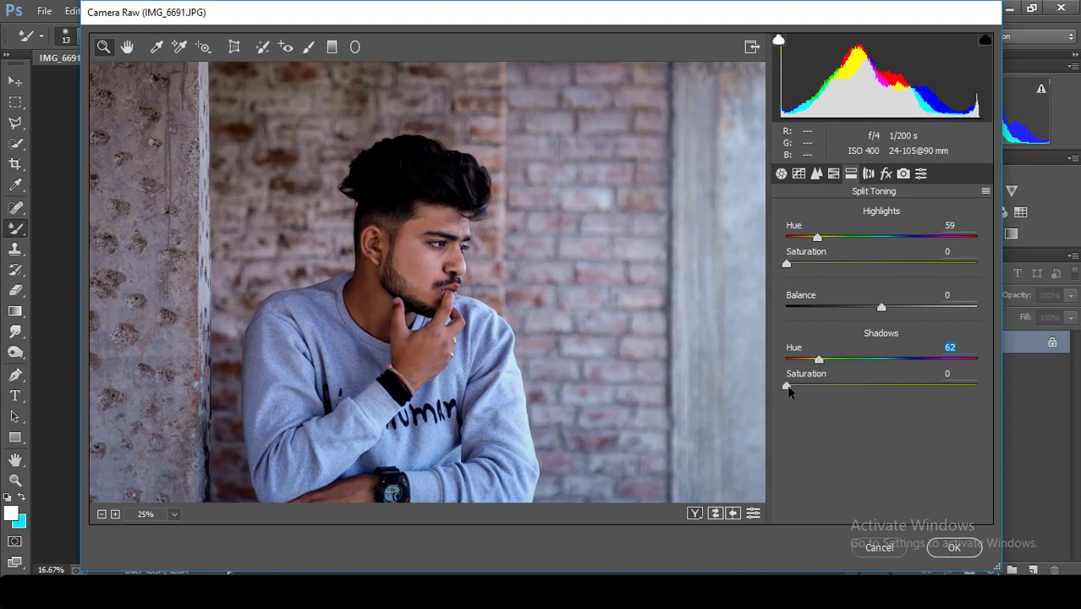
pyautogui.moveTo(786, 387); pyautogui.dragTo(831, 386)
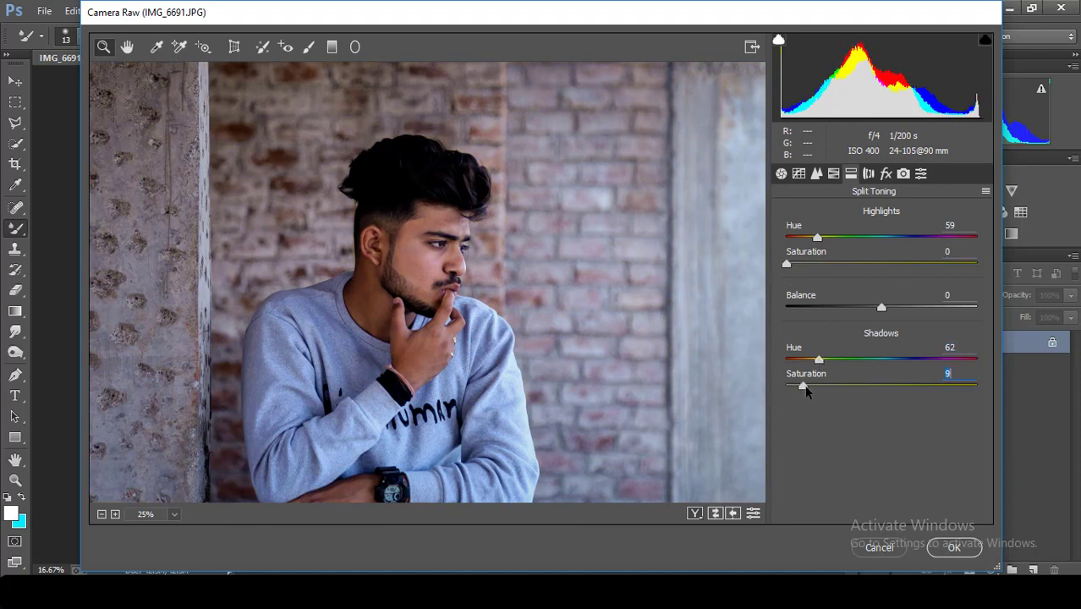
pyautogui.keyDown('alt'); pyautogui.click(685, 367); pyautogui.keyUp('alt')
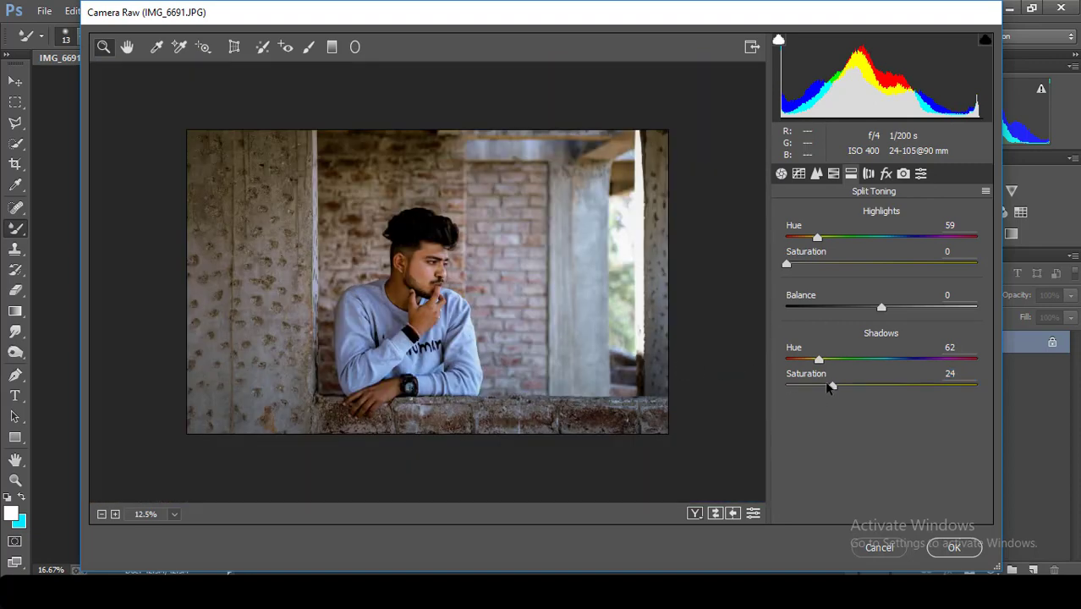
pyautogui.moveTo(833, 387); pyautogui.dragTo(835, 388)
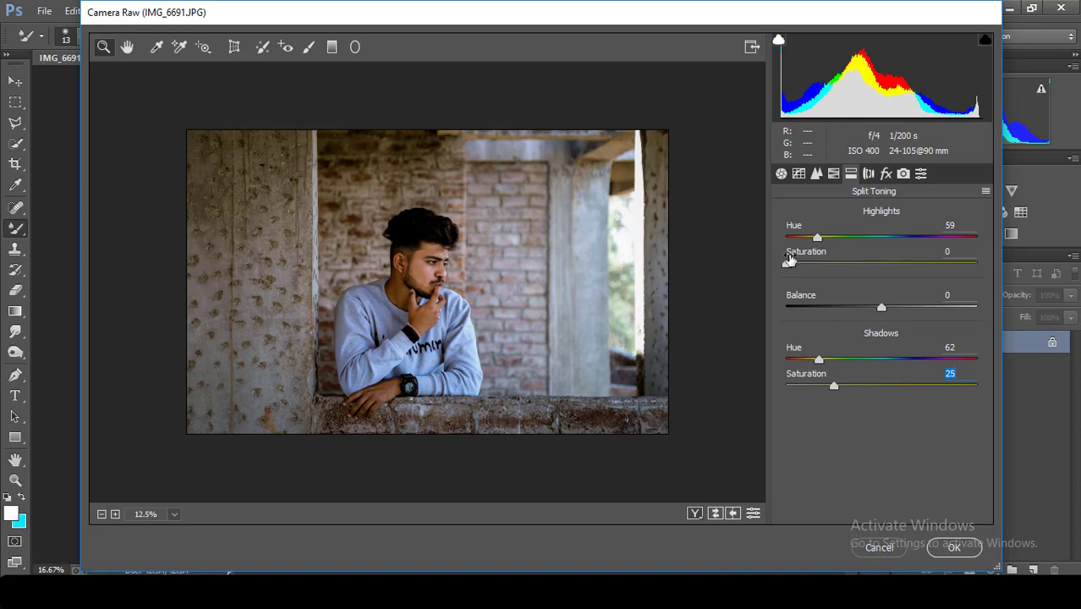
# Step: Tint the highlights at Hue 194, Saturation 15
pyautogui.moveTo(817, 239); pyautogui.dragTo(890, 247)
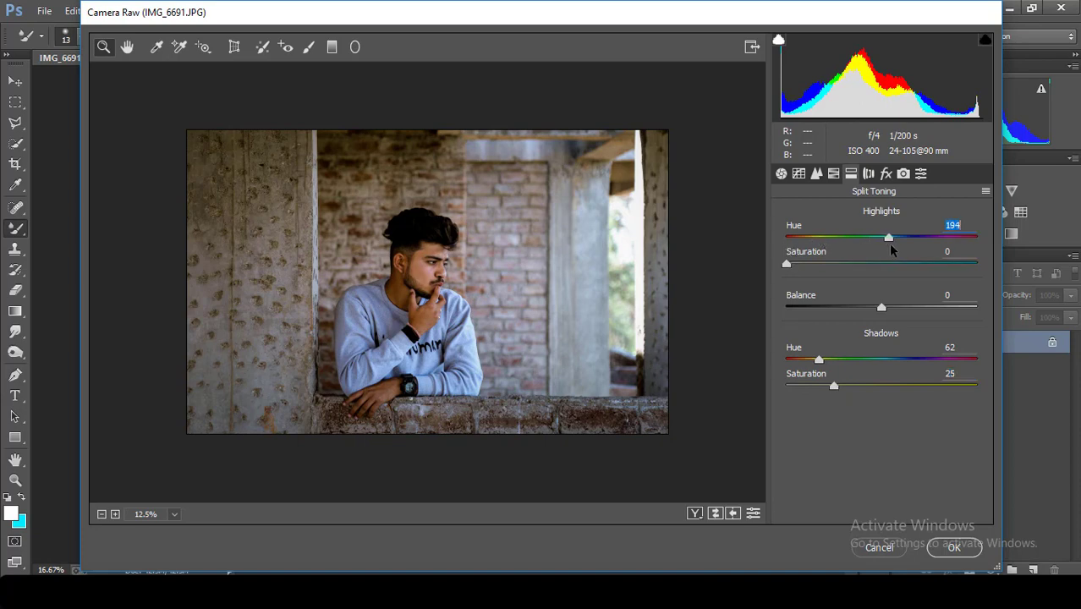
pyautogui.moveTo(786, 264); pyautogui.dragTo(810, 265)
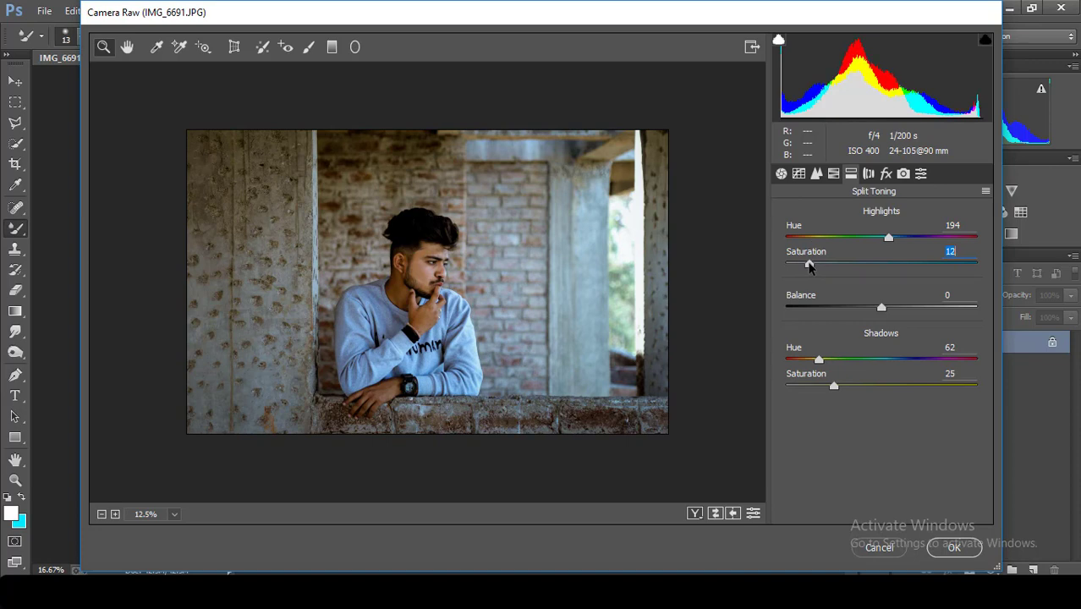
pyautogui.moveTo(811, 265); pyautogui.dragTo(814, 267)
pyautogui.hotkey('ctrl', '-')
pyautogui.hotkey('ctrl', '-')
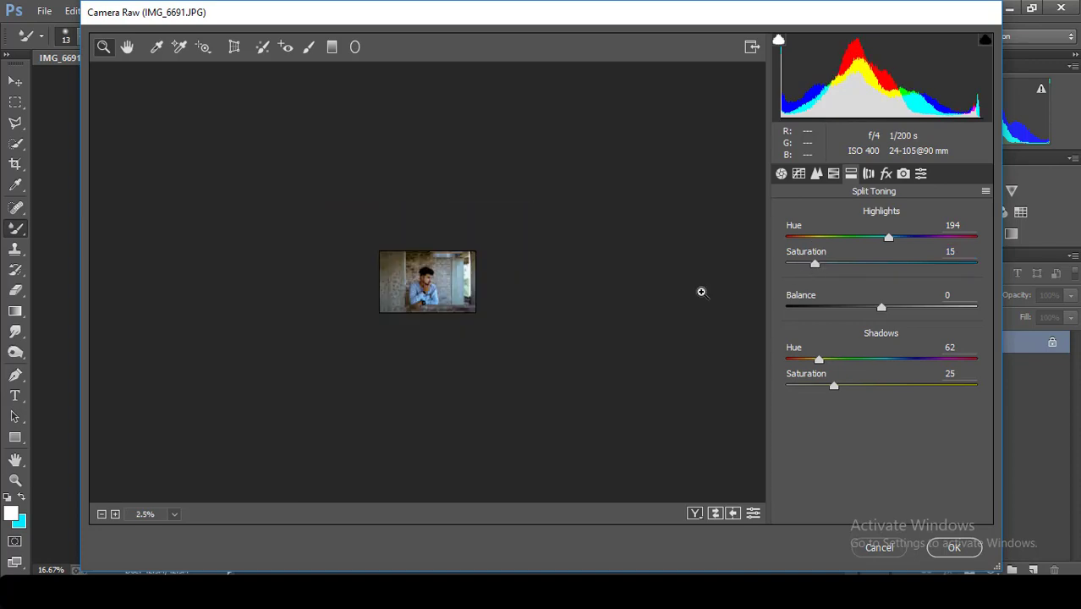
pyautogui.hotkey('ctrl', '+')
pyautogui.hotkey('ctrl', '+')
pyautogui.hotkey('ctrl', '+')
pyautogui.hotkey('ctrl', '-')
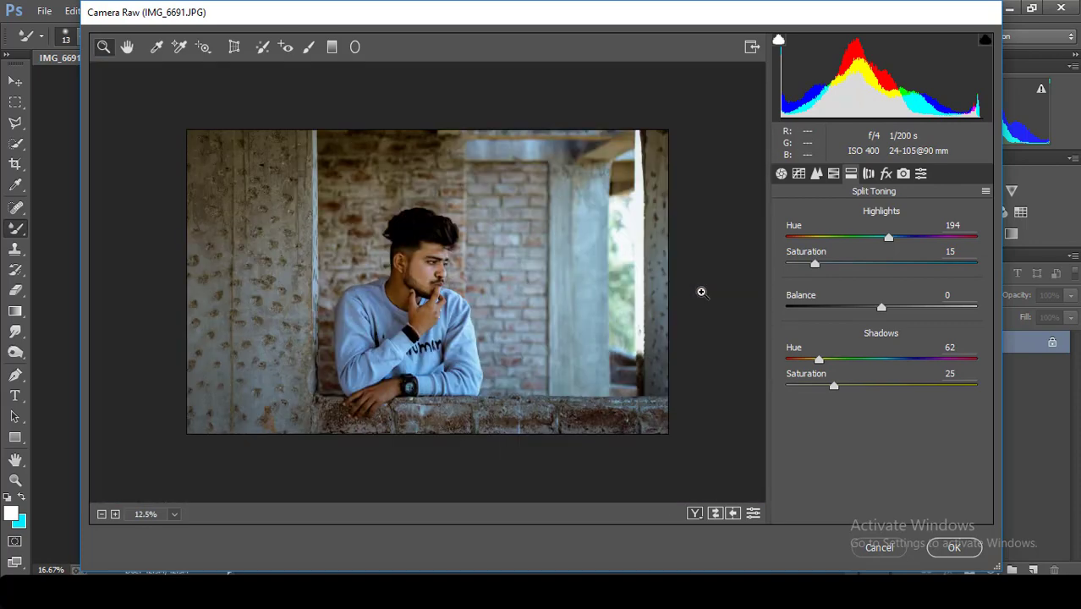
pyautogui.hotkey('ctrl', '-')
pyautogui.hotkey('ctrl', '+')
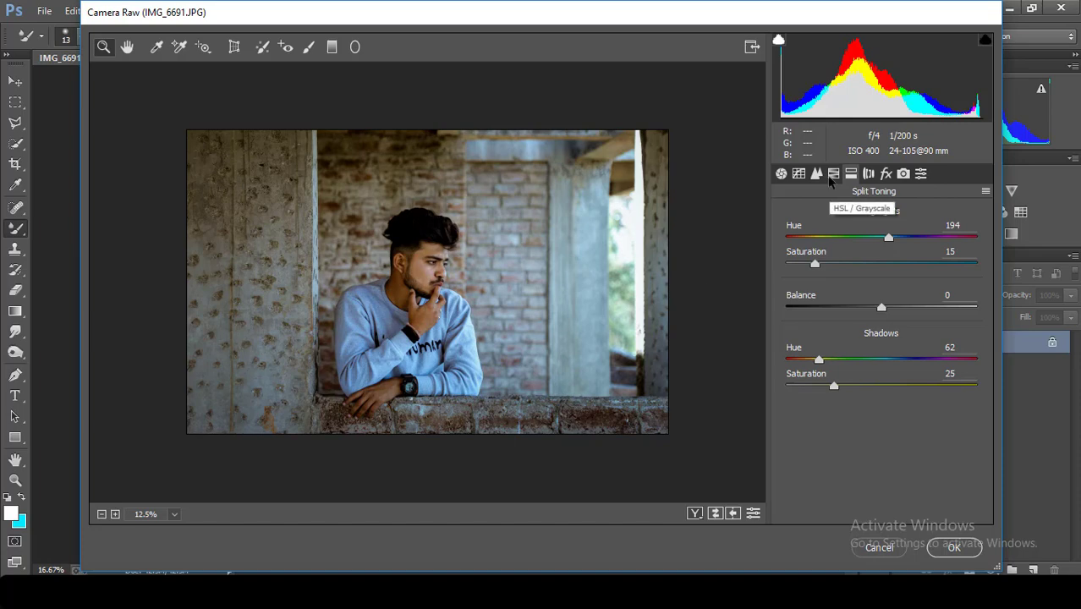
# Step: Draw Temperature +22, Exposure −0.95 graduated filters inward from the right, left, top and bottom edges
pyautogui.click(331, 48)
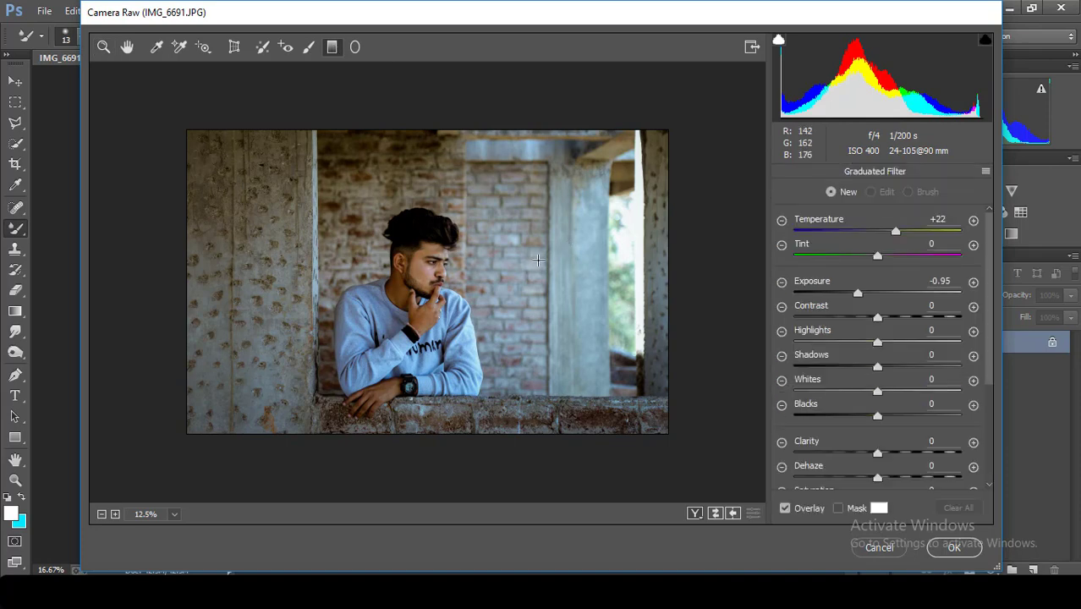
pyautogui.moveTo(537, 261); pyautogui.dragTo(473, 261)
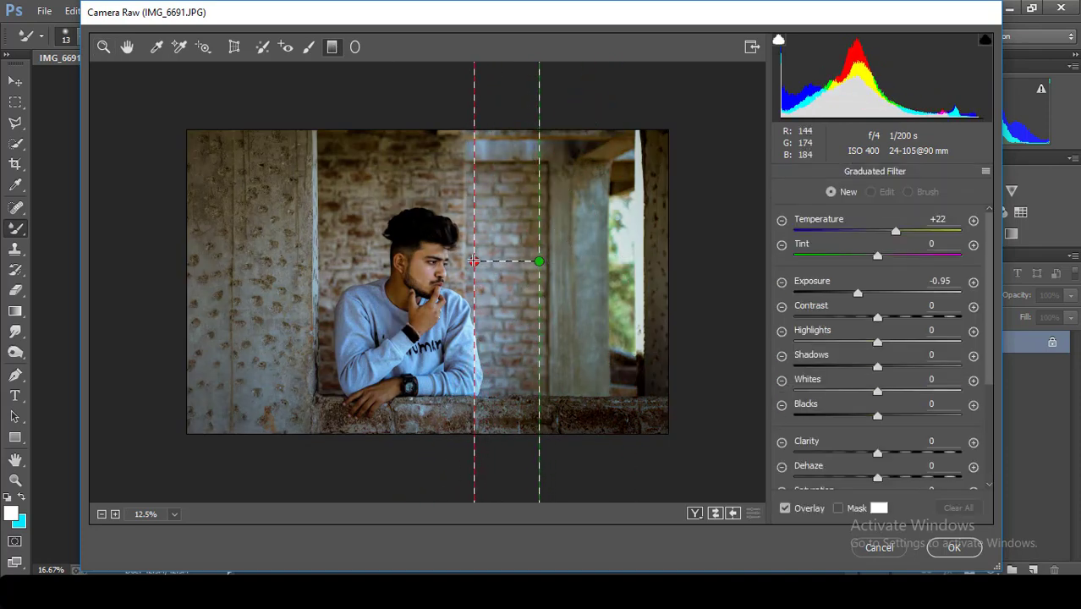
pyautogui.moveTo(538, 261); pyautogui.dragTo(573, 263)
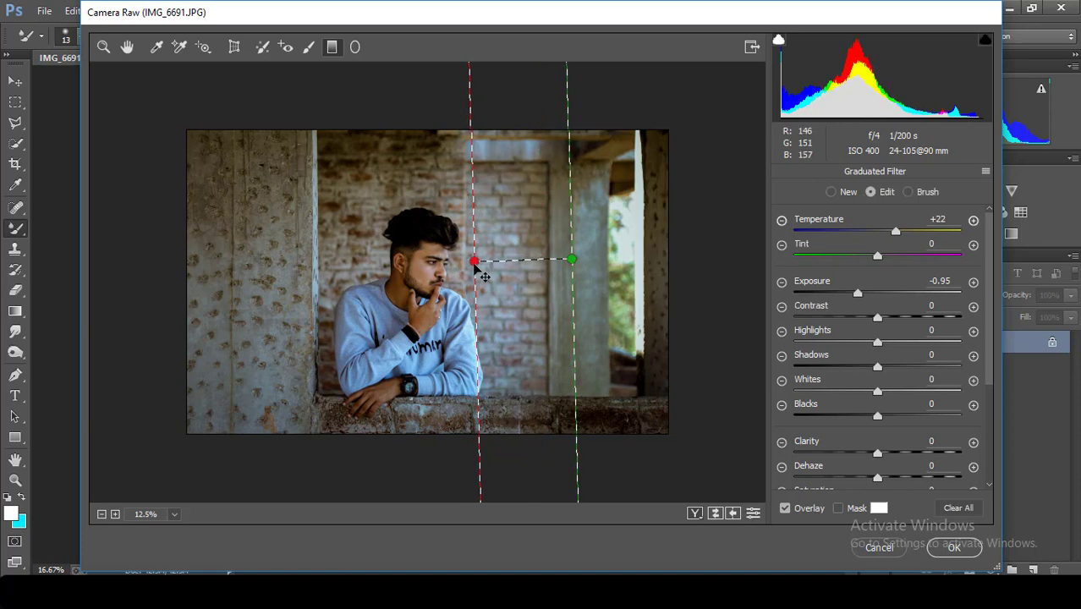
pyautogui.moveTo(475, 262); pyautogui.dragTo(438, 258)
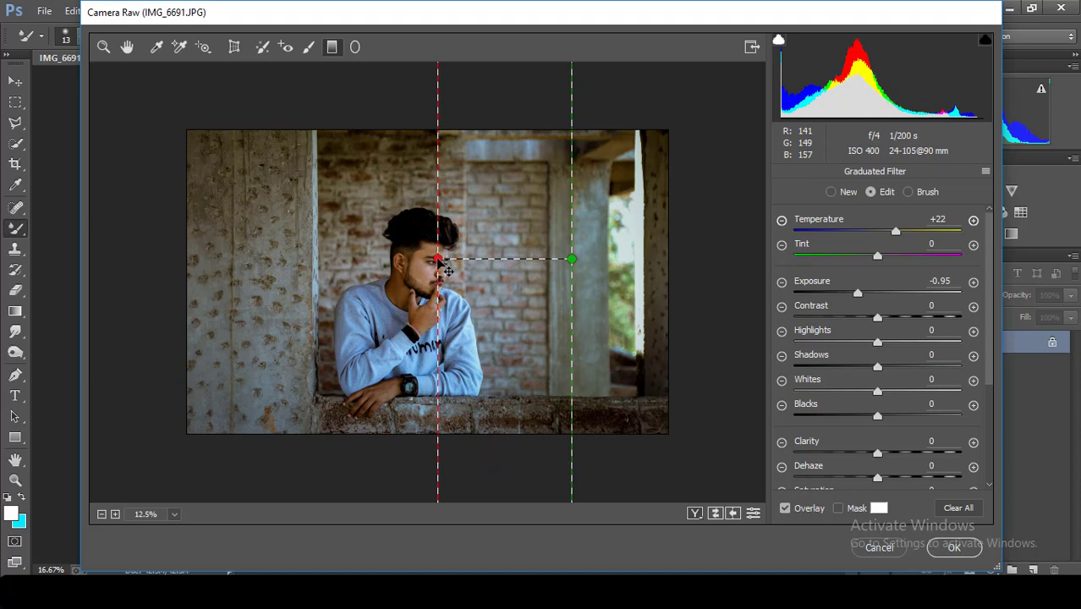
pyautogui.moveTo(129, 284); pyautogui.dragTo(397, 288)
pyautogui.moveTo(421, 105)
pyautogui.mouseDown()
pyautogui.moveTo(432, 186)
pyautogui.moveTo(422, 209)
pyautogui.mouseUp()
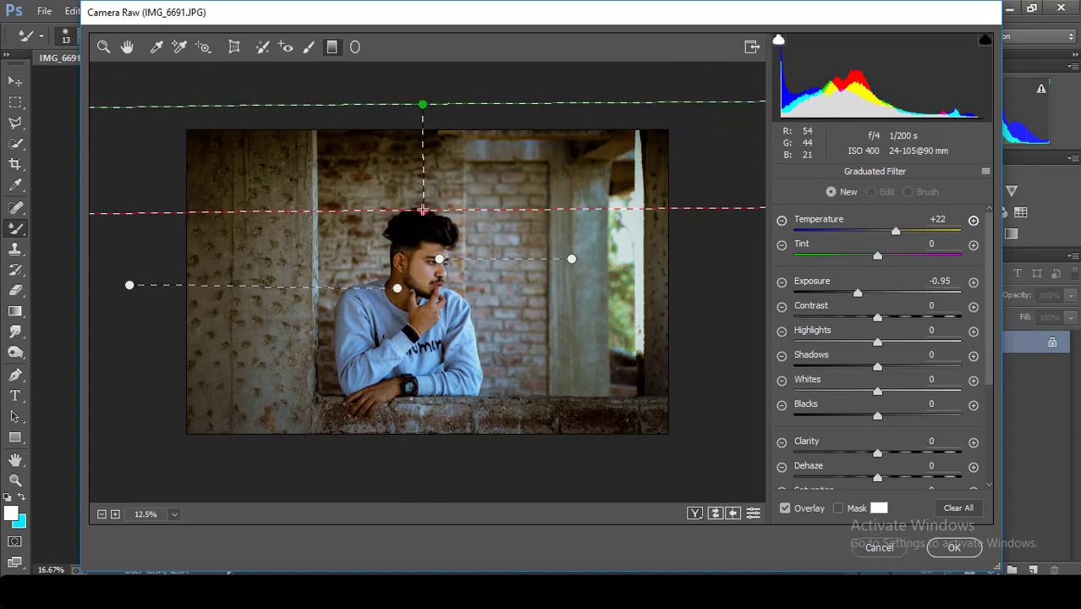
pyautogui.moveTo(419, 484); pyautogui.dragTo(420, 381)
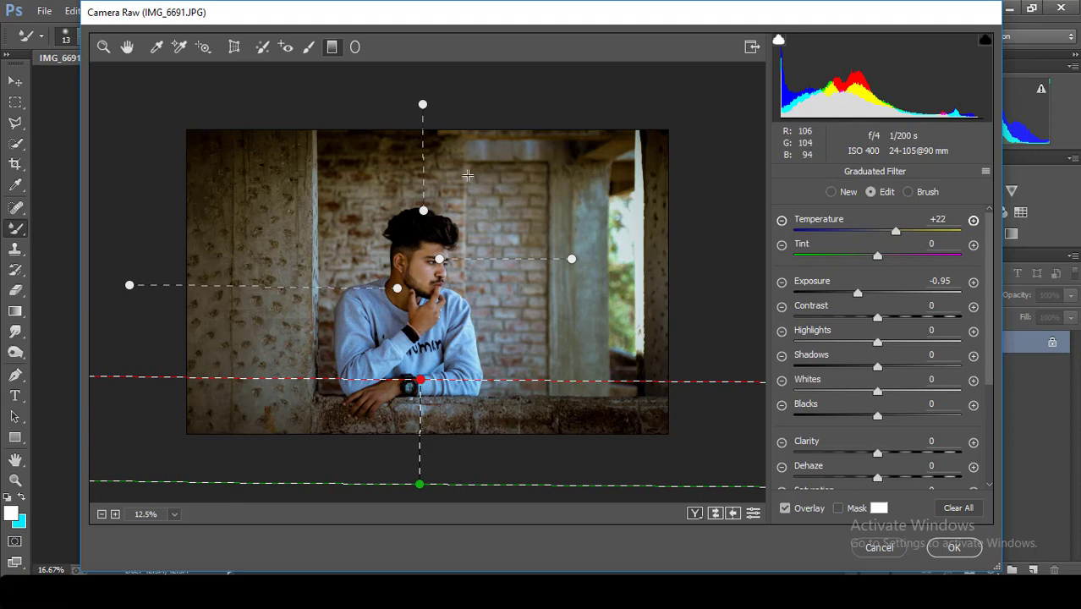
pyautogui.click(104, 49)
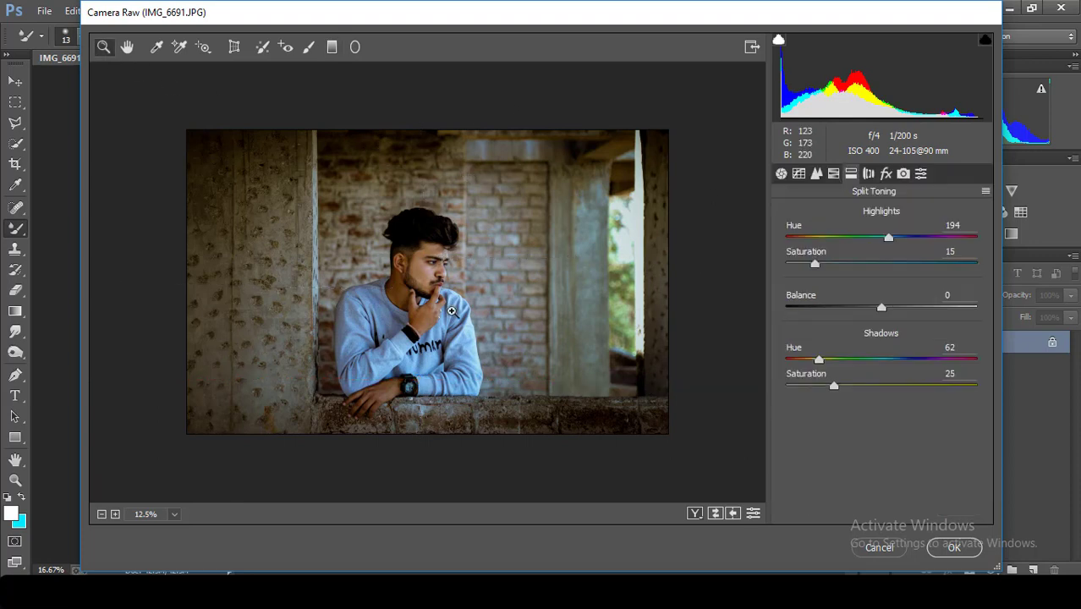
# Step: Zoom the Camera Raw preview in and out to inspect the photo's detail
pyautogui.keyDown('alt'); pyautogui.click(451, 312); pyautogui.keyUp('alt')
pyautogui.keyDown('alt'); pyautogui.click(451, 311); pyautogui.keyUp('alt')
pyautogui.click(451, 311)
pyautogui.click(451, 312)
pyautogui.click(452, 312)
pyautogui.keyDown('alt'); pyautogui.click(452, 311); pyautogui.keyUp('alt')
pyautogui.click(452, 312)
pyautogui.keyDown('alt'); pyautogui.click(452, 311); pyautogui.keyUp('alt')
pyautogui.keyDown('alt'); pyautogui.click(451, 311); pyautogui.keyUp('alt')
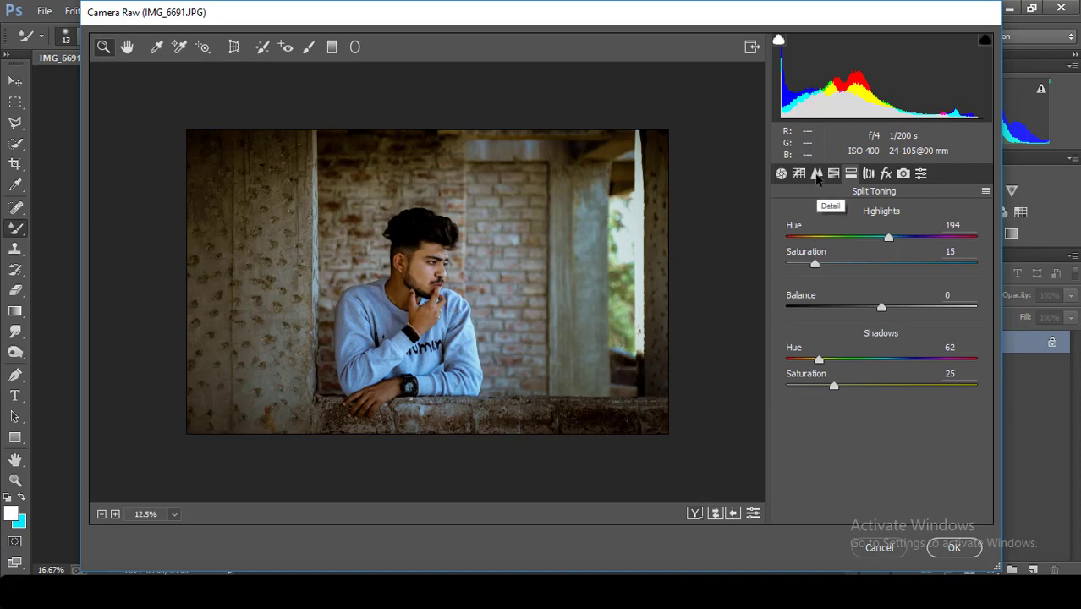
# Step: Set sharpening Amount 30, Detail 20, Masking 20 and Luminance noise reduction 5
pyautogui.click(817, 174)
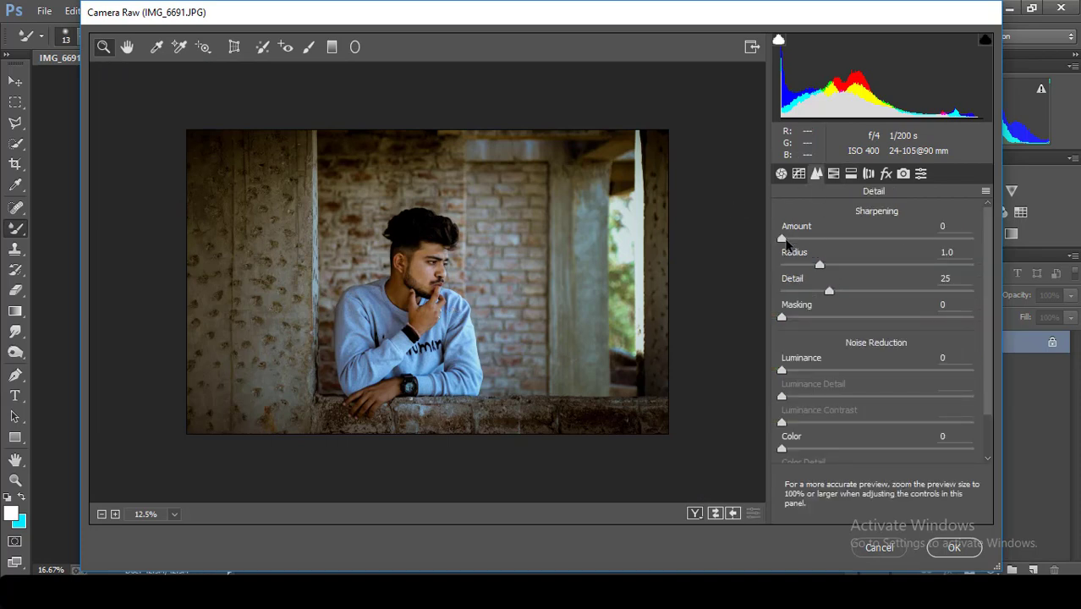
pyautogui.moveTo(784, 242); pyautogui.dragTo(813, 243)
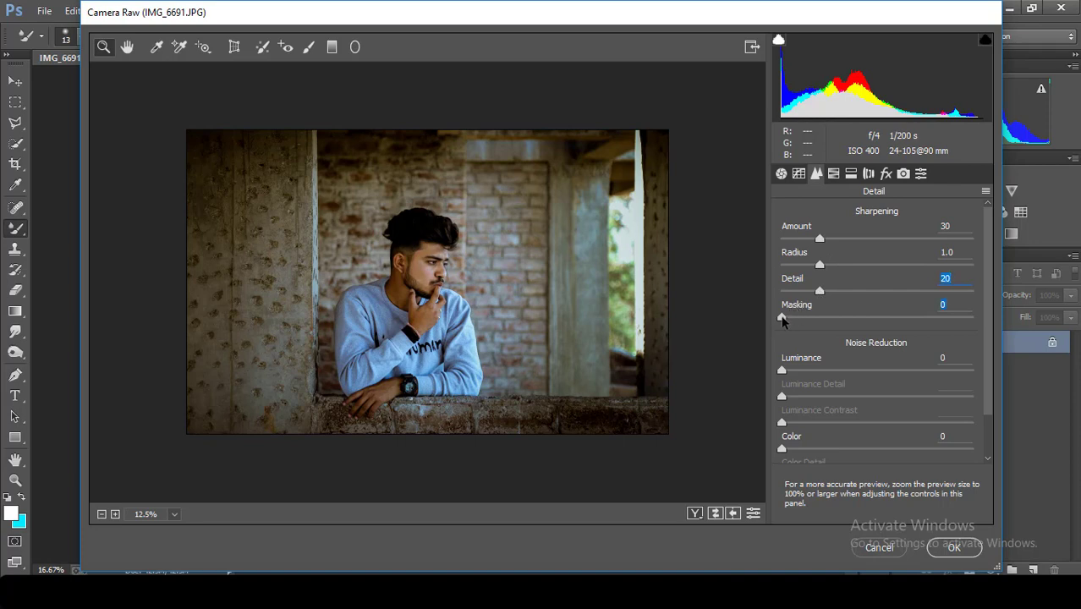
pyautogui.moveTo(782, 318); pyautogui.dragTo(817, 318)
pyautogui.moveTo(782, 371); pyautogui.dragTo(788, 372)
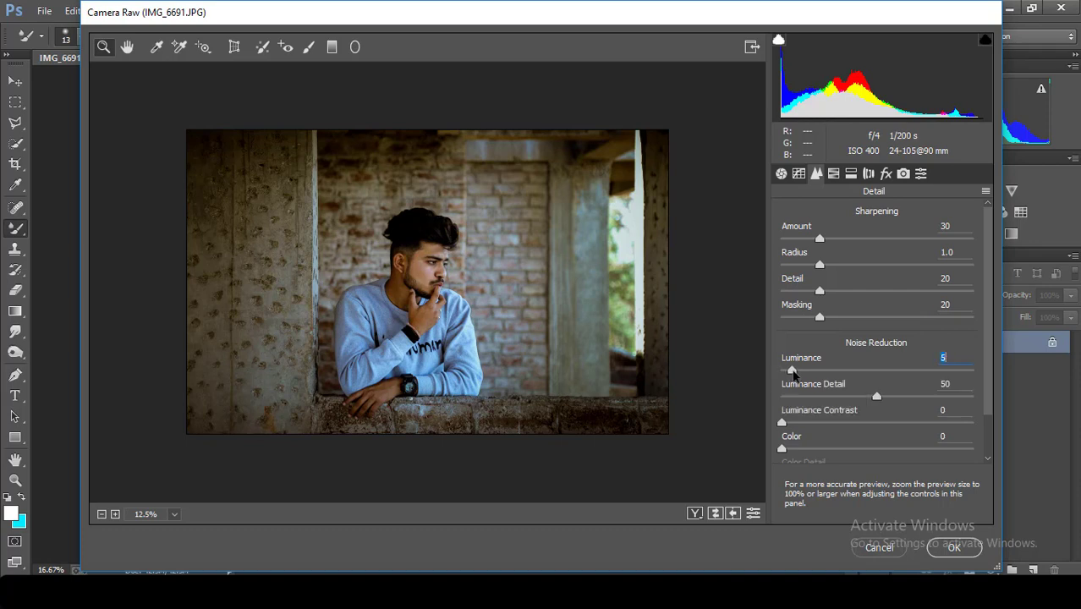
# Step: Apply the Camera Raw grade to the portrait and zoom in on the face
pyautogui.click(951, 547)
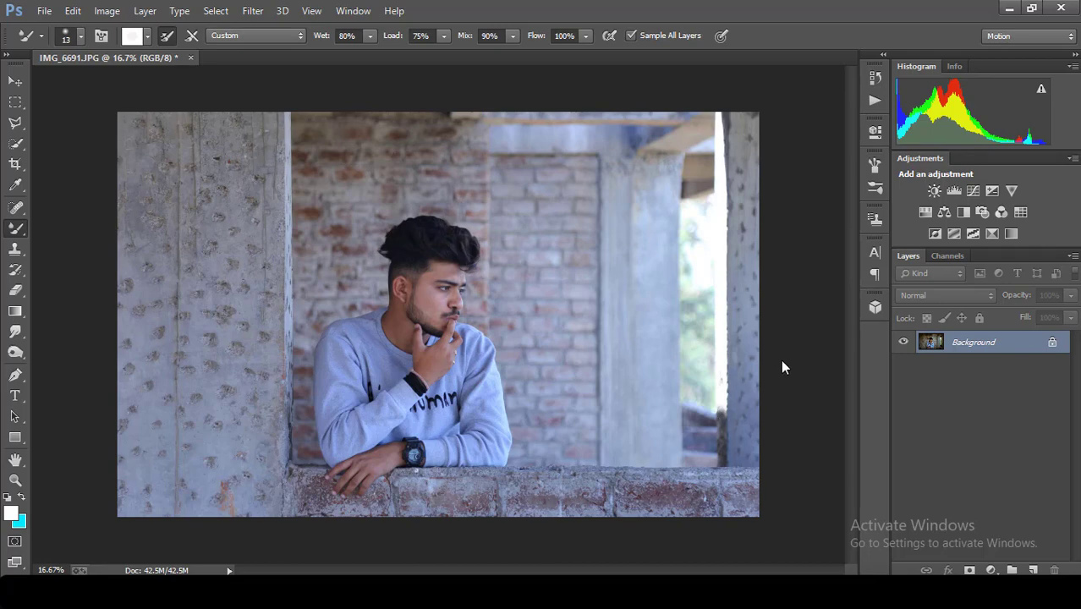
pyautogui.hotkey('ctrl', '-')
pyautogui.hotkey('ctrl', '-')
pyautogui.hotkey('ctrl', '-')
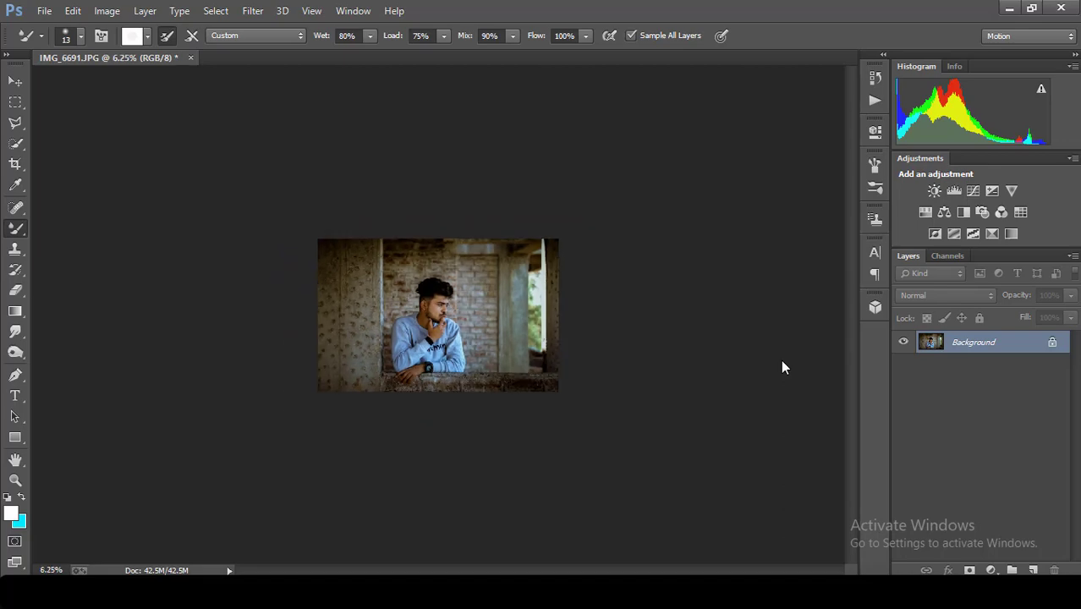
pyautogui.hotkey('ctrl', '+')
pyautogui.hotkey('ctrl', '+')
pyautogui.hotkey('ctrl', '+')
pyautogui.hotkey('ctrl', '+')
pyautogui.hotkey('ctrl', '+')
pyautogui.hotkey('ctrl', '+')
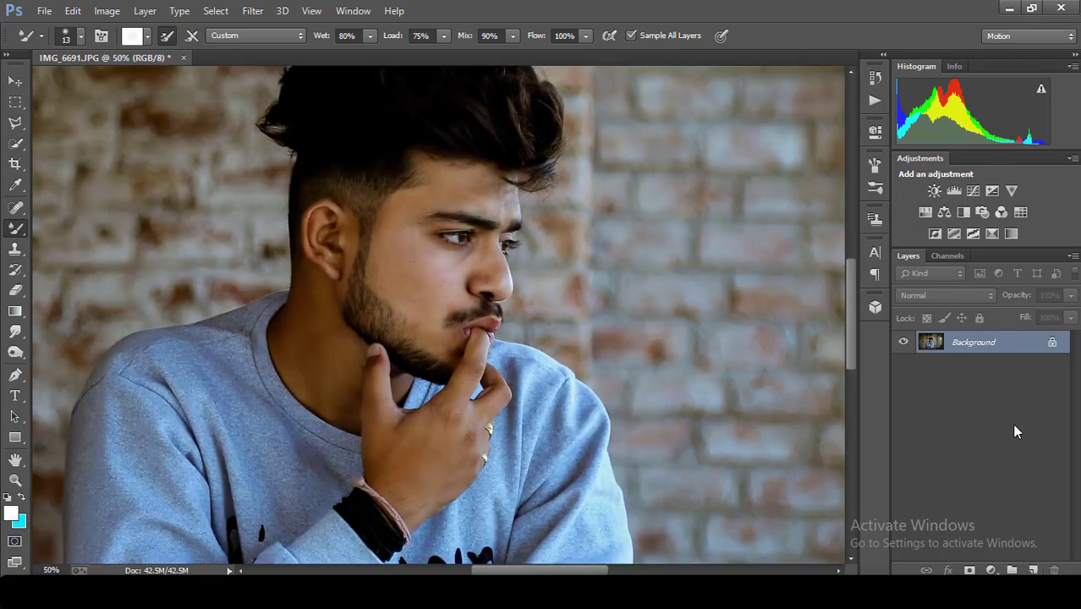
# Step: Duplicate the Background layer as Background copy and zoom out to the whole photo
pyautogui.moveTo(987, 346); pyautogui.dragTo(1032, 569)
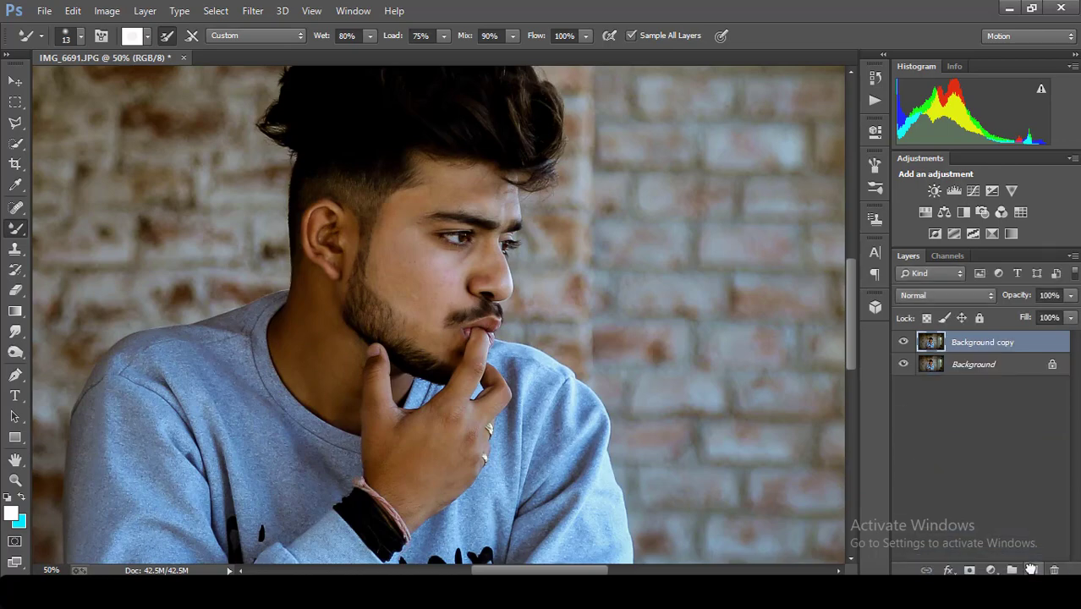
pyautogui.hotkey('ctrl', '-')
pyautogui.hotkey('ctrl', '-')
pyautogui.hotkey('ctrl', '-')
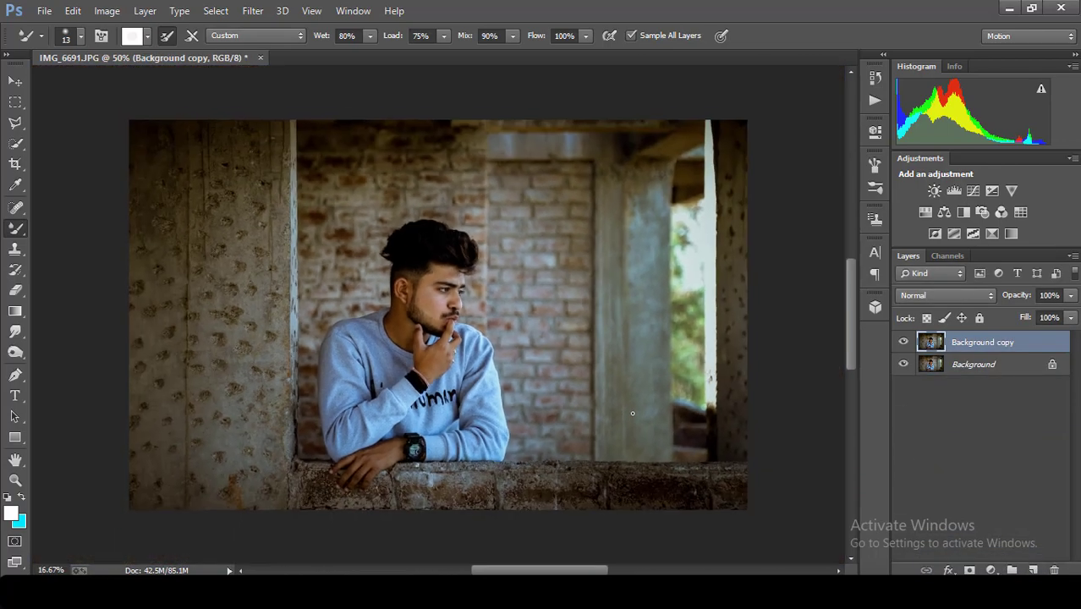
pyautogui.hotkey('ctrl', '-')
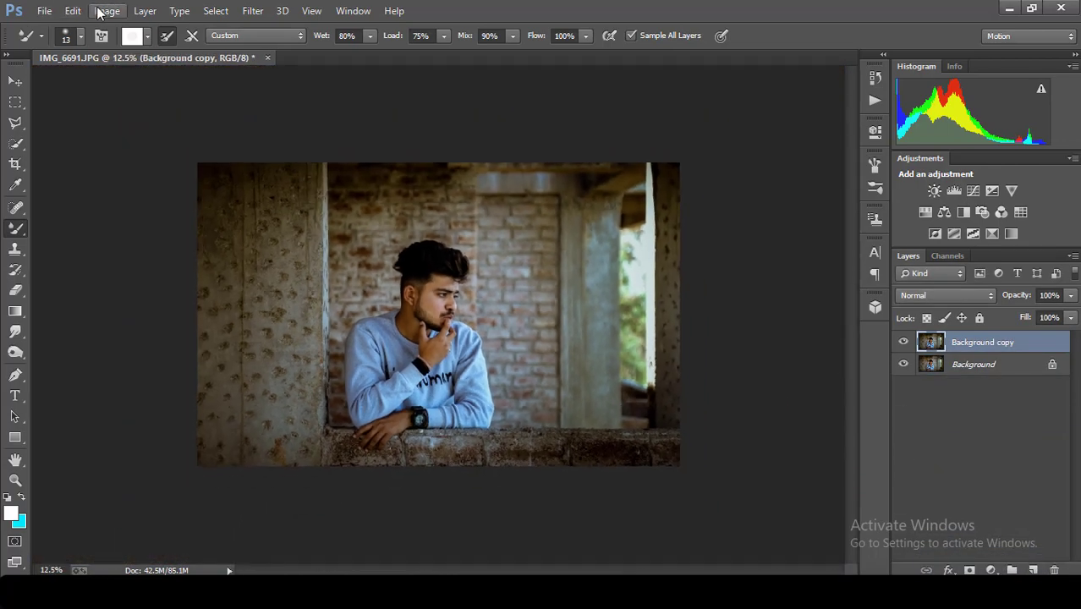
pyautogui.click(107, 10)
pyautogui.moveTo(73, 10)
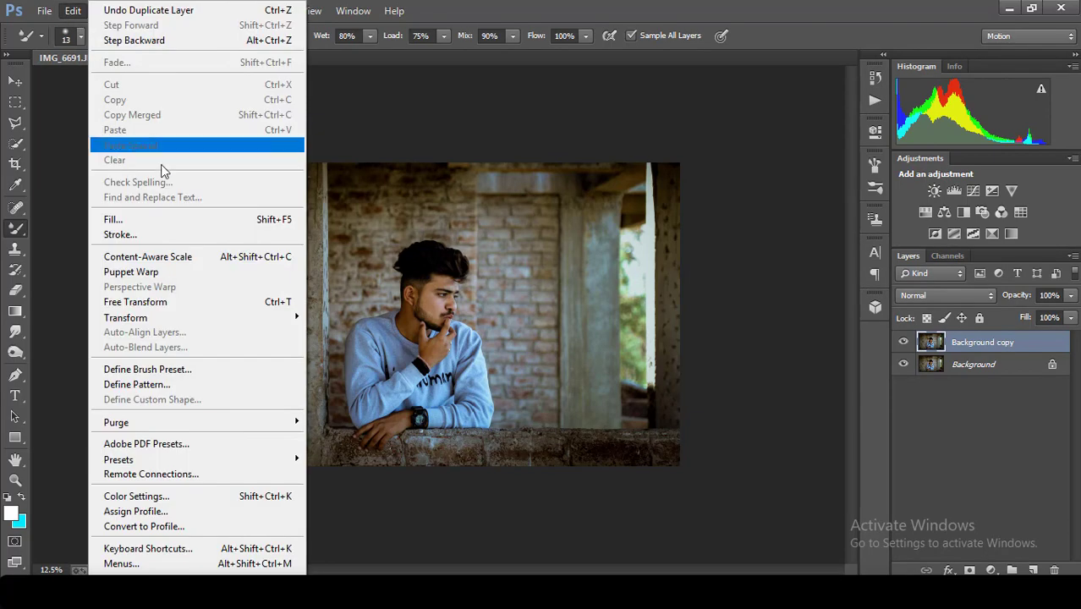
# Step: Fill Background copy with 50% gray and set its blend mode to Soft Light
pyautogui.click(172, 219)
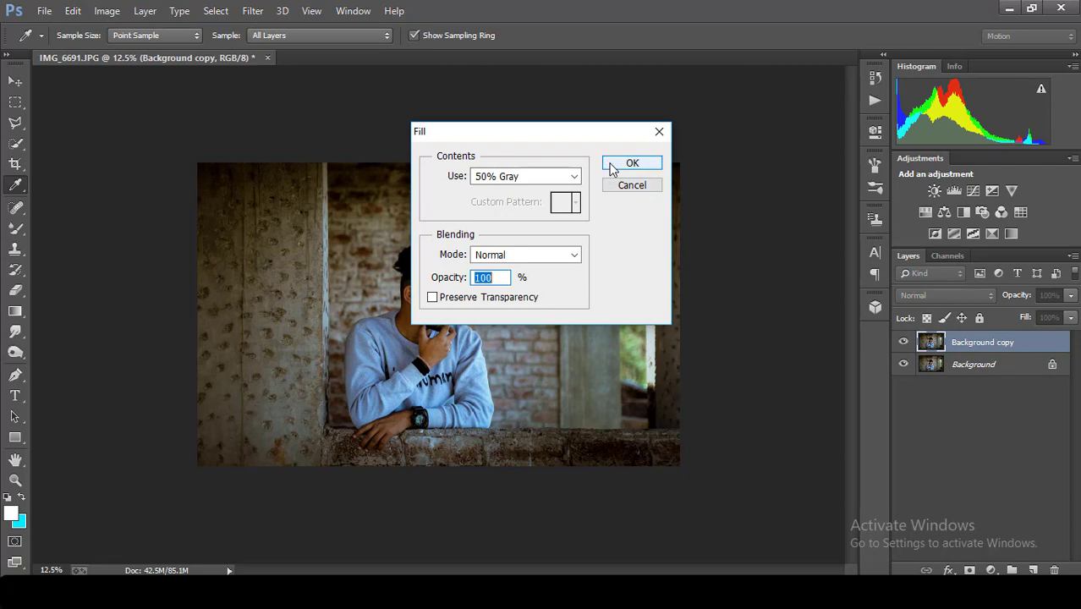
pyautogui.click(612, 168)
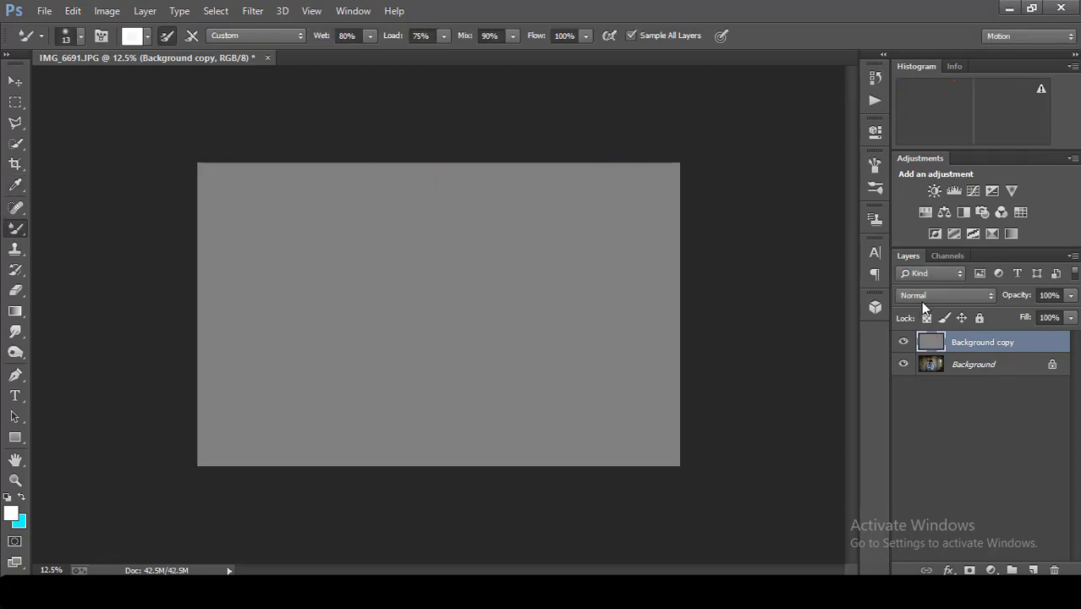
pyautogui.click(920, 296)
pyautogui.click(935, 139)
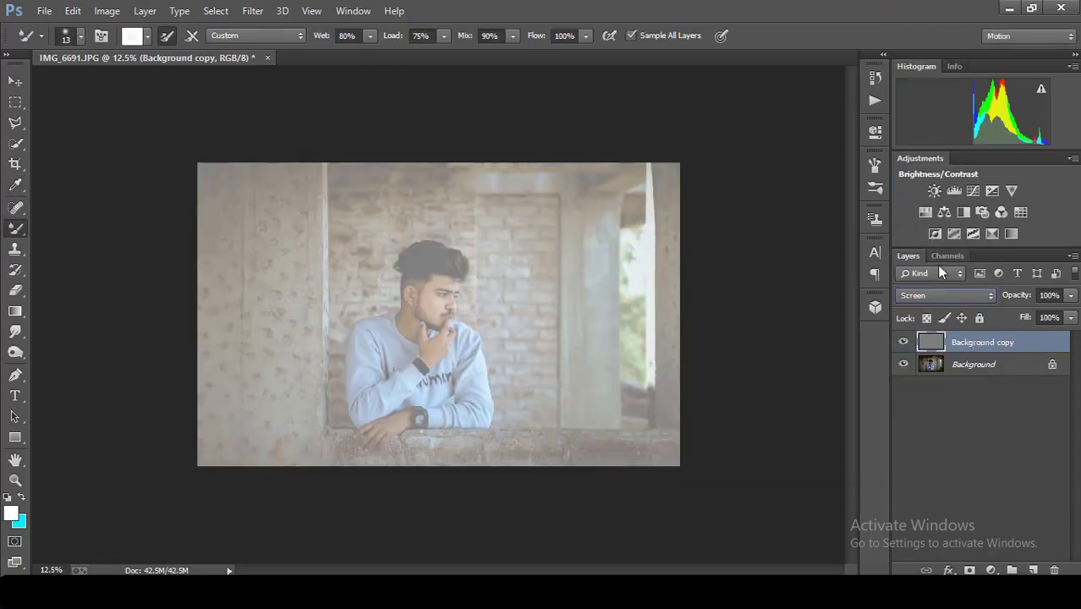
pyautogui.click(937, 295)
pyautogui.click(940, 212)
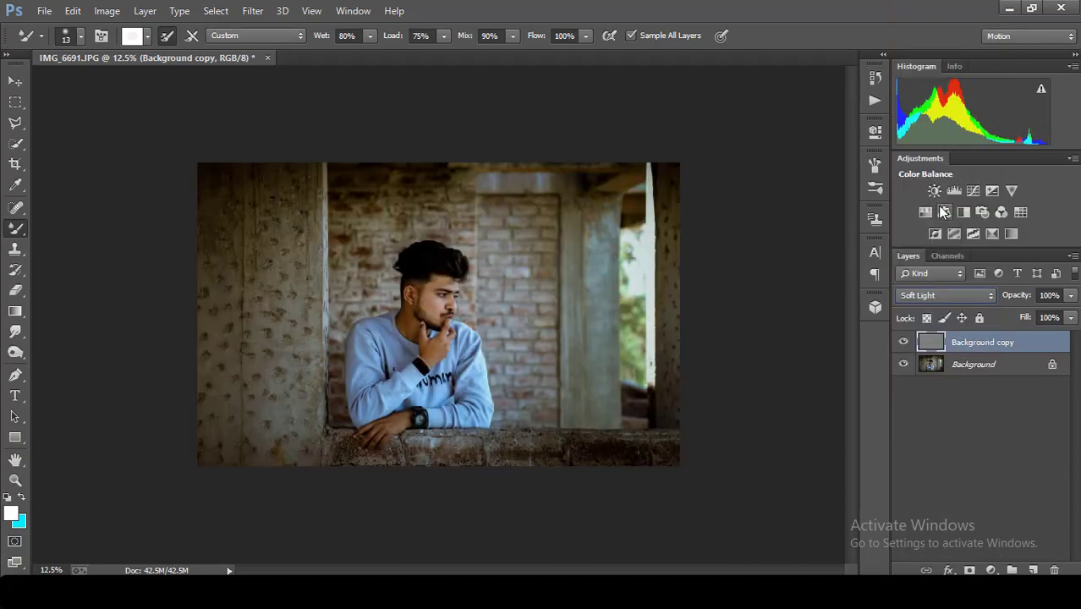
pyautogui.hotkey('ctrl', '+')
pyautogui.hotkey('ctrl', '+')
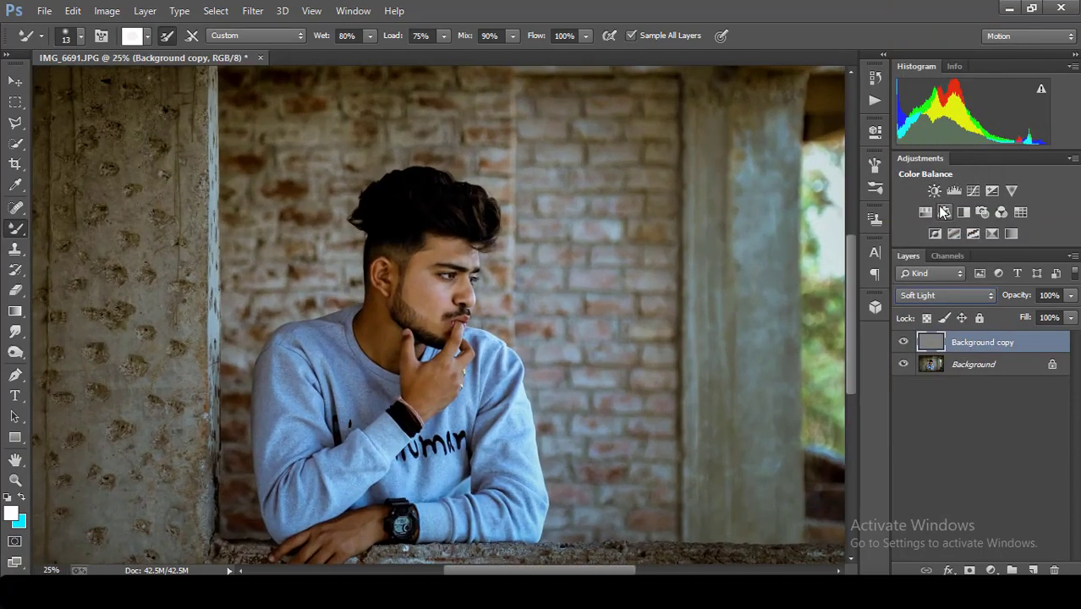
pyautogui.hotkey('ctrl', '+')
pyautogui.hotkey('ctrl', '+')
pyautogui.hotkey('ctrl', '+')
pyautogui.hotkey('ctrl', '+')
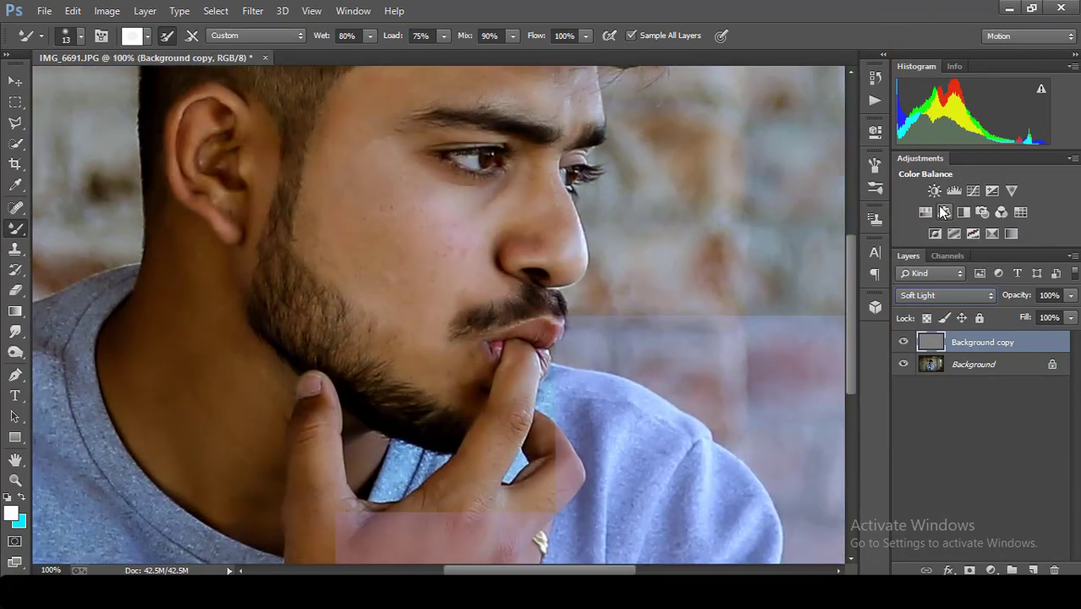
# Step: Set up the Burn tool at 20% exposure with a 47 px brush
pyautogui.moveTo(12, 352); pyautogui.dragTo(69, 364)
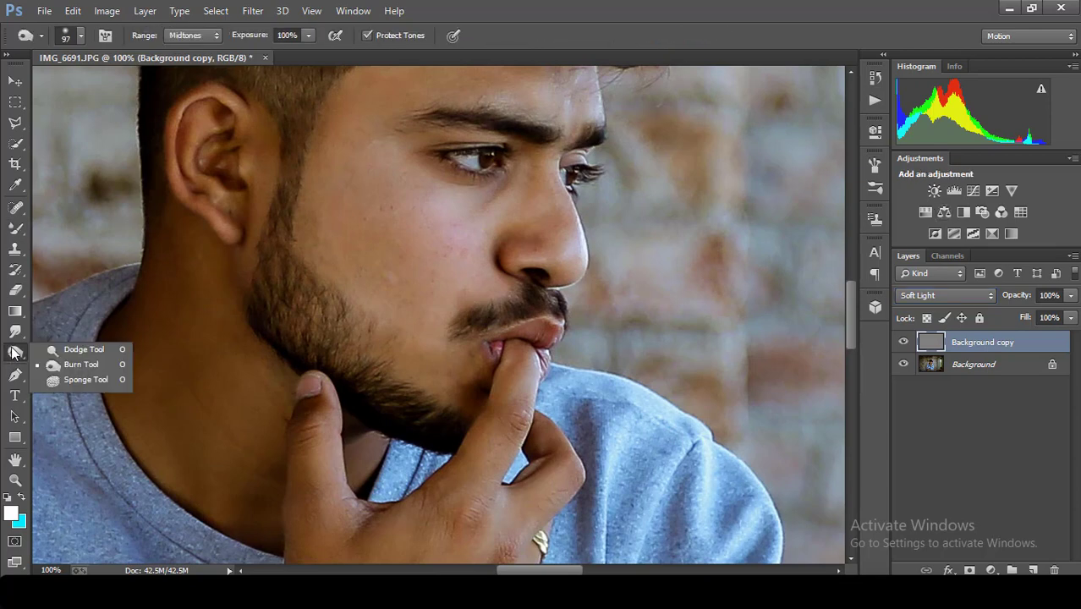
pyautogui.click(77, 363)
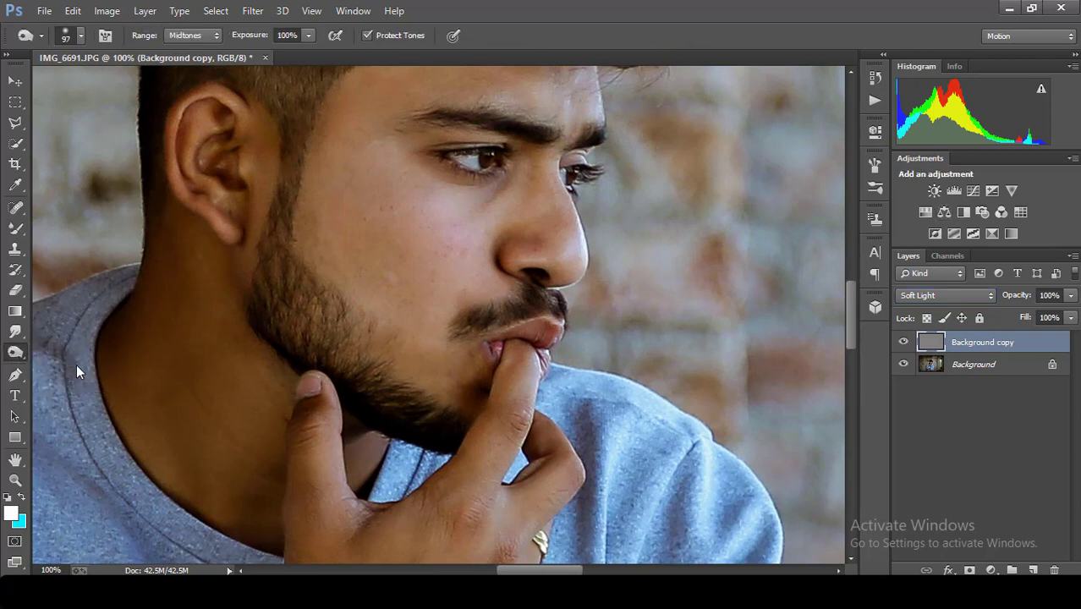
pyautogui.moveTo(849, 297); pyautogui.dragTo(849, 285)
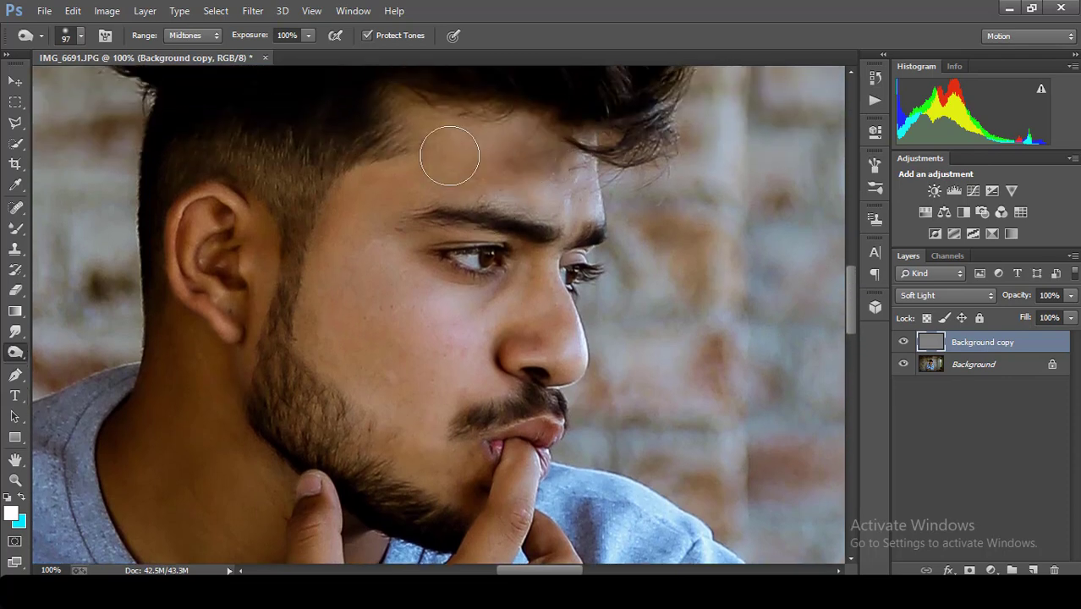
pyautogui.moveTo(452, 152); pyautogui.dragTo(400, 169)
pyautogui.hotkey('ctrl', 'z')
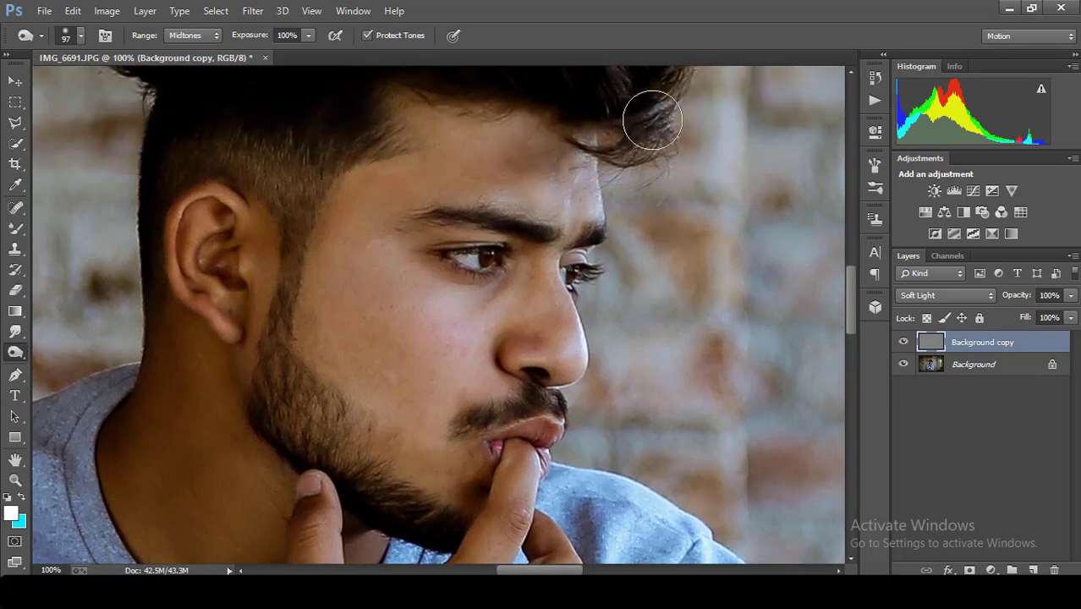
pyautogui.hotkey('ctrl', 'alt', 'z')
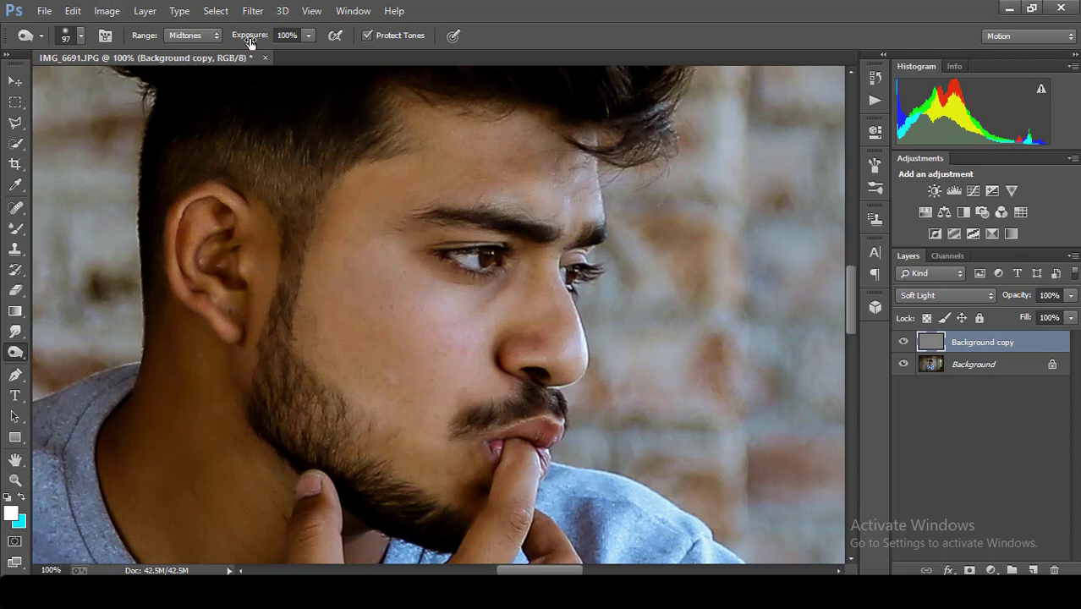
pyautogui.moveTo(250, 42); pyautogui.dragTo(188, 44)
pyautogui.moveTo(553, 341); pyautogui.dragTo(533, 334)
pyautogui.click(79, 37)
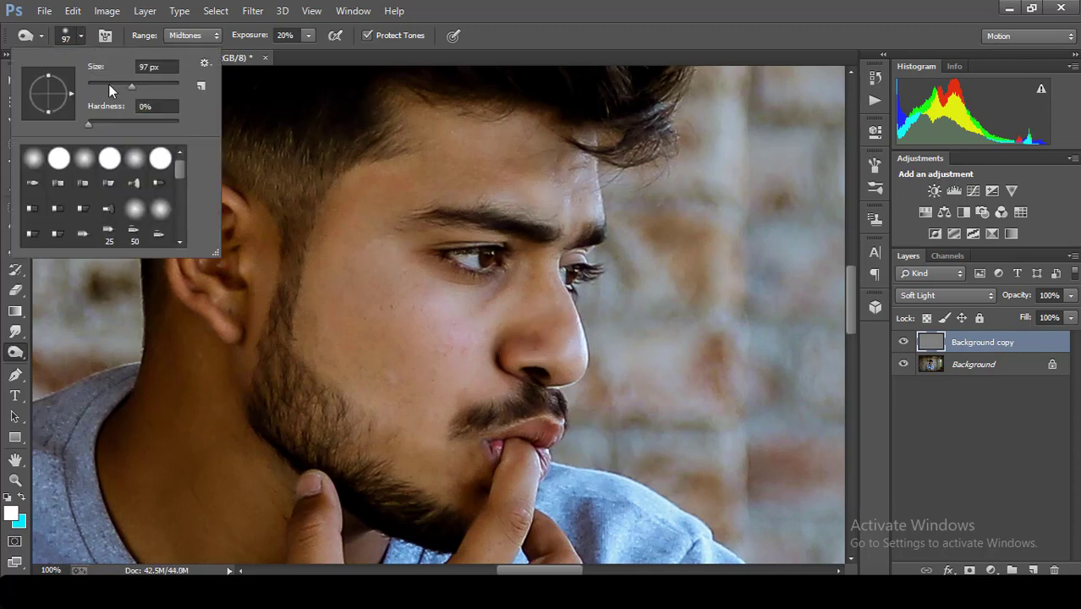
pyautogui.moveTo(131, 87); pyautogui.dragTo(118, 88)
pyautogui.press('Return')
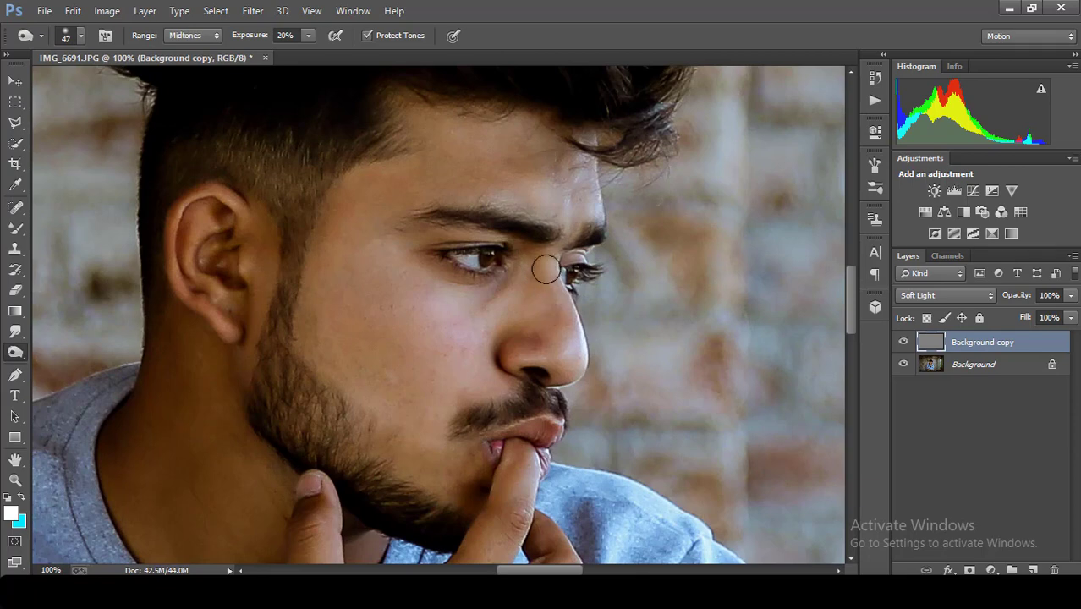
# Step: Burn darker shading along the nose, hairline, neck and beard
pyautogui.moveTo(546, 269)
pyautogui.mouseDown()
pyautogui.moveTo(557, 321)
pyautogui.moveTo(543, 268)
pyautogui.moveTo(499, 352)
pyautogui.mouseUp()
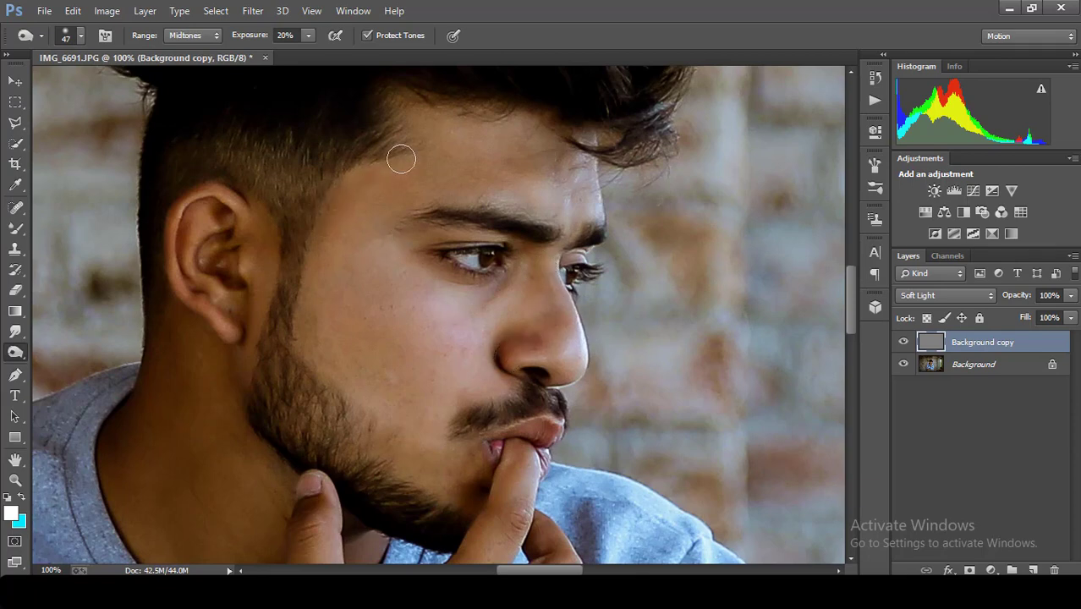
pyautogui.moveTo(402, 159)
pyautogui.mouseDown()
pyautogui.moveTo(509, 159)
pyautogui.moveTo(536, 125)
pyautogui.moveTo(400, 207)
pyautogui.mouseUp()
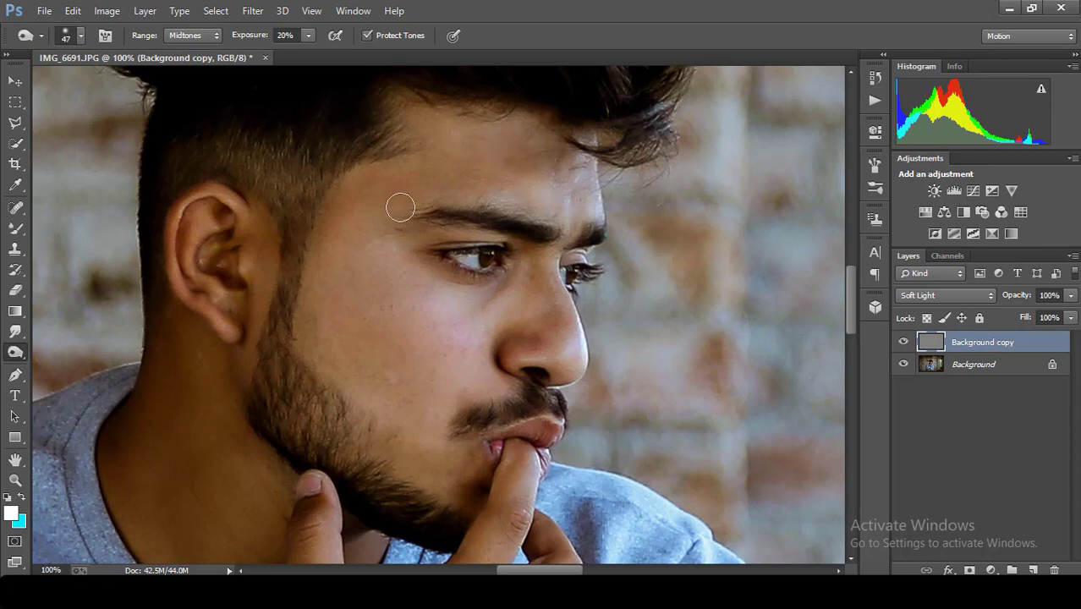
pyautogui.moveTo(147, 369)
pyautogui.mouseDown()
pyautogui.moveTo(176, 353)
pyautogui.moveTo(110, 434)
pyautogui.moveTo(196, 359)
pyautogui.moveTo(244, 530)
pyautogui.moveTo(252, 485)
pyautogui.mouseUp()
pyautogui.hotkey('ctrl', '-')
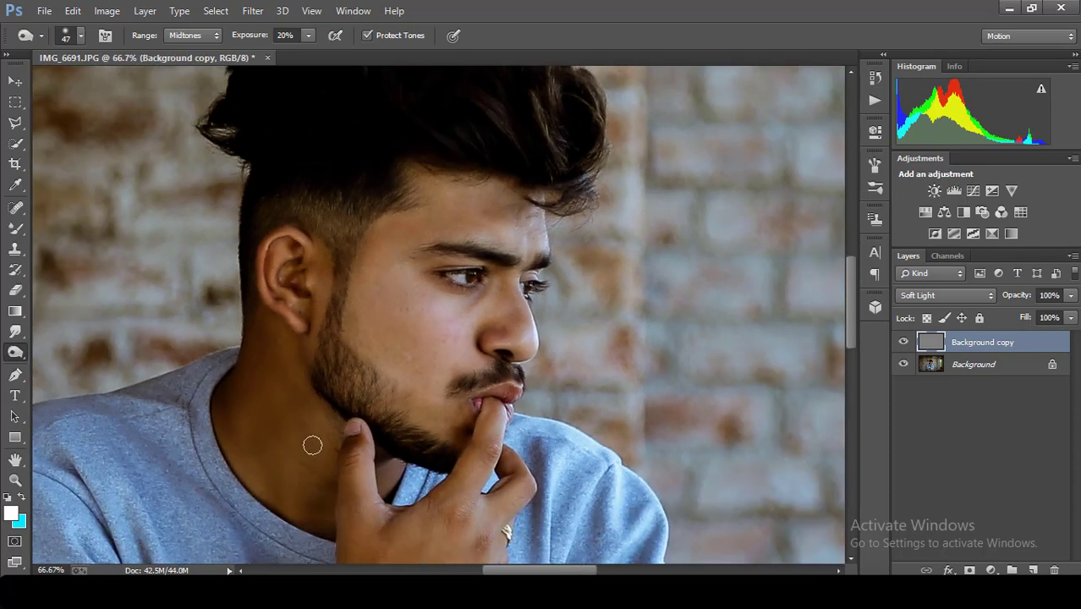
pyautogui.moveTo(436, 421)
pyautogui.mouseDown()
pyautogui.moveTo(466, 427)
pyautogui.moveTo(457, 434)
pyautogui.moveTo(463, 420)
pyautogui.mouseUp()
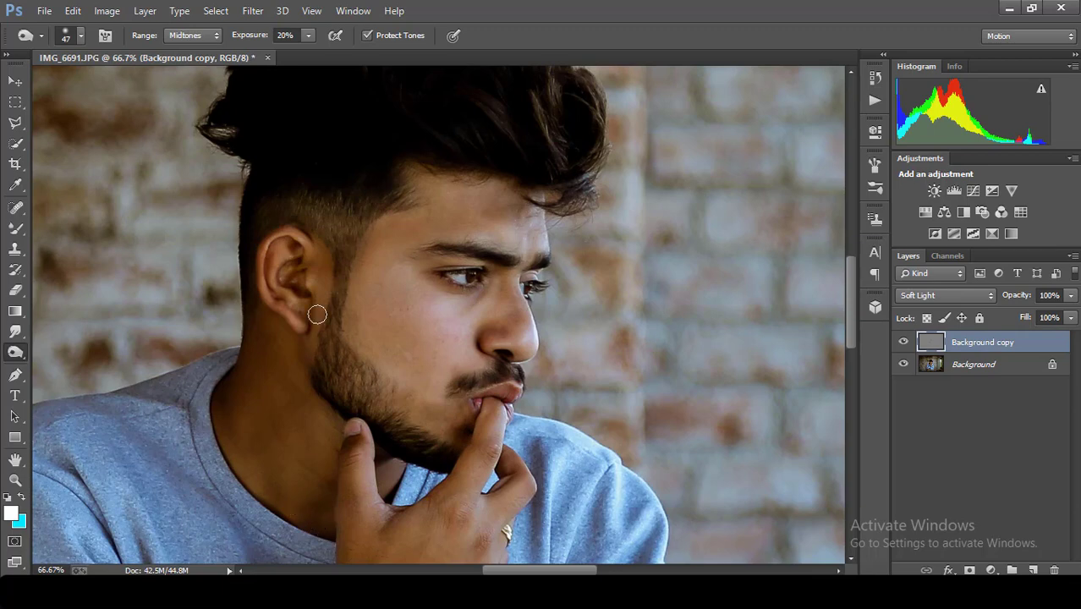
pyautogui.scroll(-1, 314, 317)
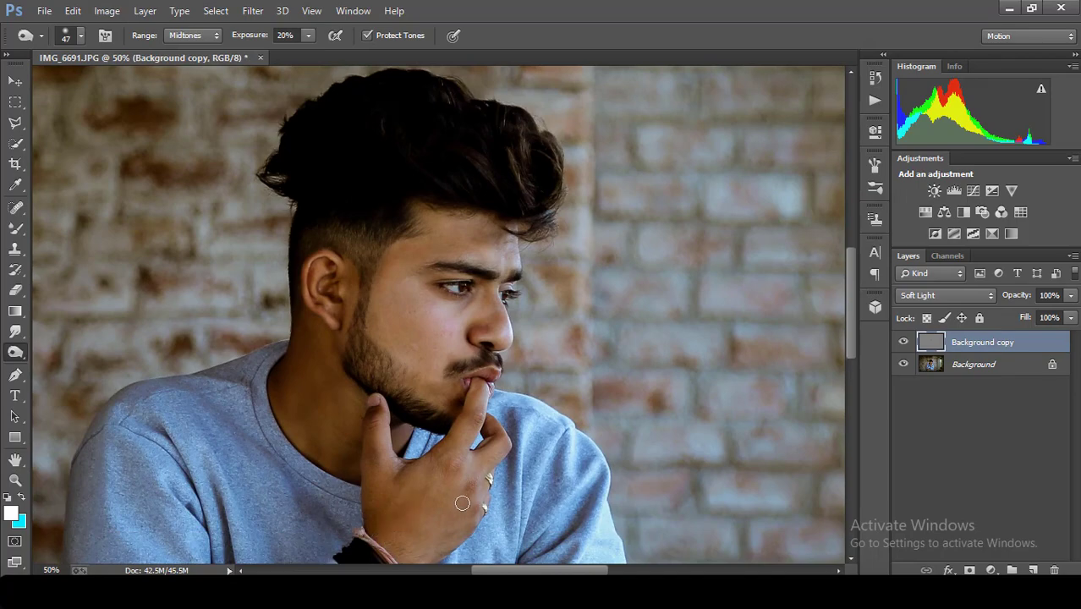
pyautogui.hotkey('ctrl', '-')
pyautogui.hotkey('ctrl', '-')
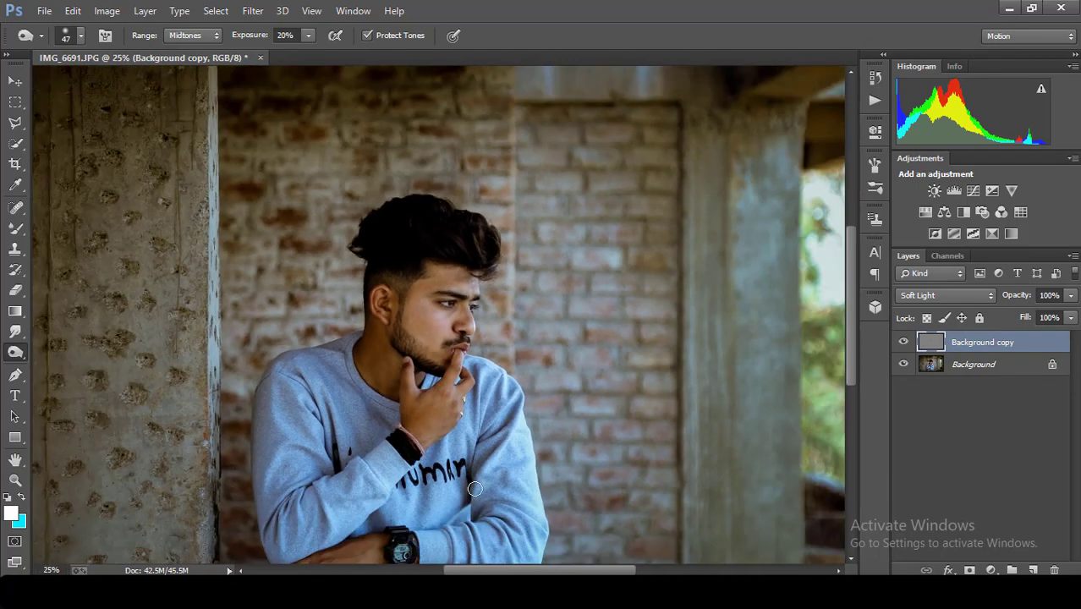
pyautogui.scroll(-1, 842, 333)
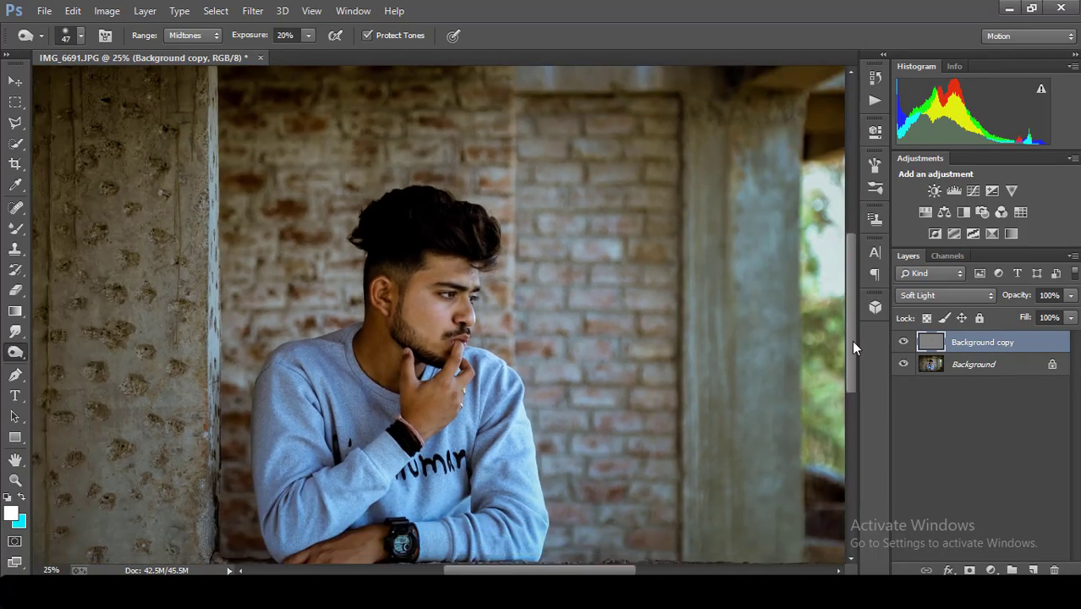
pyautogui.scroll(-1, 850, 340)
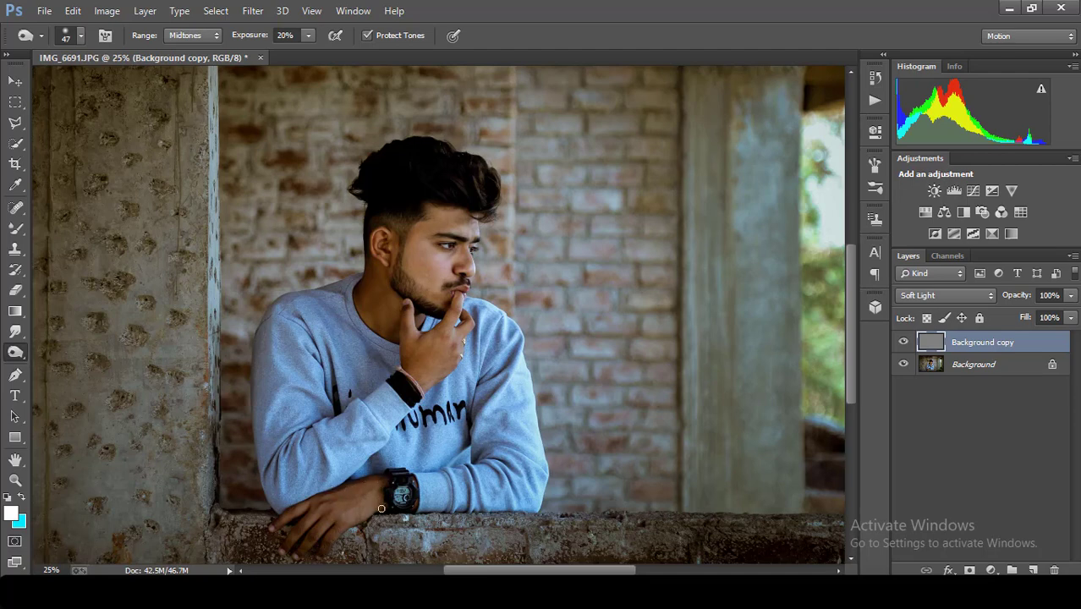
# Step: Enlarge the burn brush to 66 px and raise its exposure to 38%
pyautogui.click(80, 36)
pyautogui.click(111, 83)
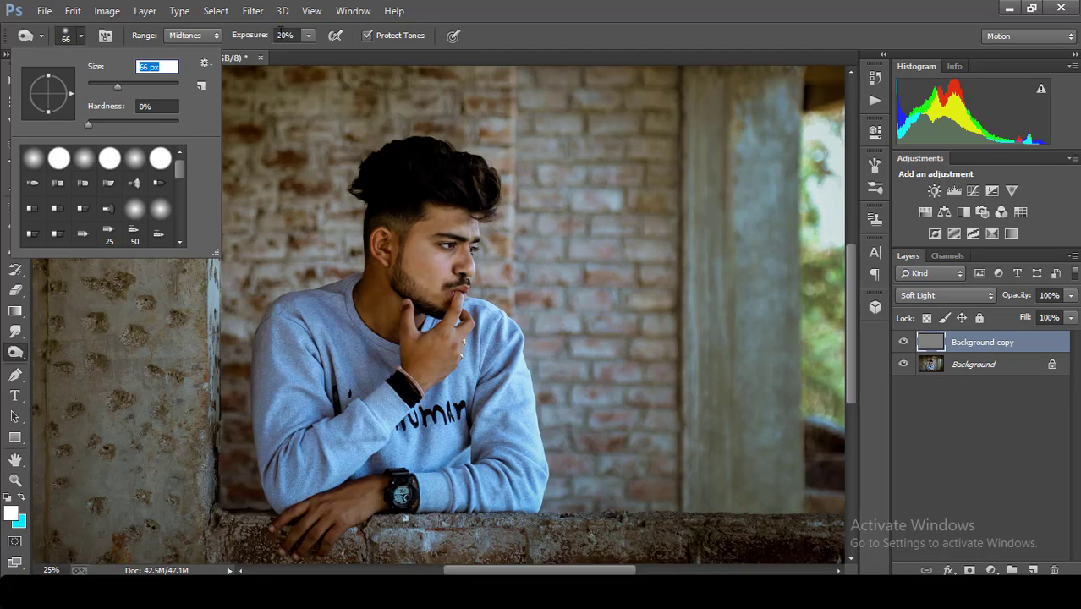
pyautogui.click(307, 37)
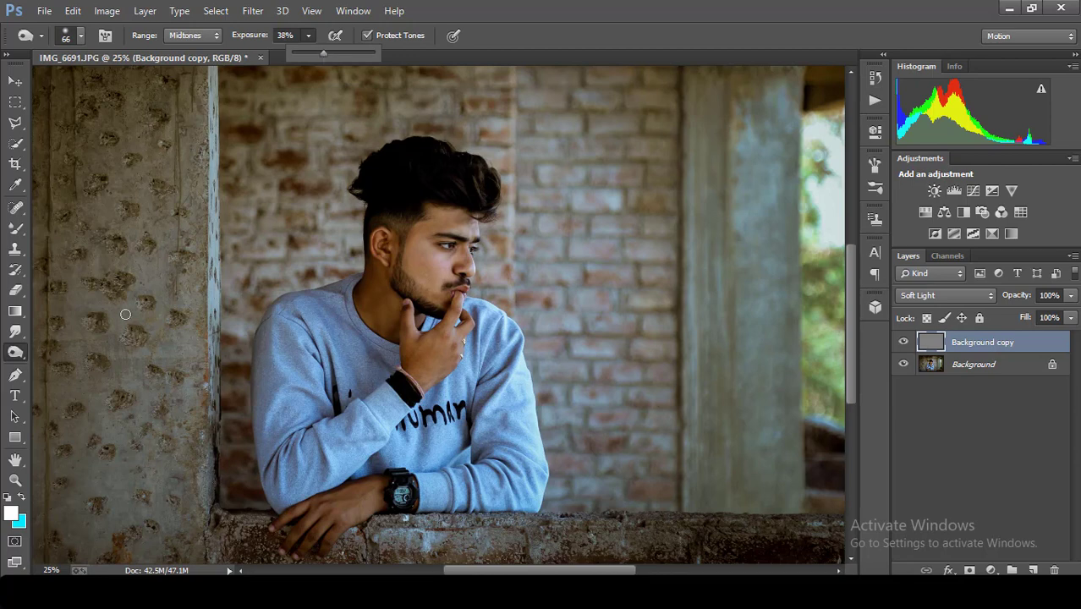
# Step: Switch to the Dodge Tool at 55% exposure with a 94 px brush
pyautogui.rightClick(25, 359)
pyautogui.click(38, 353)
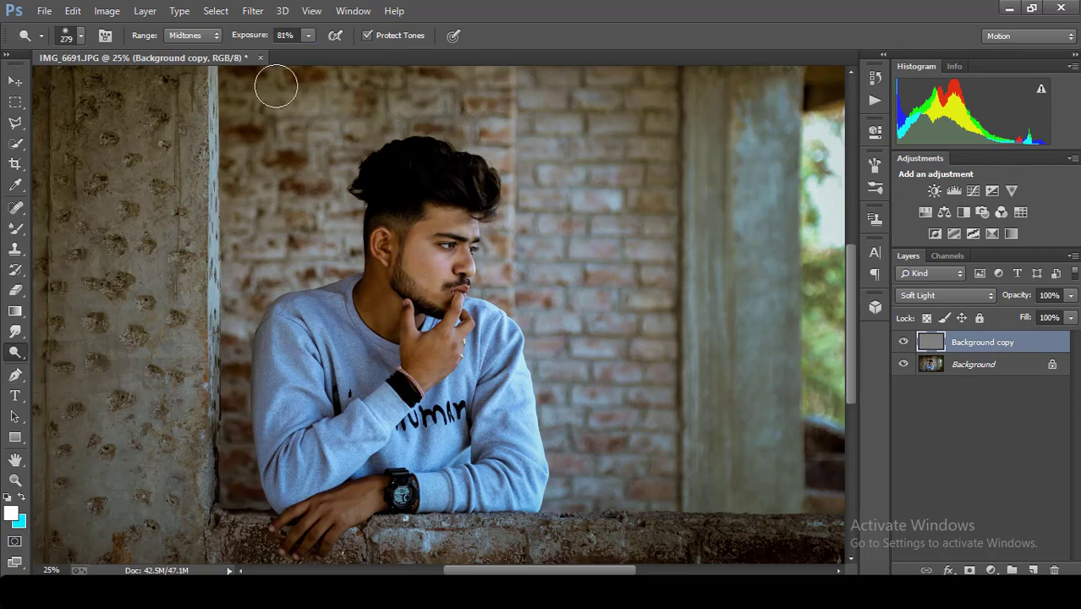
pyautogui.click(304, 37)
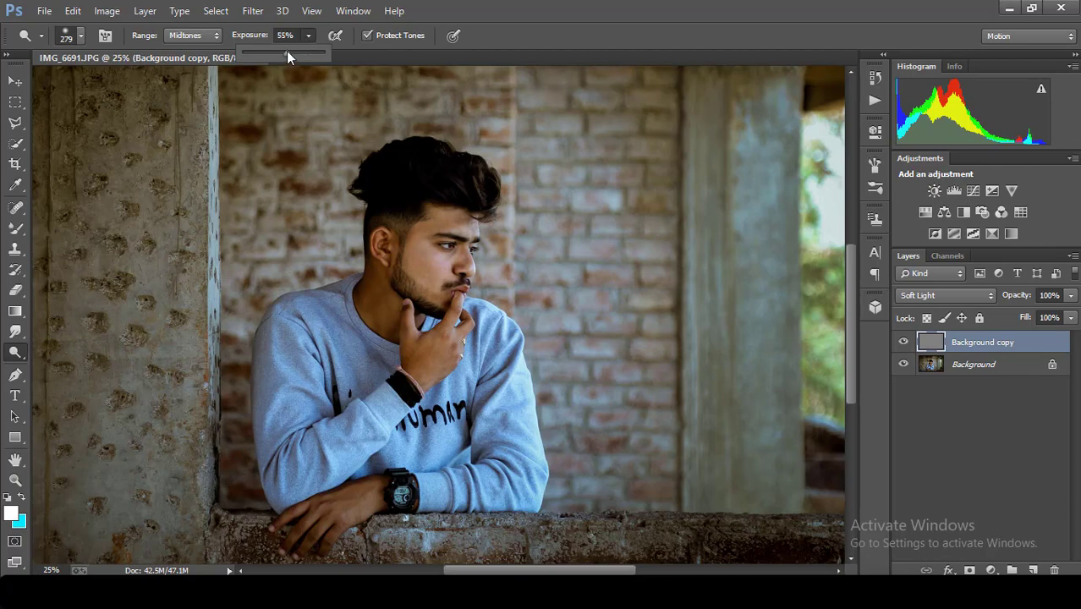
pyautogui.hotkey('ctrl', '+')
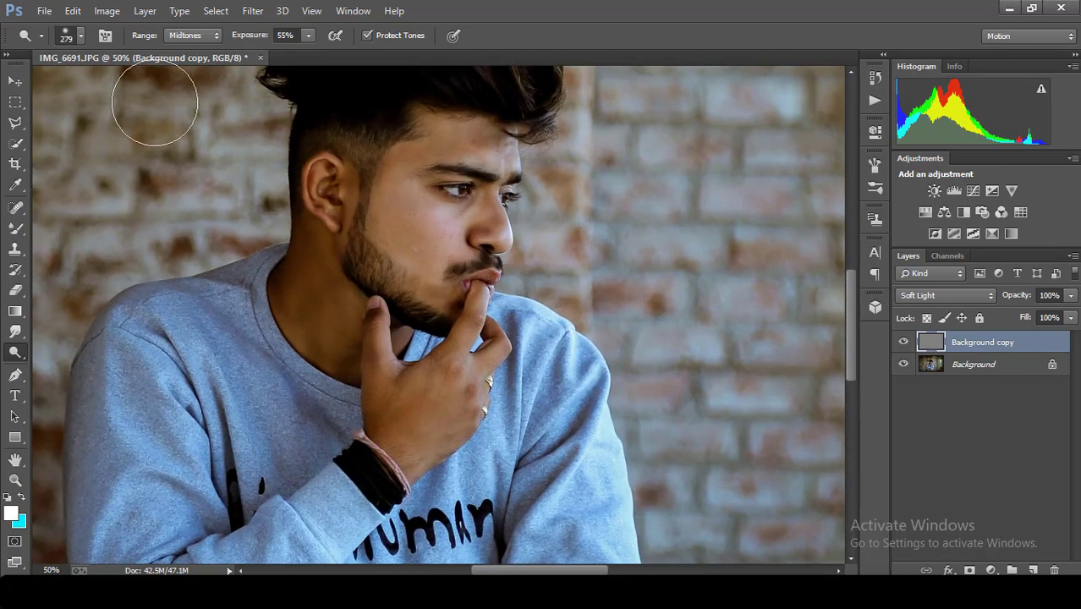
pyautogui.click(81, 35)
pyautogui.click(110, 86)
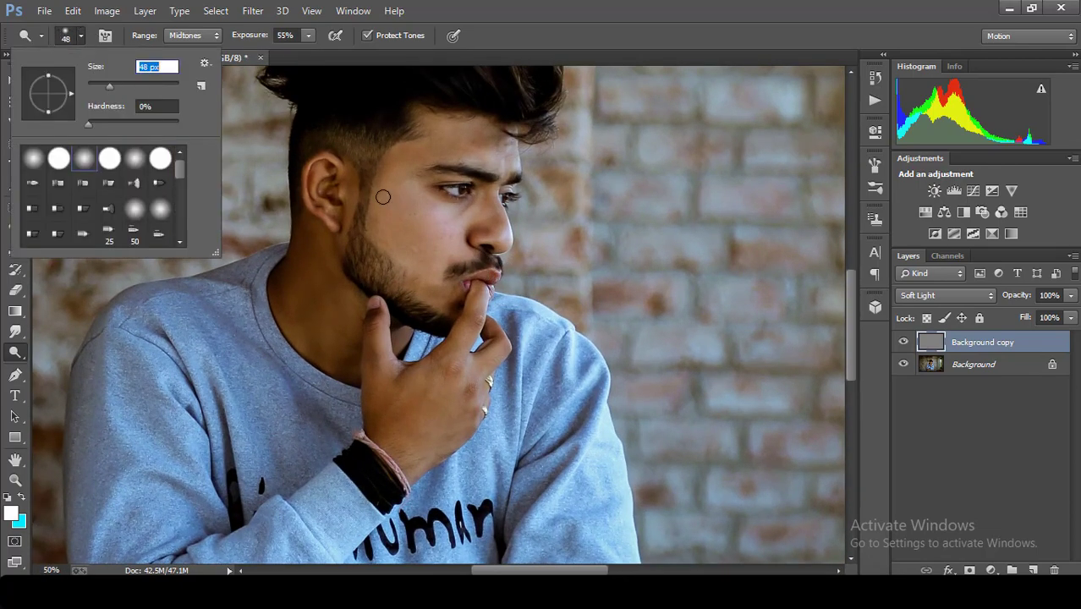
pyautogui.click(134, 87)
pyautogui.click(412, 200)
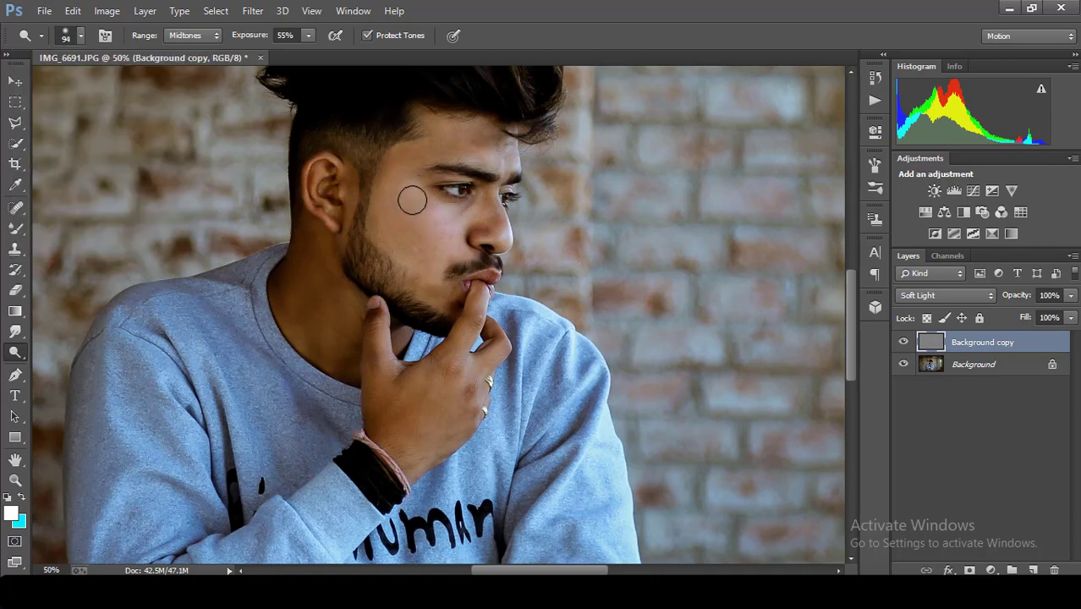
# Step: Dodge the cheek, forehead and back of the hand slightly lighter
pyautogui.moveTo(422, 203)
pyautogui.mouseDown()
pyautogui.moveTo(401, 186)
pyautogui.moveTo(395, 200)
pyautogui.moveTo(411, 215)
pyautogui.moveTo(465, 216)
pyautogui.moveTo(441, 234)
pyautogui.moveTo(410, 224)
pyautogui.moveTo(448, 254)
pyautogui.moveTo(429, 257)
pyautogui.mouseUp()
pyautogui.moveTo(483, 184)
pyautogui.mouseDown()
pyautogui.moveTo(502, 152)
pyautogui.moveTo(402, 161)
pyautogui.mouseUp()
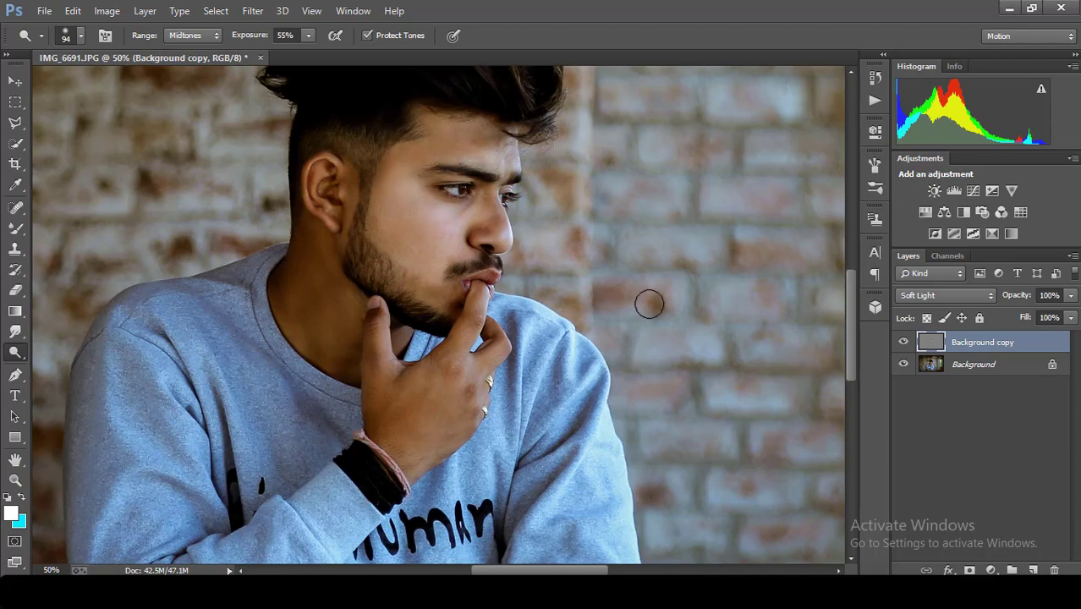
pyautogui.hotkey('ctrl', '-')
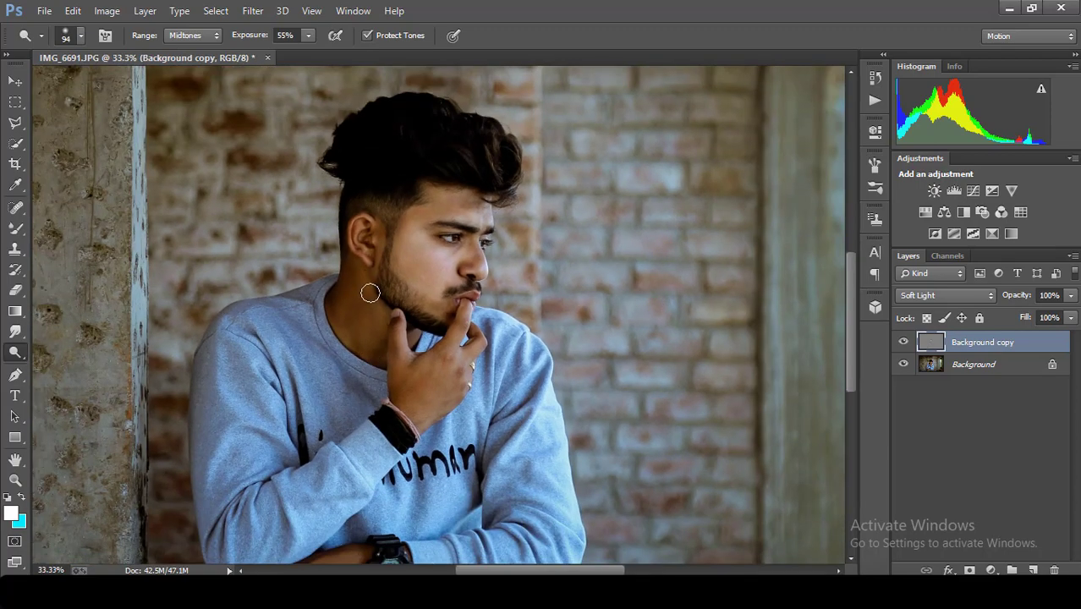
pyautogui.moveTo(420, 397)
pyautogui.mouseDown()
pyautogui.moveTo(457, 363)
pyautogui.moveTo(431, 419)
pyautogui.moveTo(459, 377)
pyautogui.mouseUp()
pyautogui.hotkey('ctrl', '-')
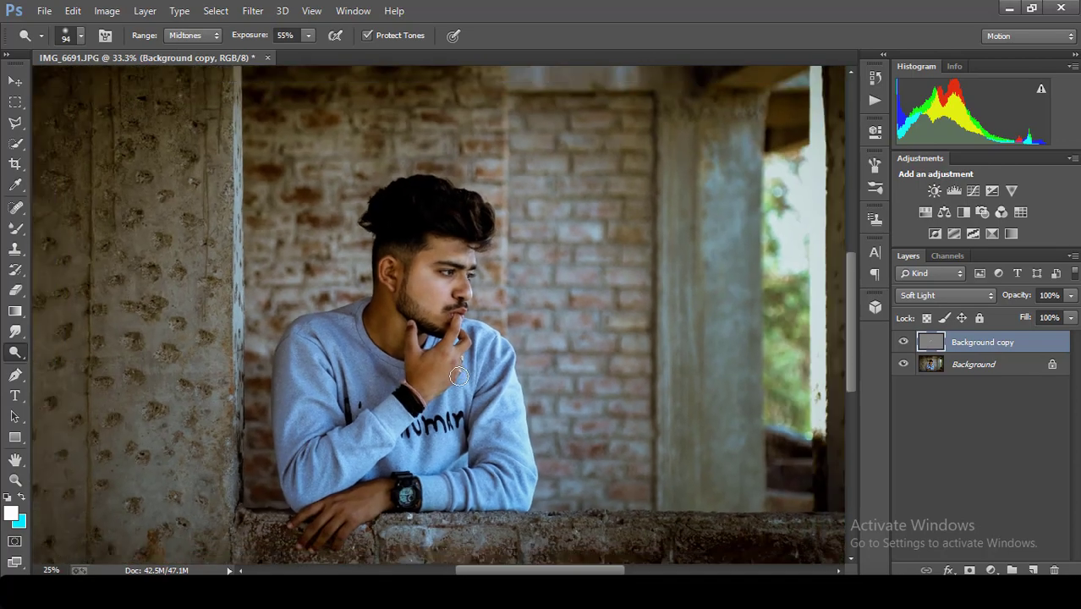
pyautogui.hotkey('ctrl', '-')
pyautogui.hotkey('ctrl', '-')
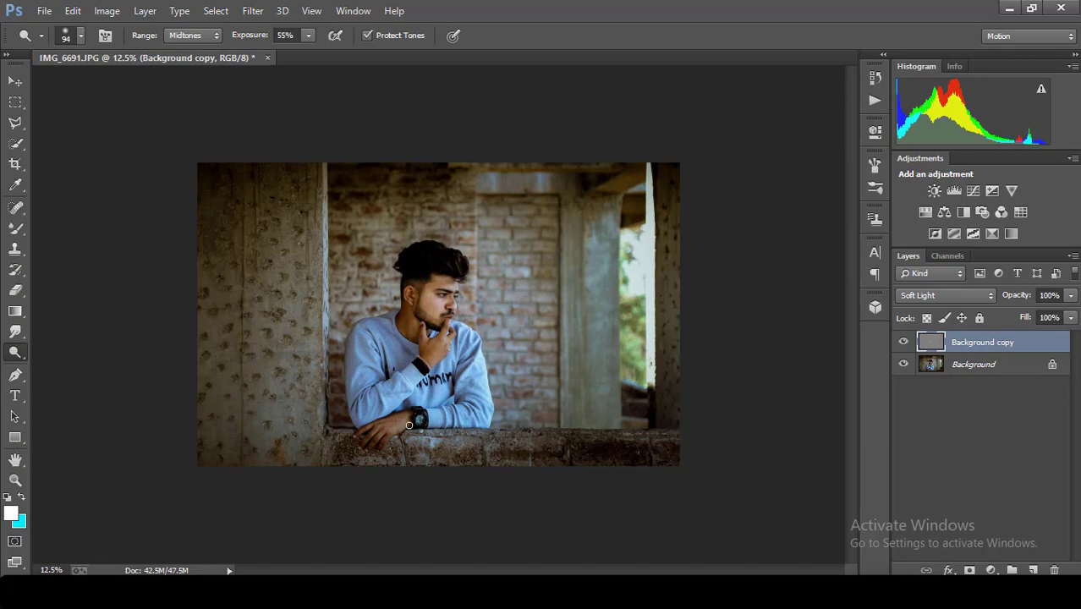
# Step: Review the face at several zoom levels, then select the Mixer Brush (Wet 80%, Load 75%, Mix 90%)
pyautogui.hotkey('ctrl', '-')
pyautogui.hotkey('ctrl', '+')
pyautogui.hotkey('ctrl', '+')
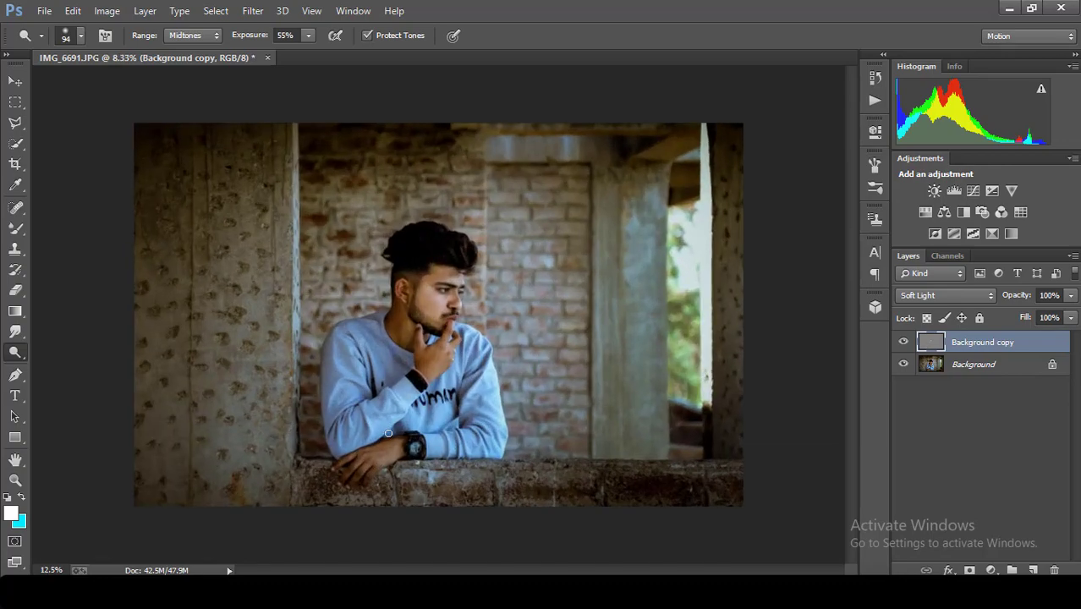
pyautogui.hotkey('ctrl', '+')
pyautogui.hotkey('ctrl', '+')
pyautogui.hotkey('ctrl', '-')
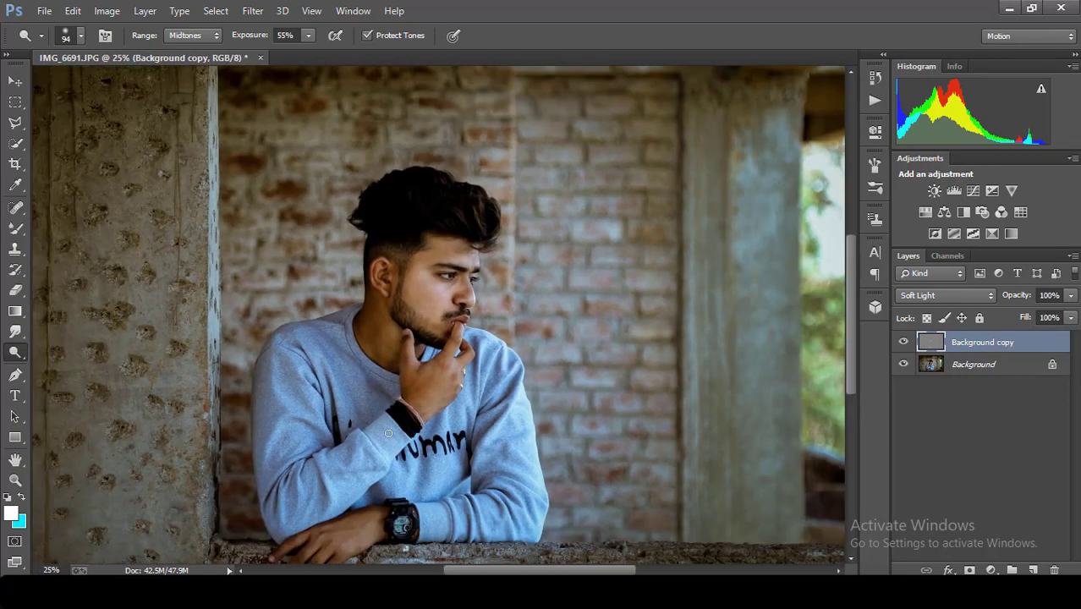
pyautogui.hotkey('ctrl', '-')
pyautogui.hotkey('ctrl', '+')
pyautogui.hotkey('ctrl', '+')
pyautogui.hotkey('ctrl', '+')
pyautogui.hotkey('ctrl', '+')
pyautogui.hotkey('ctrl', '+')
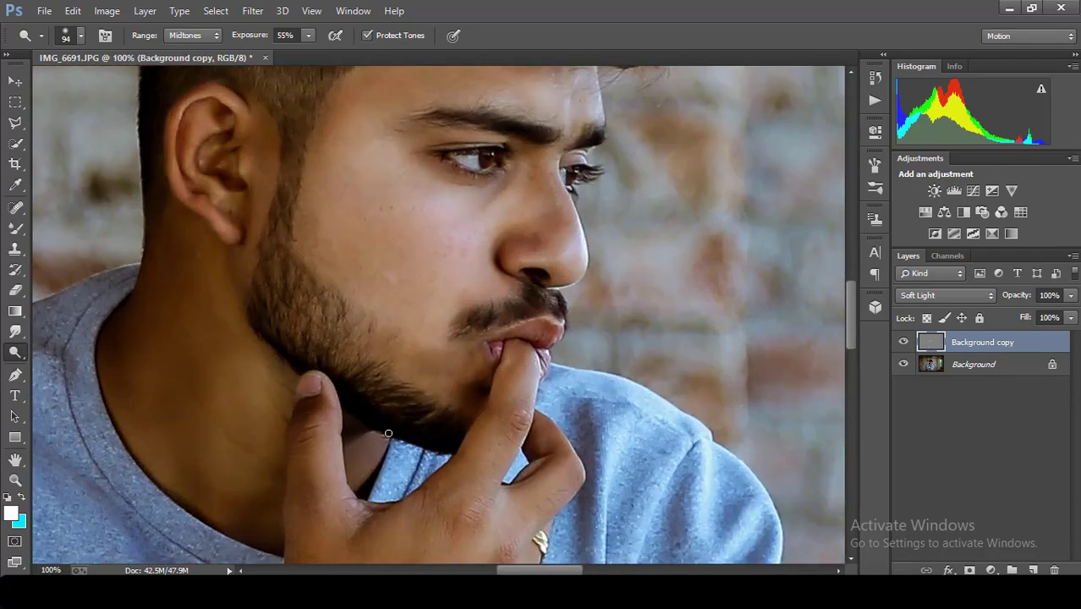
pyautogui.click(17, 230)
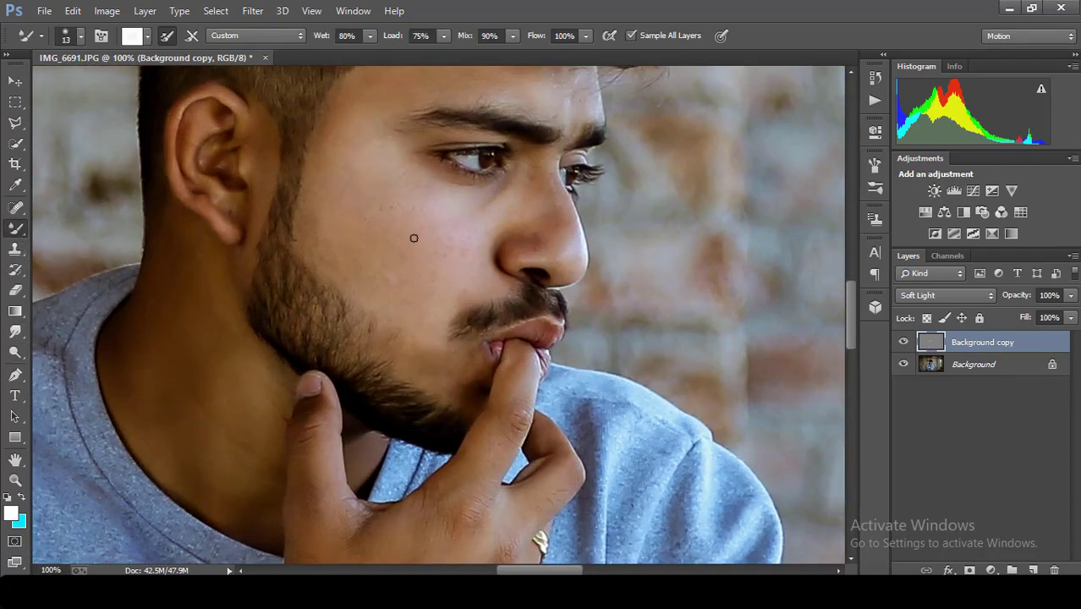
# Step: Set the Mixer Brush size to 118 px
pyautogui.click(80, 38)
pyautogui.click(137, 89)
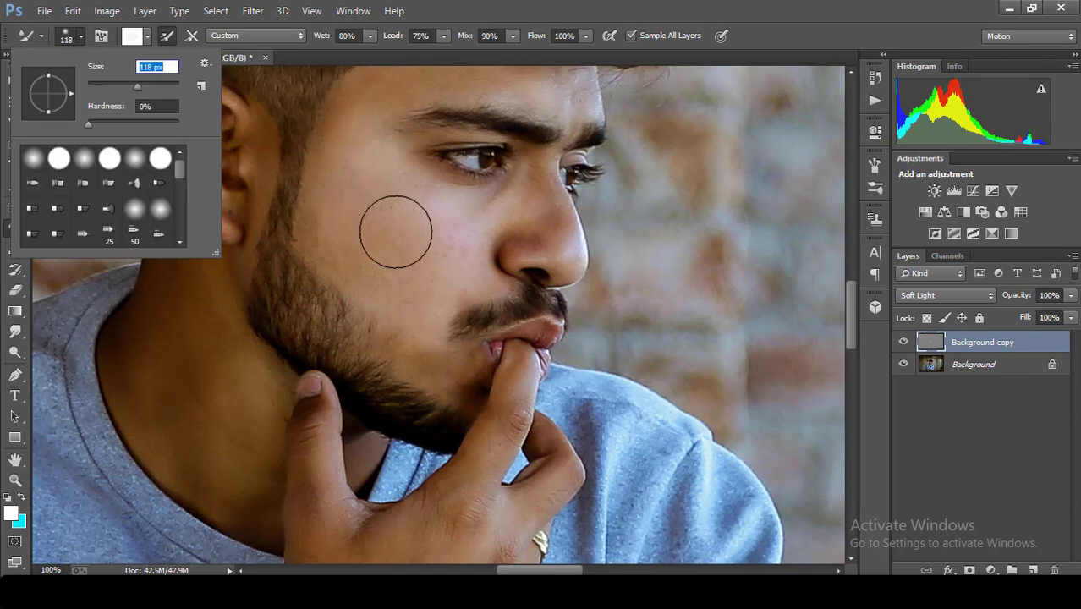
pyautogui.press('Return')
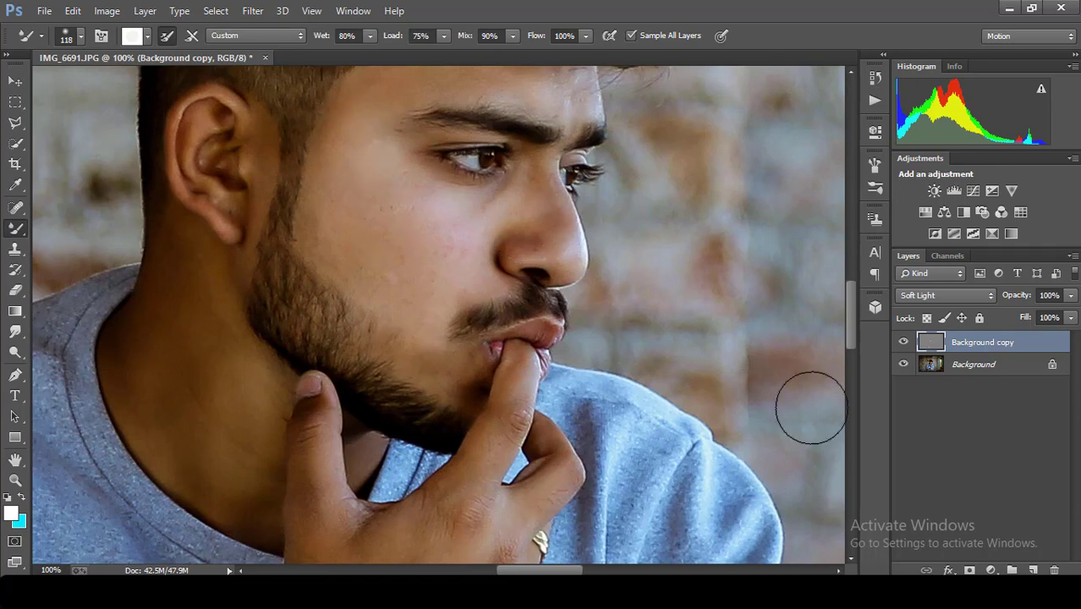
# Step: Merge Background copy and Background into a single layer
pyautogui.keyDown('shift'); pyautogui.click(979, 366); pyautogui.keyUp('shift')
pyautogui.rightClick(981, 365)
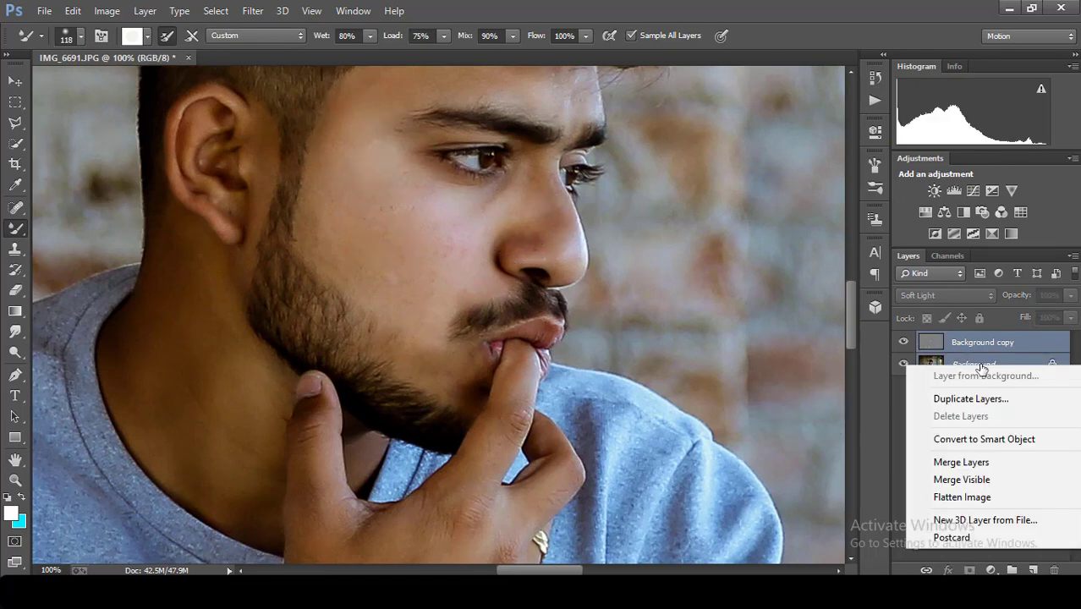
pyautogui.click(959, 462)
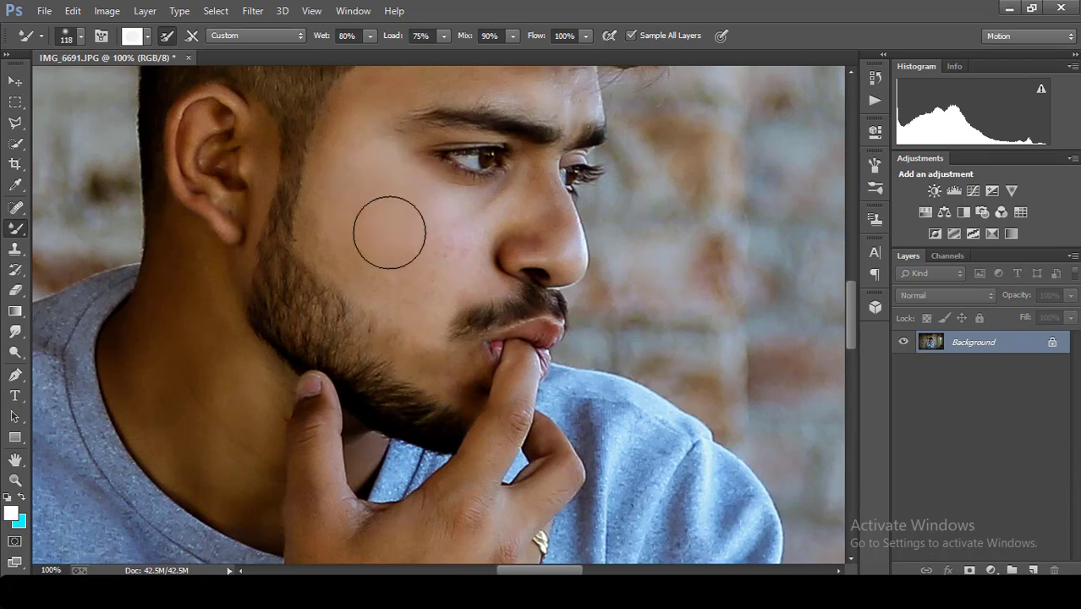
# Step: Set the mixer brush to Wet 70%, Load 70%, Mix 80%, Flow 90%, then duplicate Background
pyautogui.moveTo(423, 280); pyautogui.dragTo(458, 242)
pyautogui.hotkey('ctrl', '-')
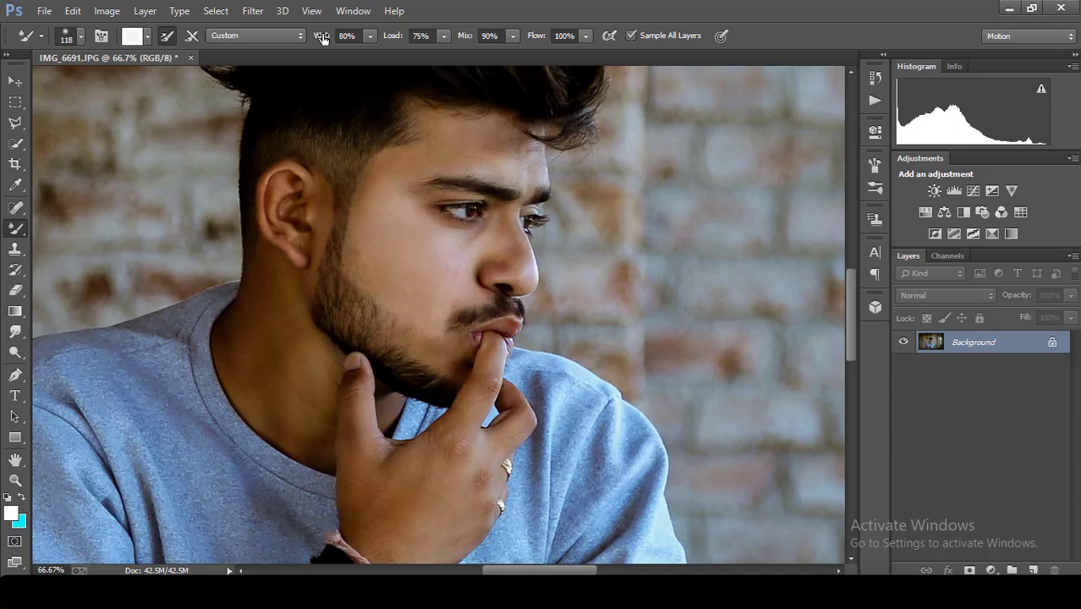
pyautogui.moveTo(321, 36)
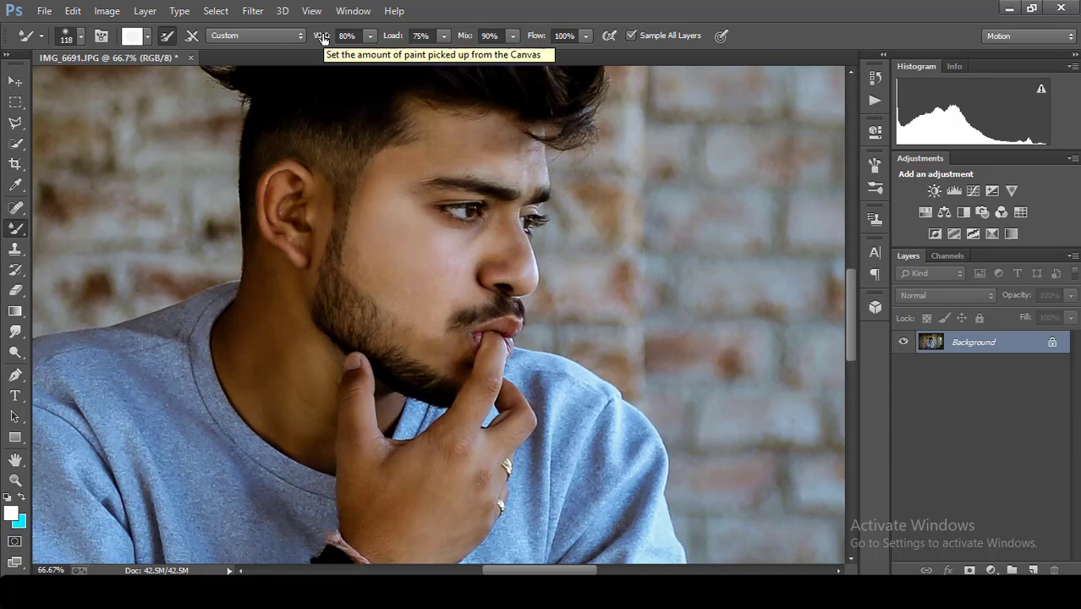
pyautogui.moveTo(323, 40); pyautogui.dragTo(317, 40)
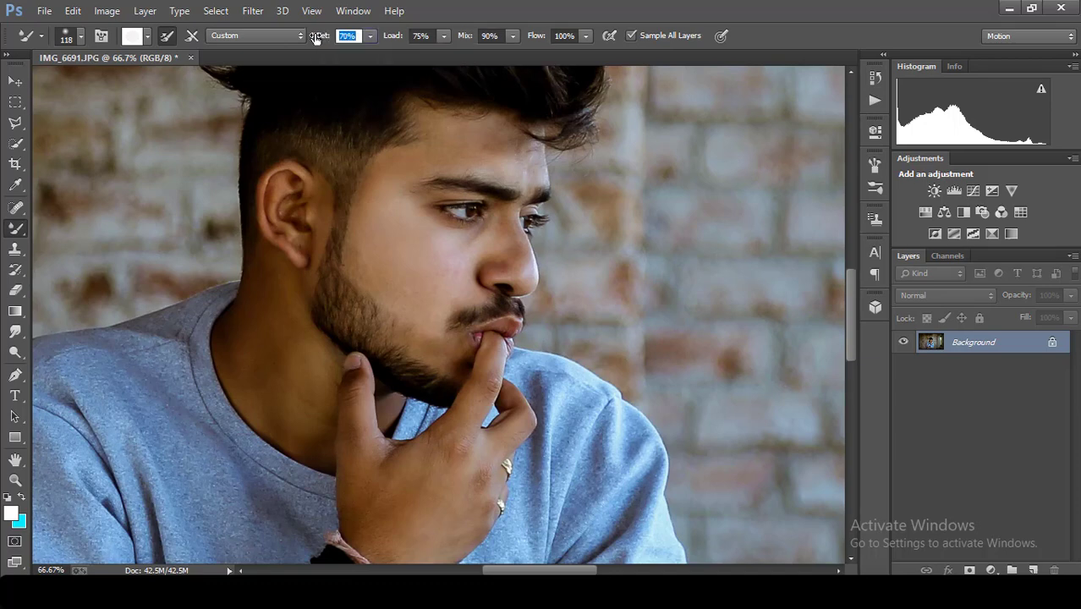
pyautogui.moveTo(396, 40); pyautogui.dragTo(391, 40)
pyautogui.moveTo(467, 38); pyautogui.dragTo(459, 37)
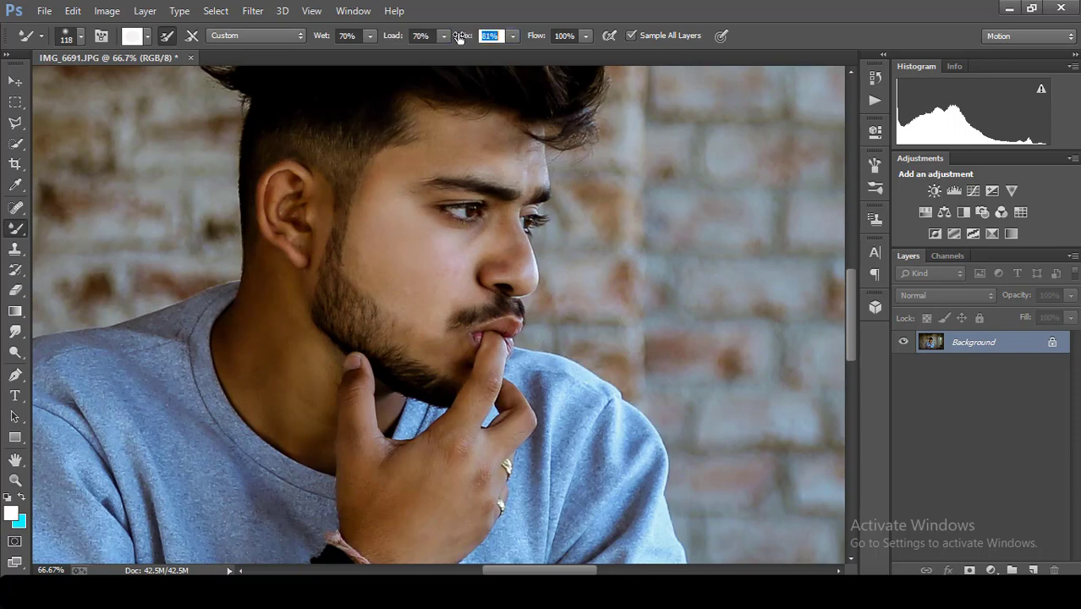
pyautogui.moveTo(535, 38); pyautogui.dragTo(528, 39)
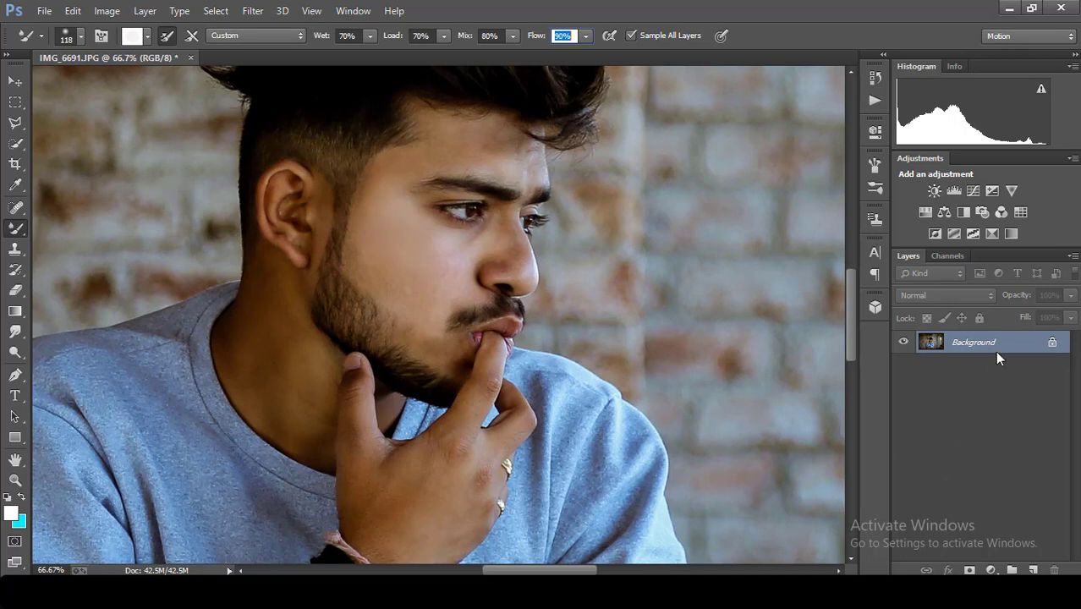
pyautogui.moveTo(994, 350); pyautogui.dragTo(1035, 572)
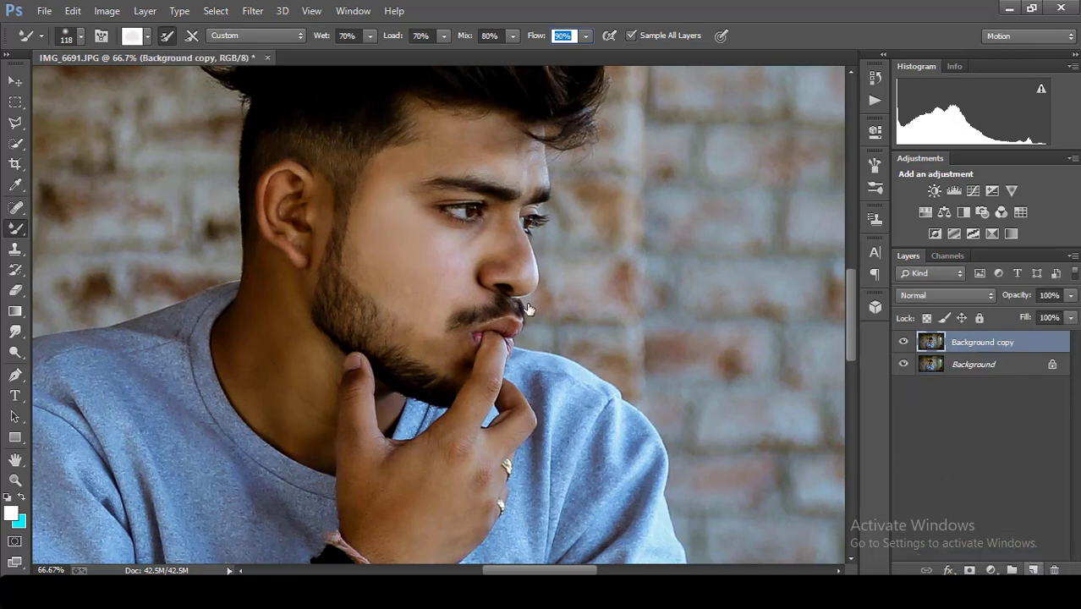
# Step: Mixer-brush the cheek and forehead, set Background copy fill to 58%, and sample neck skin tone
pyautogui.moveTo(430, 253)
pyautogui.mouseDown()
pyautogui.moveTo(393, 278)
pyautogui.moveTo(367, 254)
pyautogui.moveTo(414, 278)
pyautogui.mouseUp()
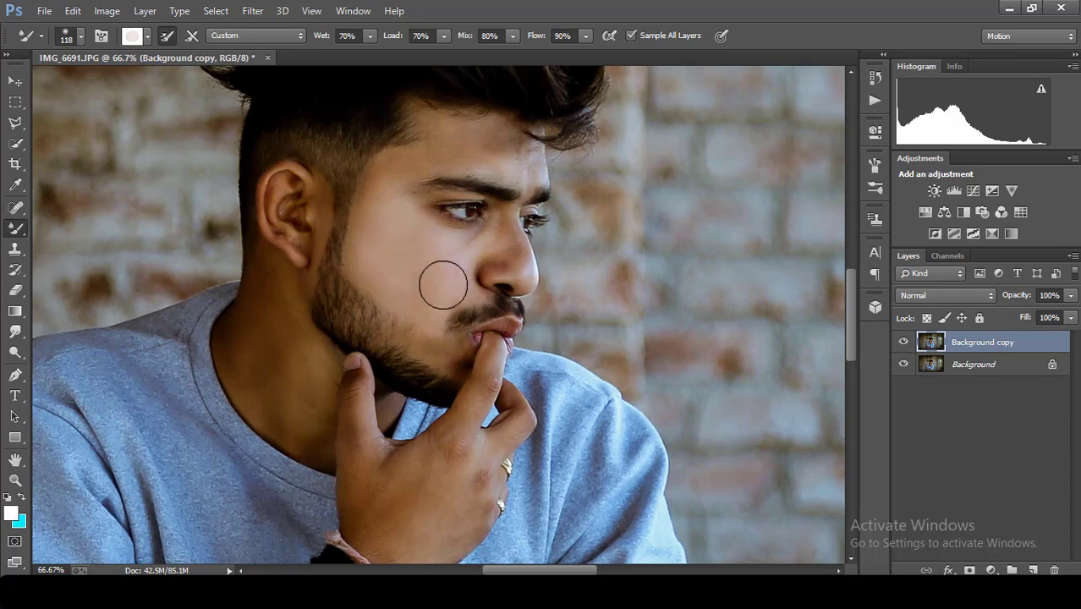
pyautogui.moveTo(467, 141)
pyautogui.mouseDown()
pyautogui.moveTo(495, 135)
pyautogui.moveTo(410, 161)
pyautogui.moveTo(466, 150)
pyautogui.mouseUp()
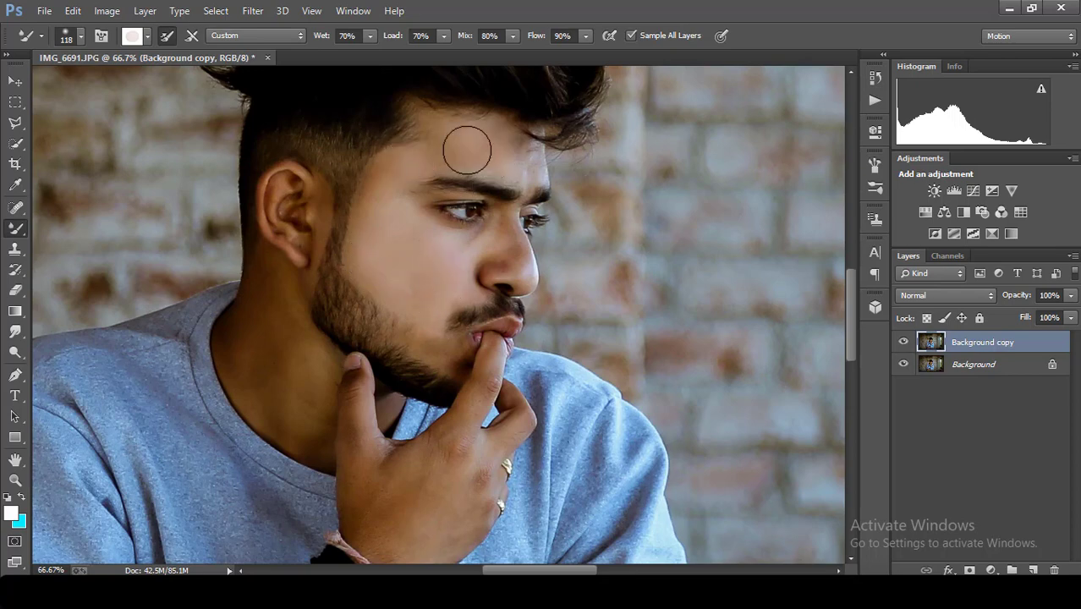
pyautogui.moveTo(1027, 317); pyautogui.dragTo(995, 323)
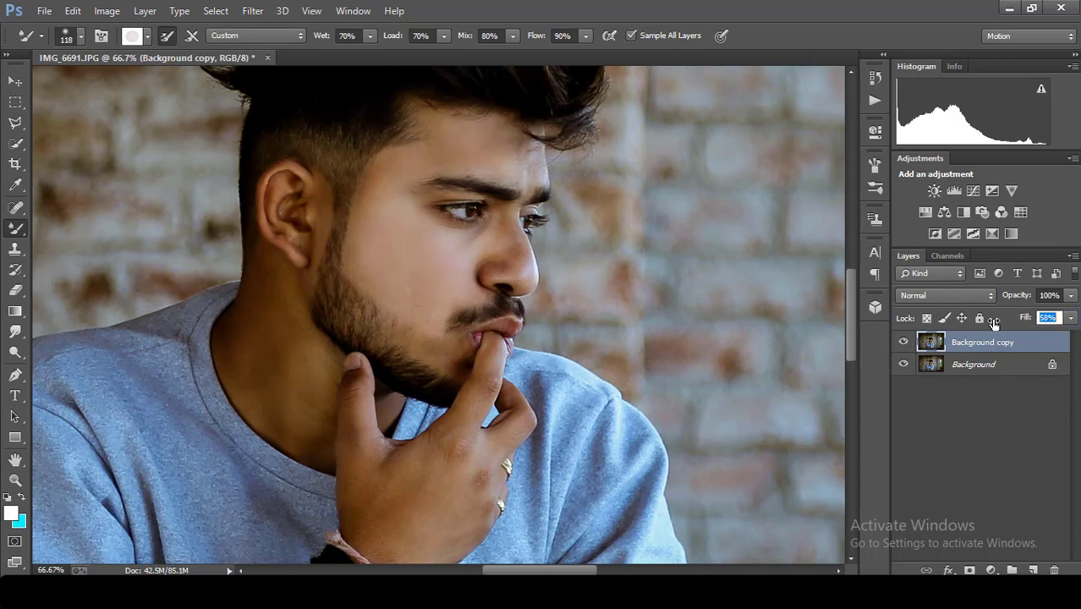
pyautogui.press('Return')
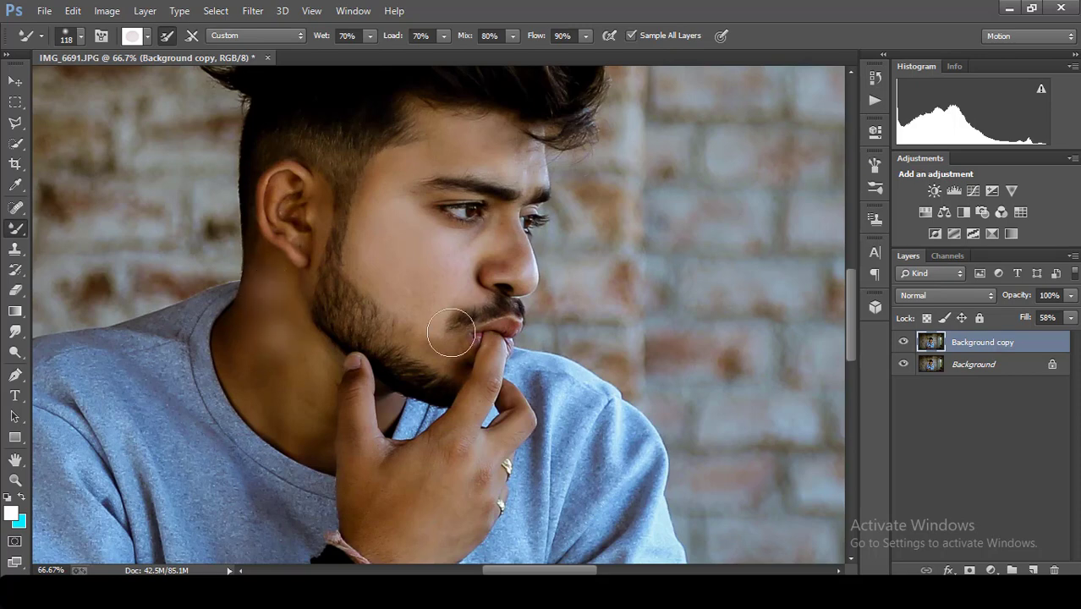
pyautogui.hotkey('ctrl', '-')
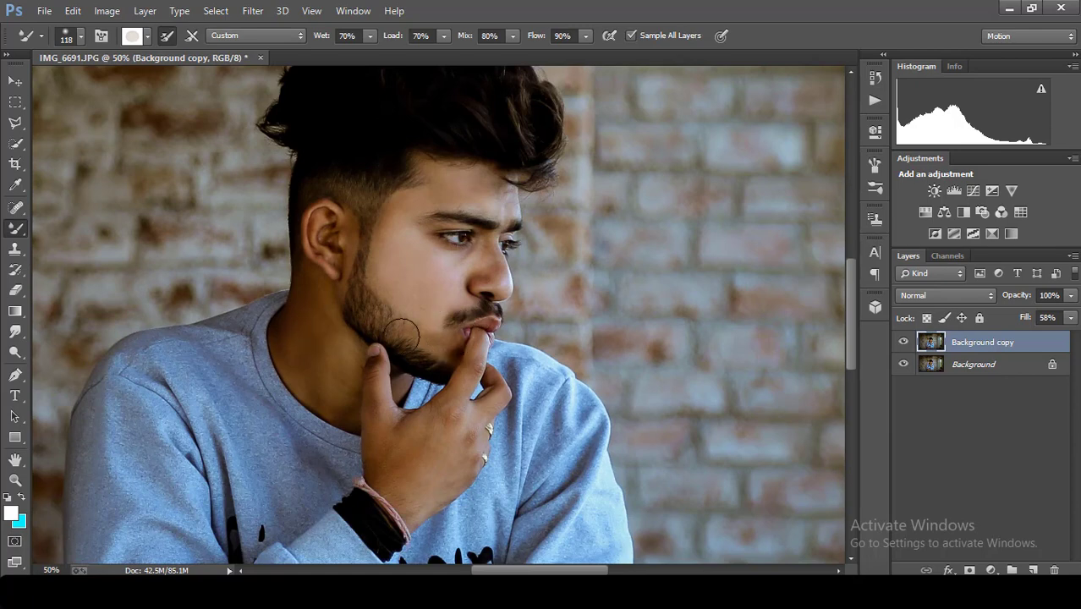
pyautogui.keyDown('alt'); pyautogui.click(313, 343); pyautogui.keyUp('alt')
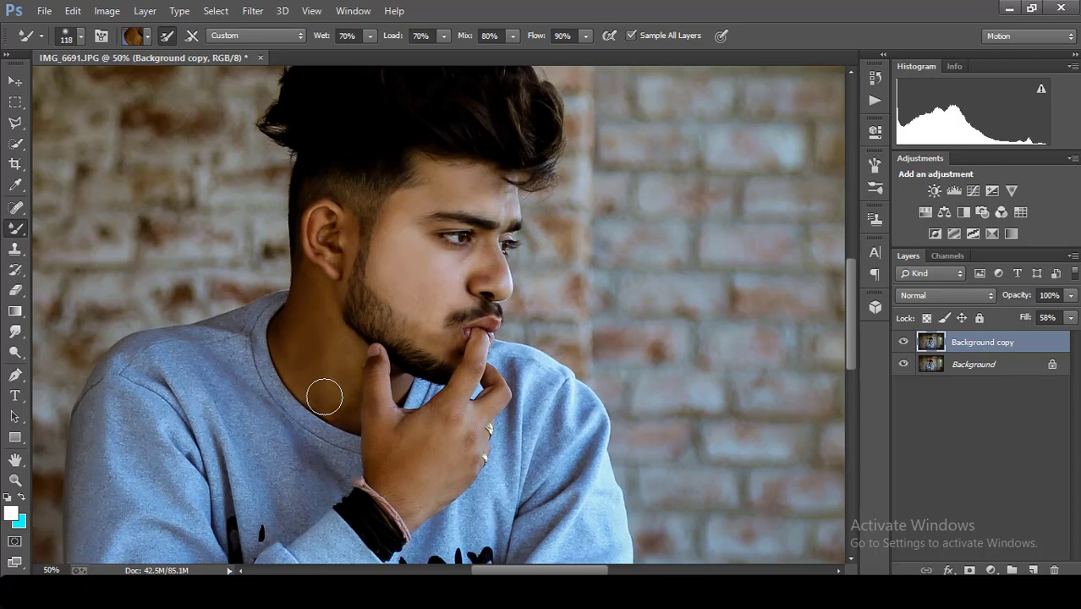
pyautogui.hotkey('ctrl', '-')
pyautogui.hotkey('ctrl', '-')
pyautogui.hotkey('ctrl', '-')
pyautogui.hotkey('ctrl', '-')
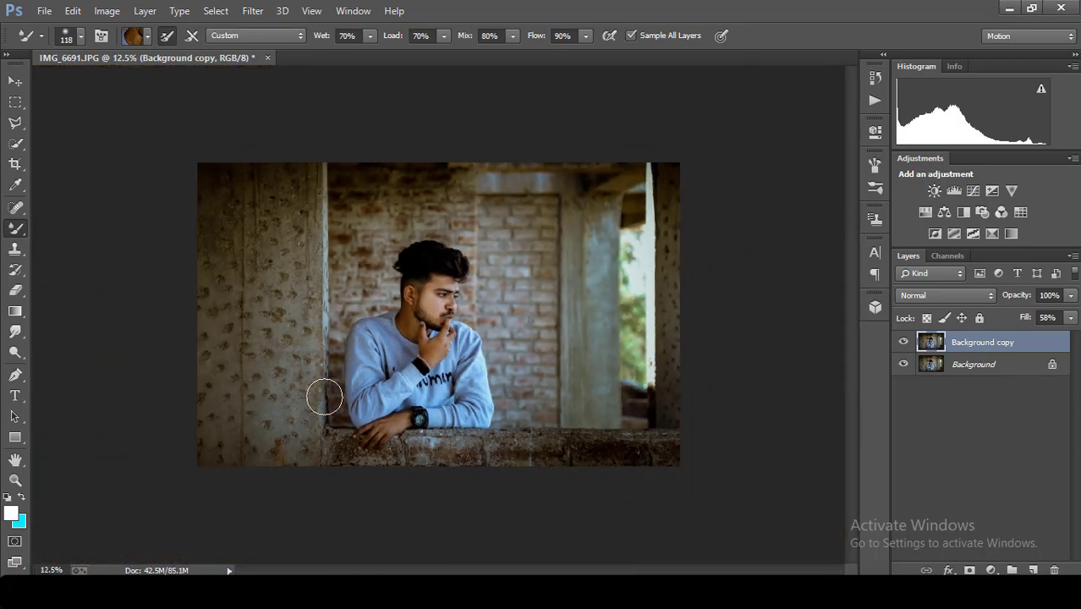
# Step: Sample new skin colours into the mixer brush near the hand and chest
pyautogui.hotkey('ctrl', '+')
pyautogui.hotkey('ctrl', '+')
pyautogui.hotkey('ctrl', '+')
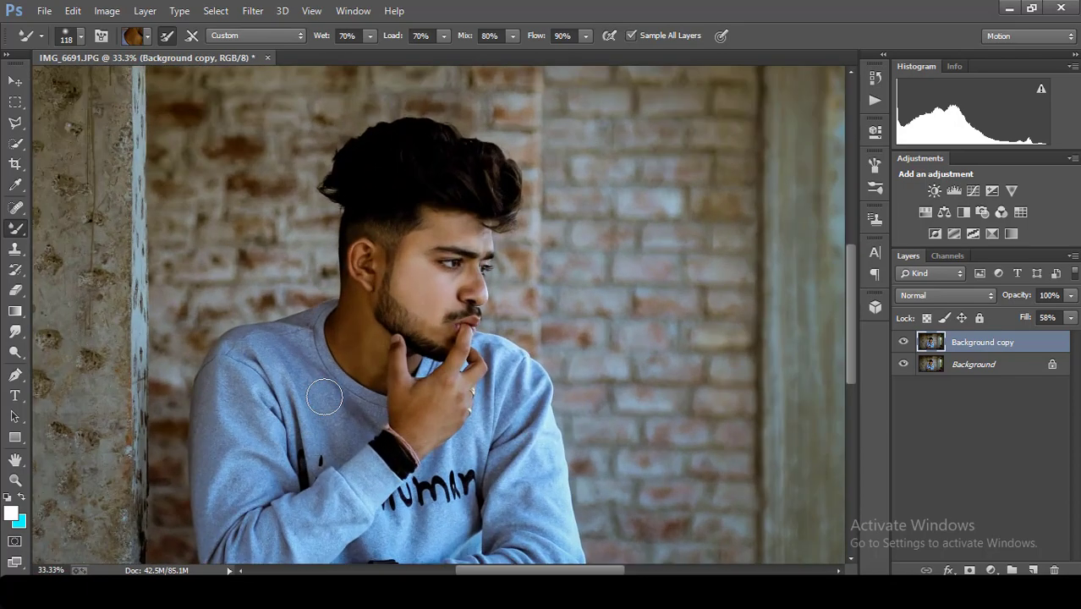
pyautogui.keyDown('alt'); pyautogui.click(440, 416); pyautogui.keyUp('alt')
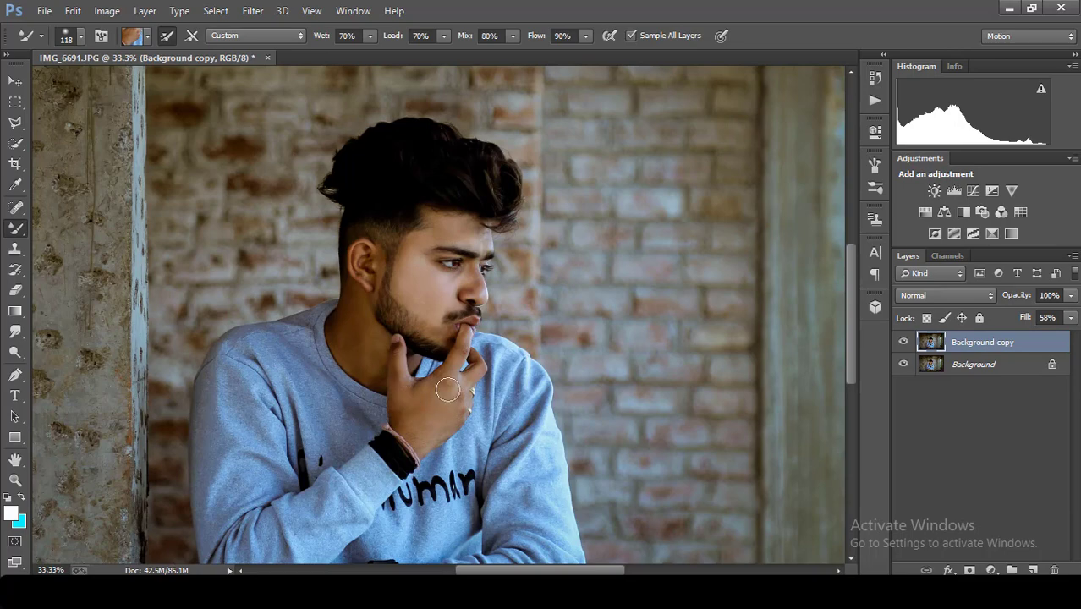
pyautogui.hotkey('ctrl', '-')
pyautogui.hotkey('ctrl', '-')
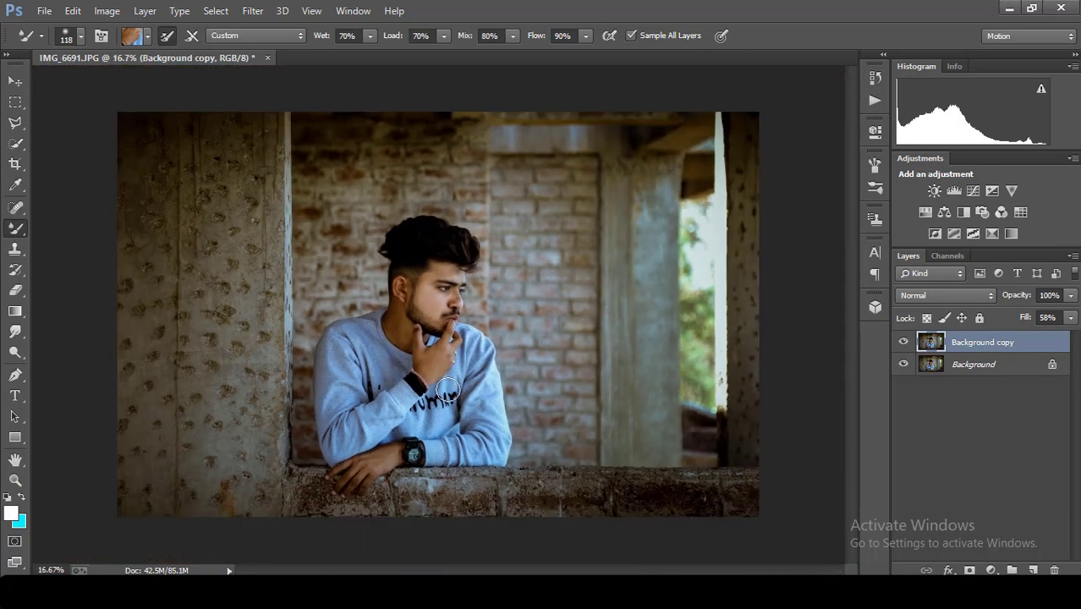
pyautogui.keyDown('alt'); pyautogui.click(383, 463); pyautogui.keyUp('alt')
pyautogui.scroll(-2, 389, 454)
pyautogui.scroll(-1, 389, 454)
pyautogui.scroll(1, 389, 454)
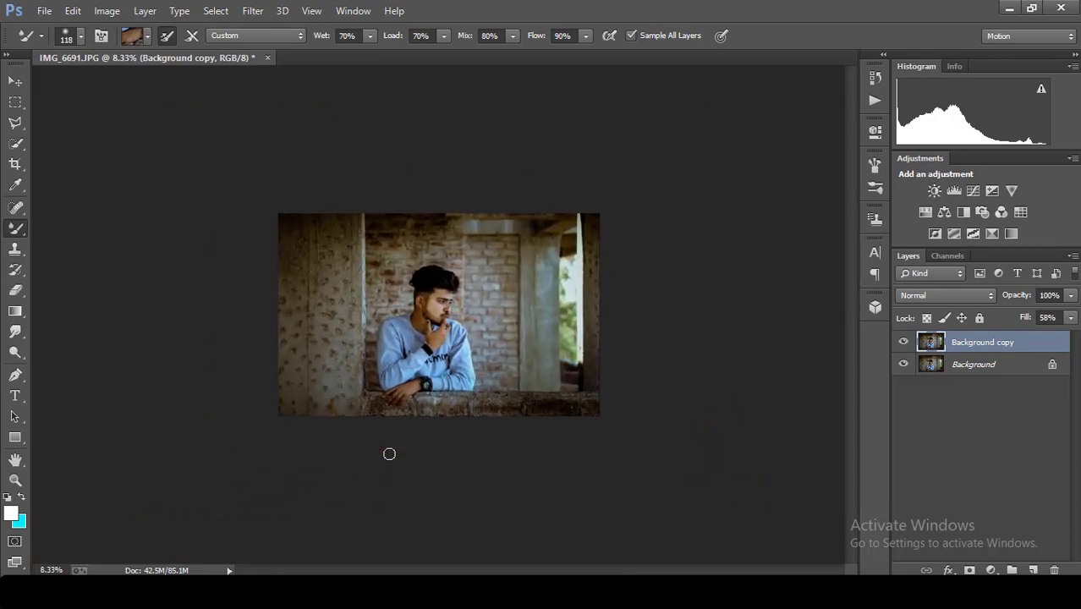
pyautogui.scroll(1, 389, 454)
pyautogui.scroll(1, 388, 454)
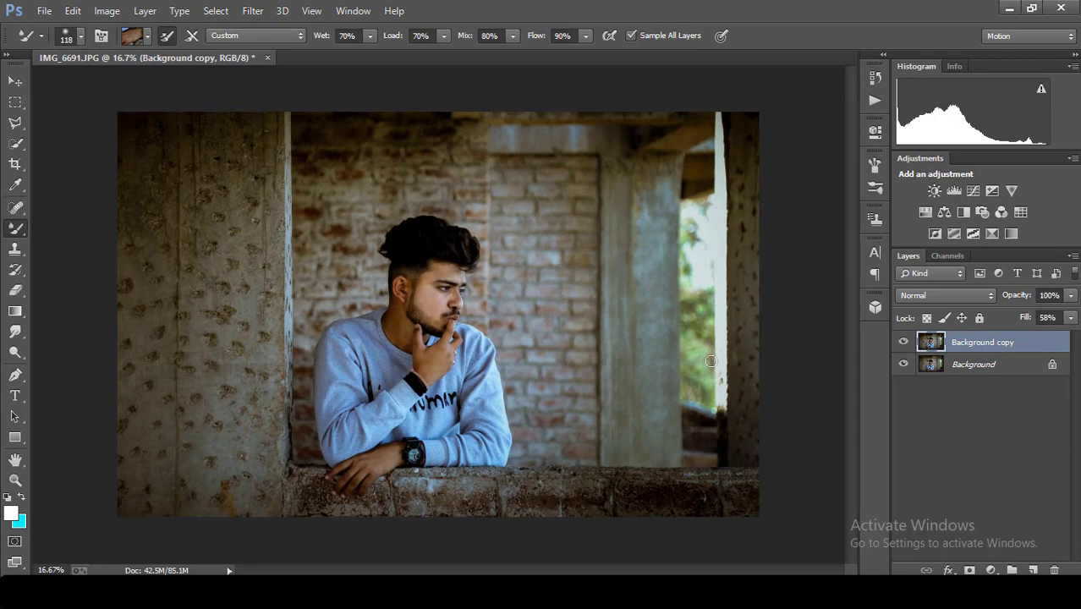
# Step: Merge the smoothing copy and the original into one Background layer
pyautogui.keyDown('shift'); pyautogui.click(972, 364); pyautogui.keyUp('shift')
pyautogui.rightClick(972, 364)
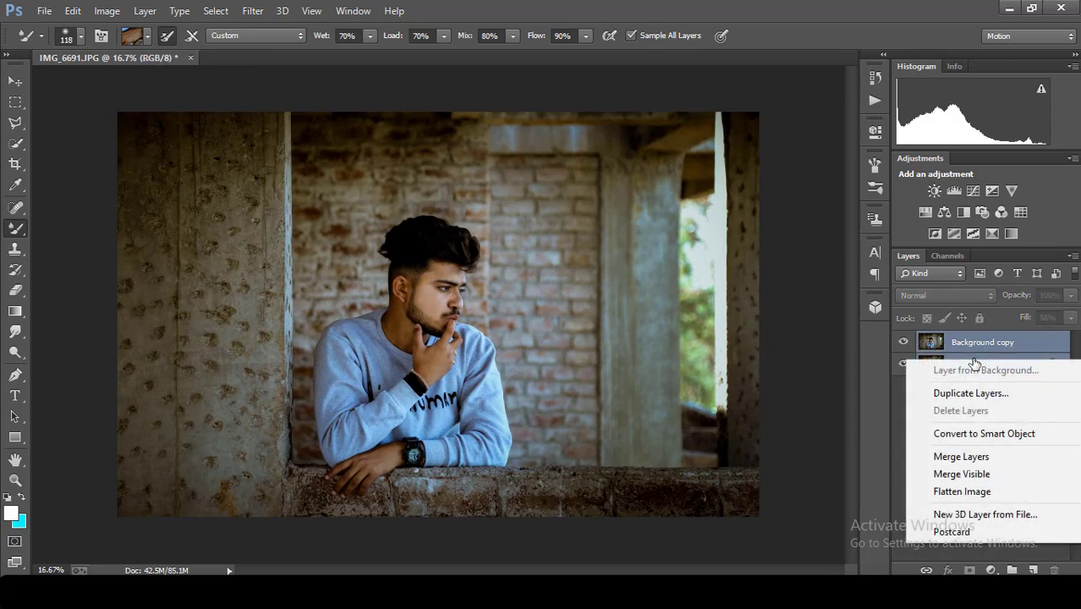
pyautogui.click(956, 458)
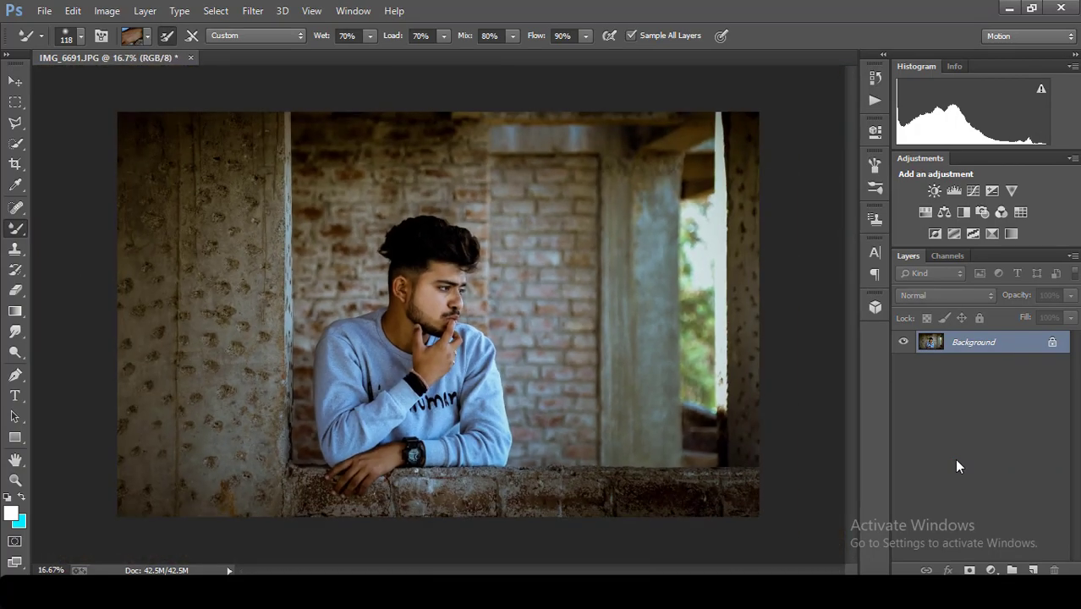
# Step: Run the Camera Raw filter and raise Reds saturation to +25 in HSL/Grayscale
pyautogui.click(253, 11)
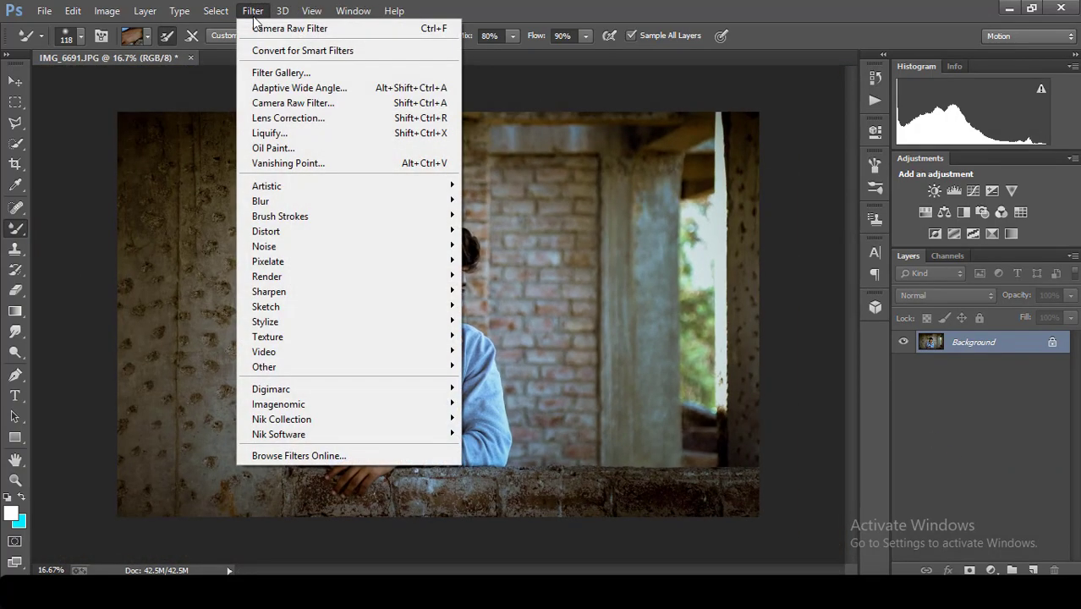
pyautogui.click(293, 102)
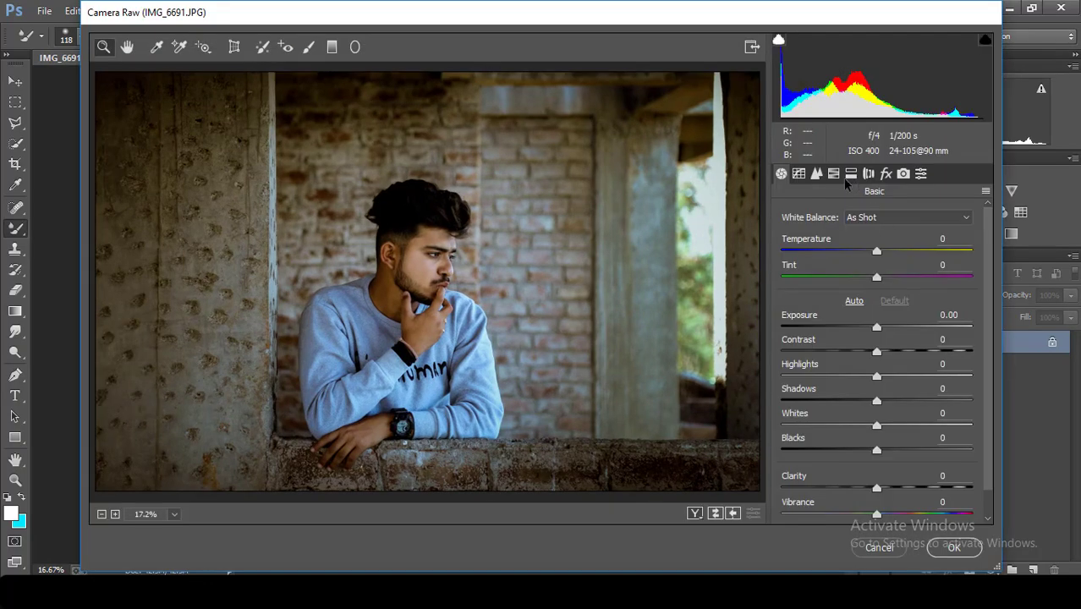
pyautogui.click(828, 175)
pyautogui.click(830, 235)
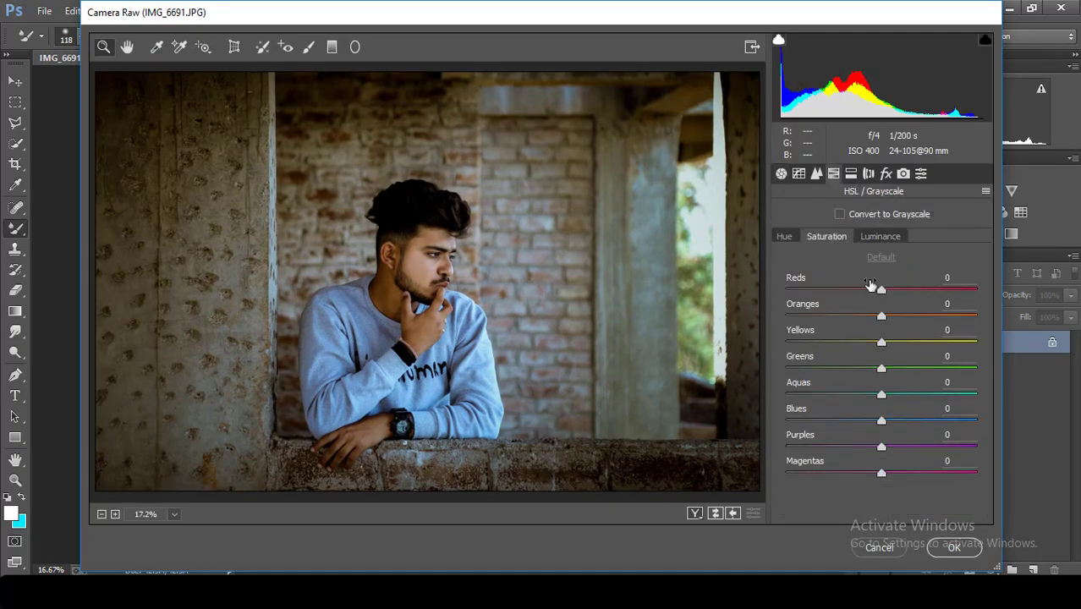
pyautogui.moveTo(881, 291)
pyautogui.mouseDown()
pyautogui.moveTo(895, 292)
pyautogui.moveTo(851, 291)
pyautogui.mouseUp()
pyautogui.moveTo(782, 305)
pyautogui.mouseDown()
pyautogui.moveTo(985, 289)
pyautogui.moveTo(909, 296)
pyautogui.mouseUp()
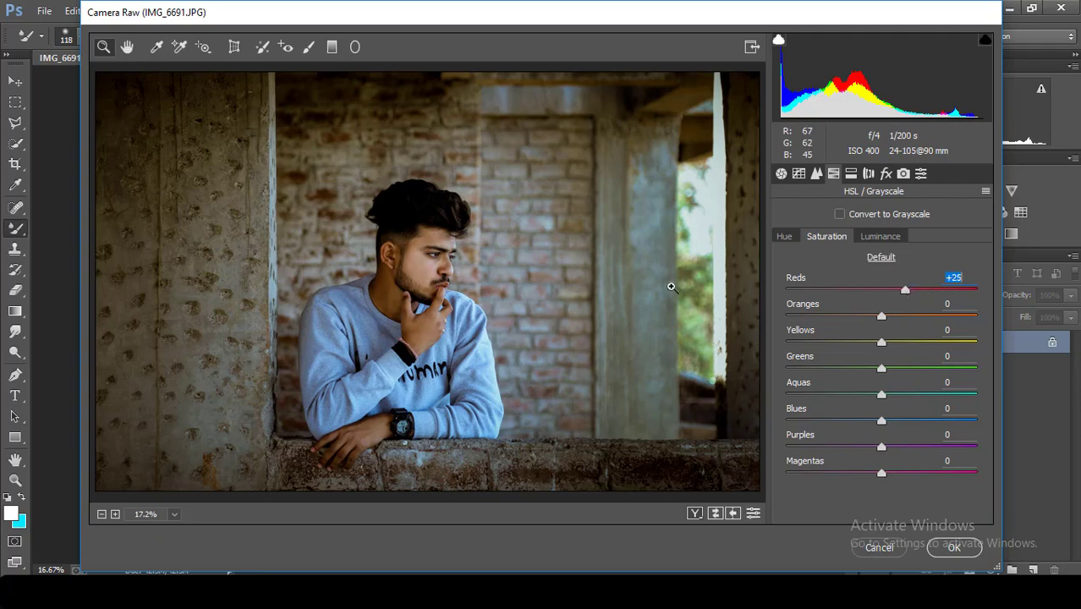
pyautogui.hotkey('ctrl', '+')
pyautogui.hotkey('ctrl', '+')
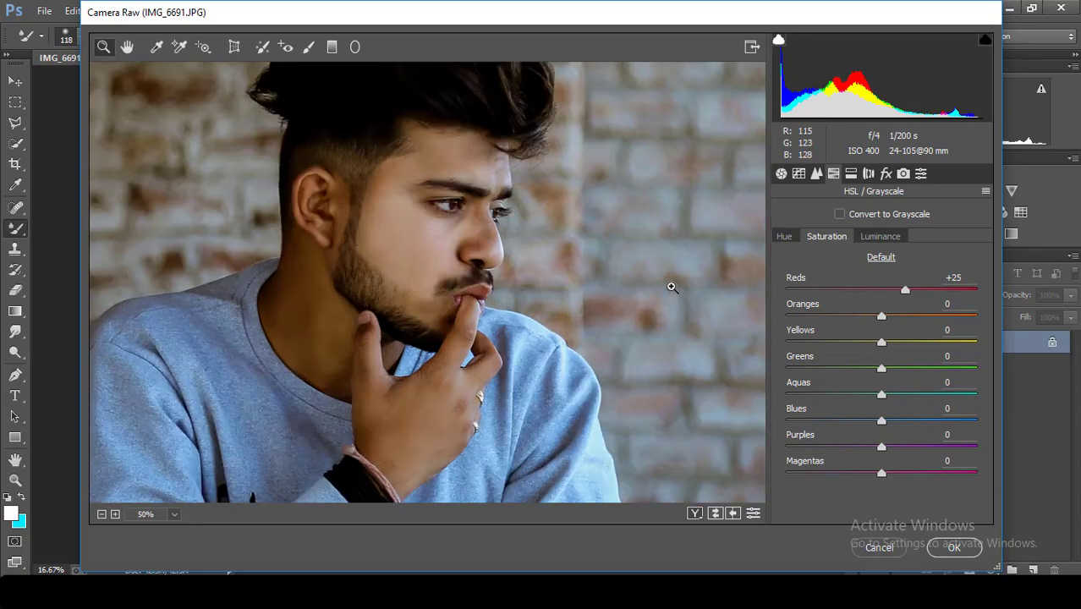
pyautogui.hotkey('ctrl', '-')
pyautogui.hotkey('ctrl', '-')
pyautogui.hotkey('ctrl', '-')
pyautogui.hotkey('ctrl', '-')
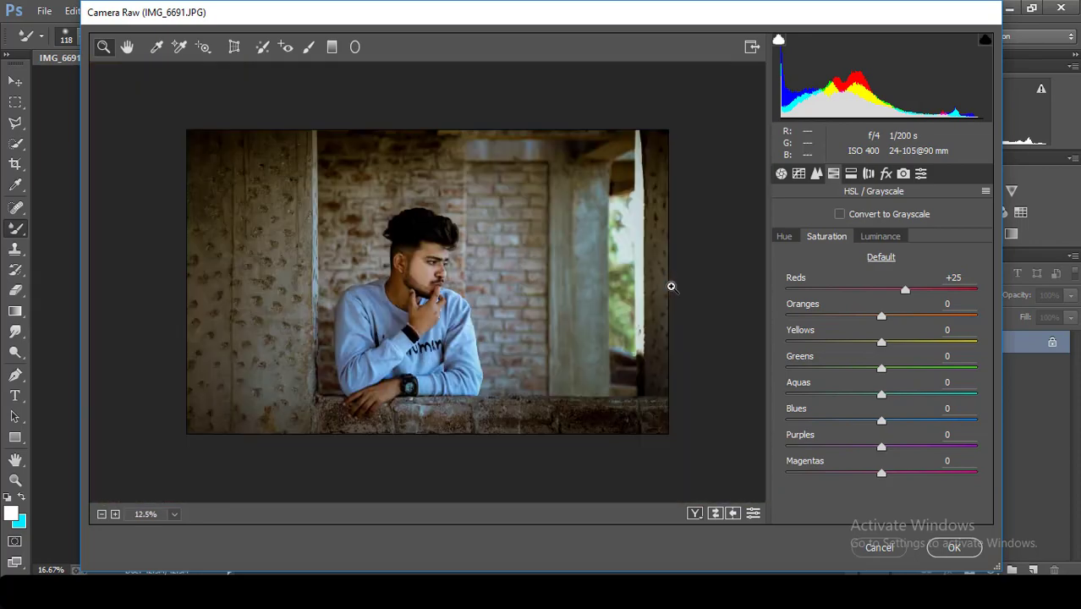
pyautogui.hotkey('ctrl', '+')
pyautogui.hotkey('ctrl', '+')
pyautogui.hotkey('ctrl', '-')
pyautogui.hotkey('ctrl', '-')
# Step: Add a Post Crop vignette (Amount -50, Midpoint 44, Feather 100) and apply it with OK
pyautogui.click(866, 174)
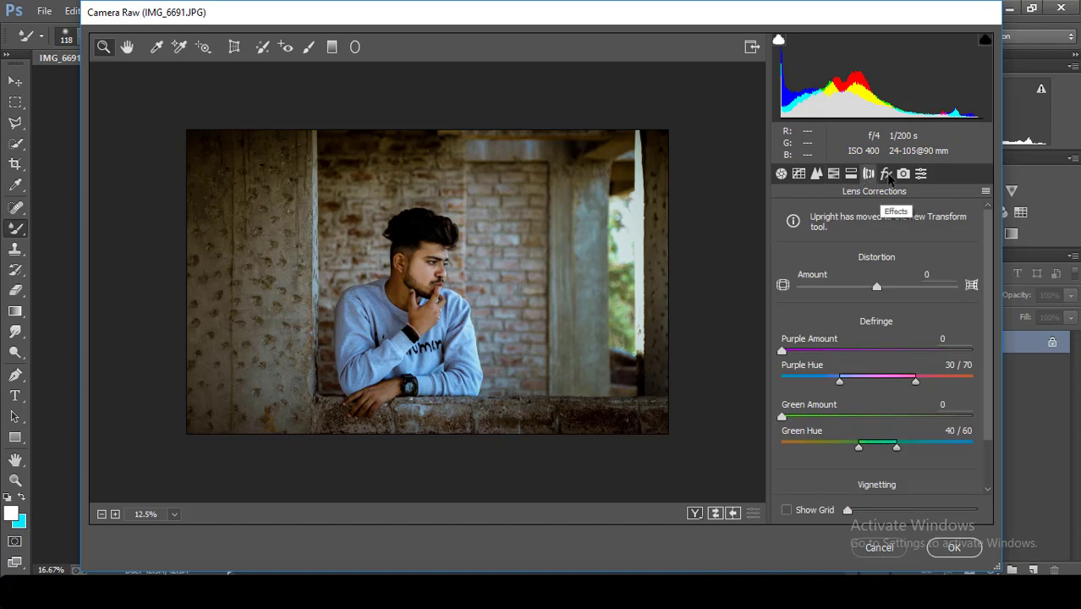
pyautogui.click(886, 173)
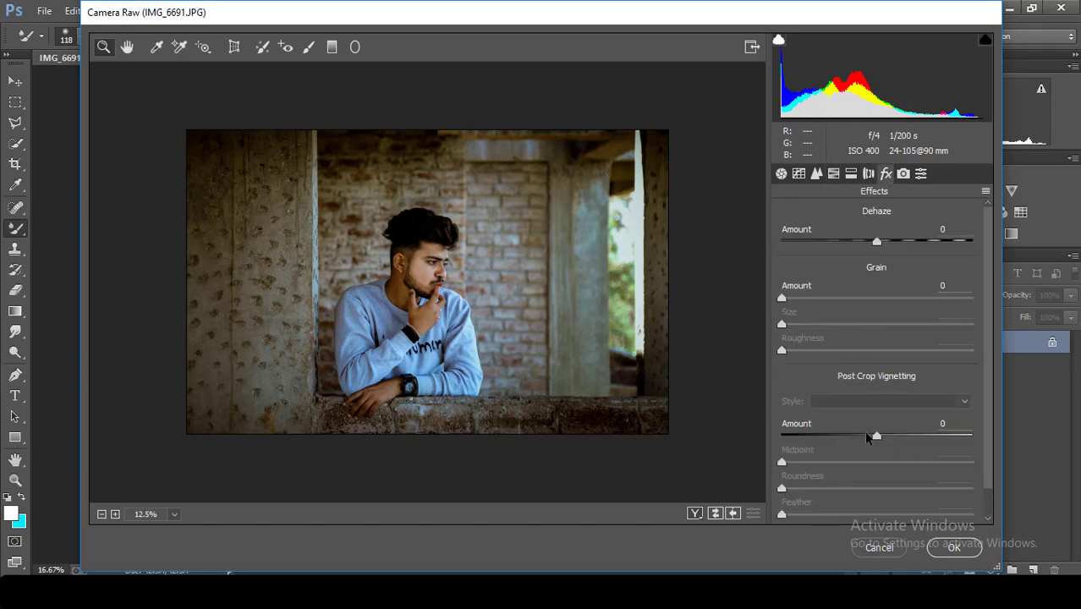
pyautogui.moveTo(870, 436)
pyautogui.mouseDown()
pyautogui.moveTo(799, 438)
pyautogui.moveTo(827, 434)
pyautogui.moveTo(804, 465)
pyautogui.moveTo(756, 478)
pyautogui.mouseUp()
pyautogui.moveTo(810, 516); pyautogui.dragTo(991, 509)
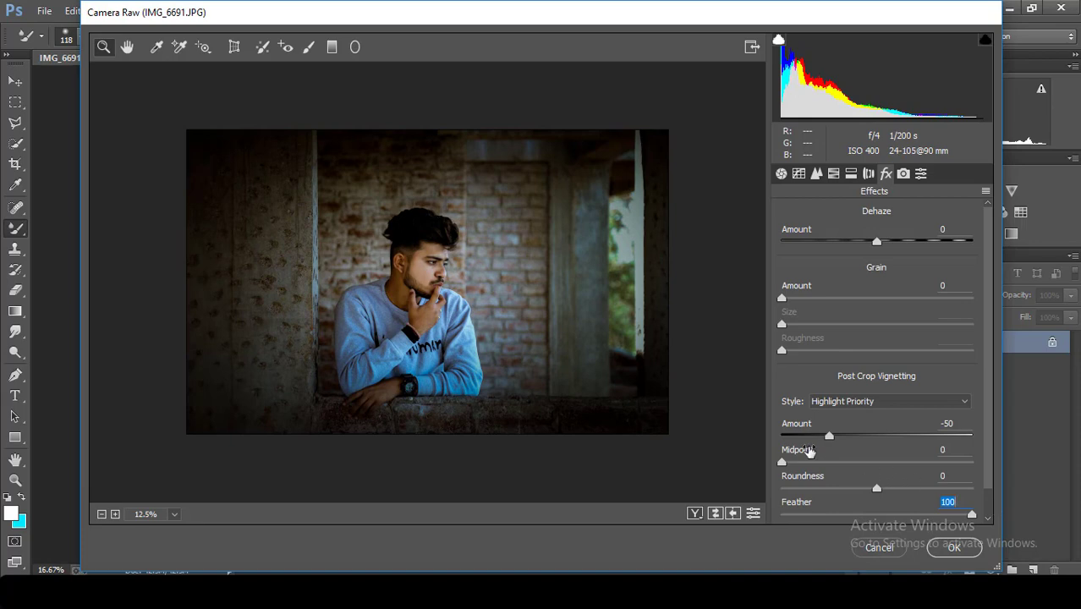
pyautogui.moveTo(807, 463); pyautogui.dragTo(866, 460)
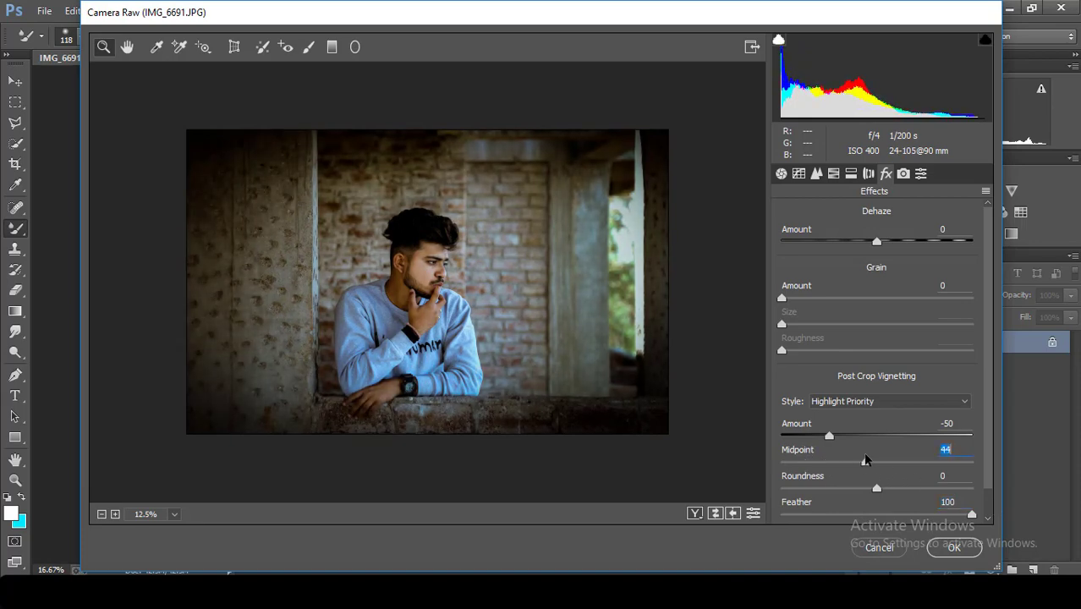
pyautogui.hotkey('ctrl', '+')
pyautogui.hotkey('ctrl', '-')
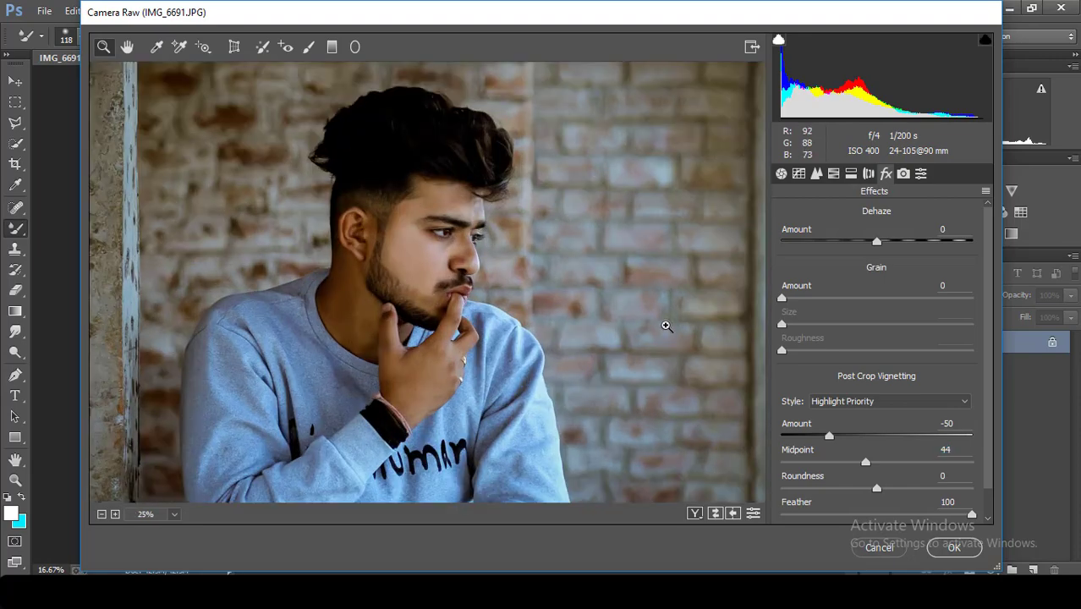
pyautogui.hotkey('ctrl', '-')
pyautogui.hotkey('ctrl', '-')
pyautogui.hotkey('ctrl', '-')
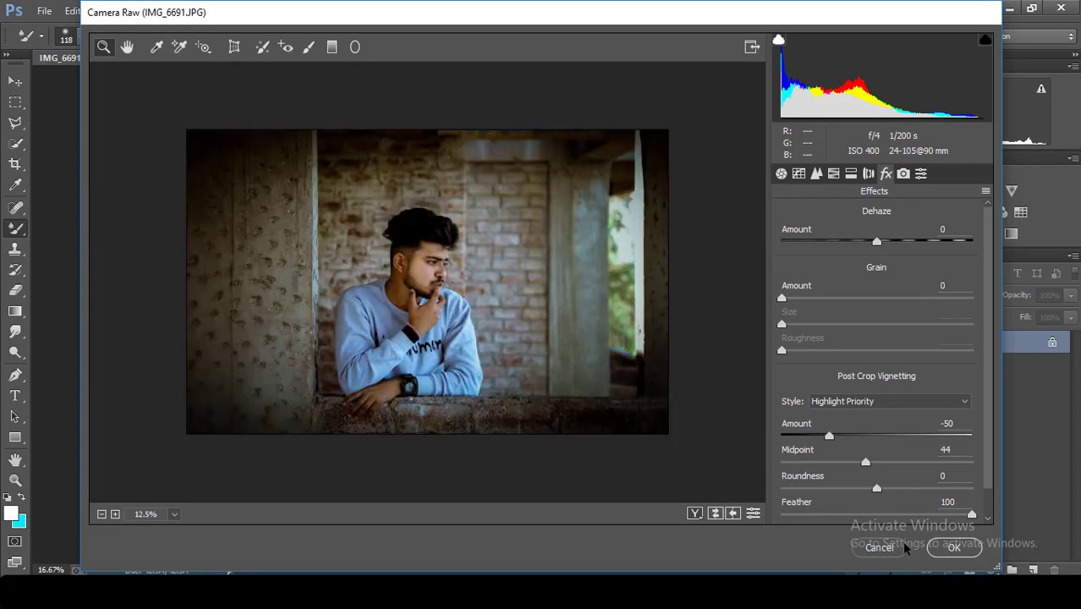
pyautogui.click(958, 550)
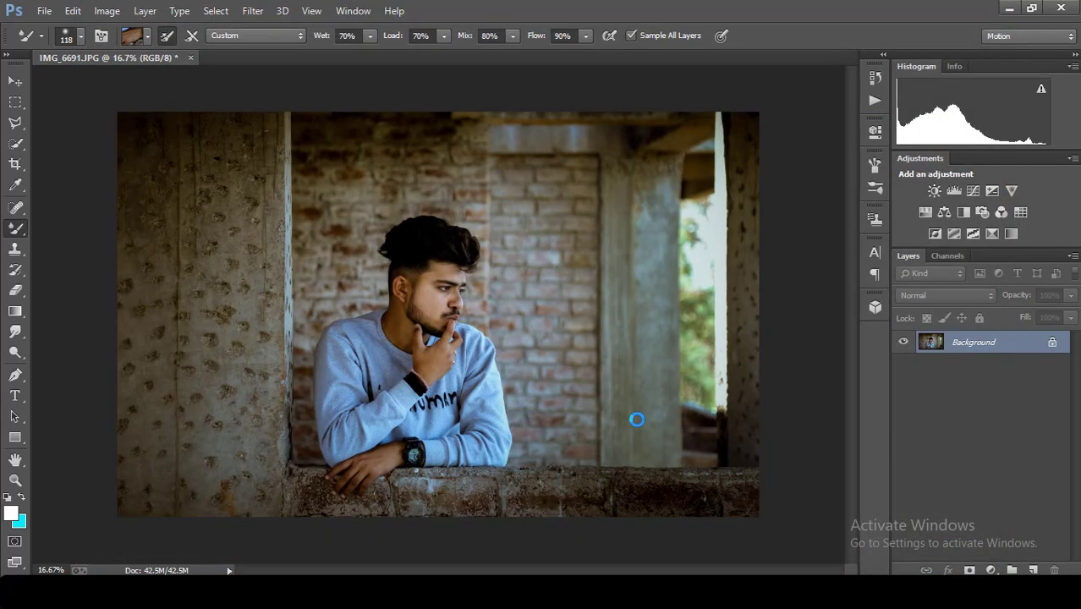